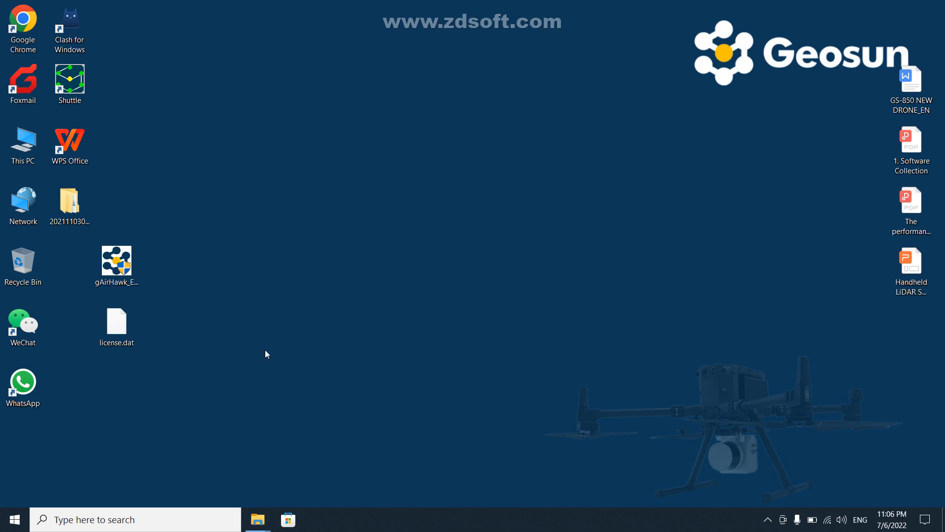
Start the gAirHawk 5.0 installer from the desktop and proceed to choosing the install location, dismissing the disk notice
{"action": "left_click", "coordinate": [113, 266]}
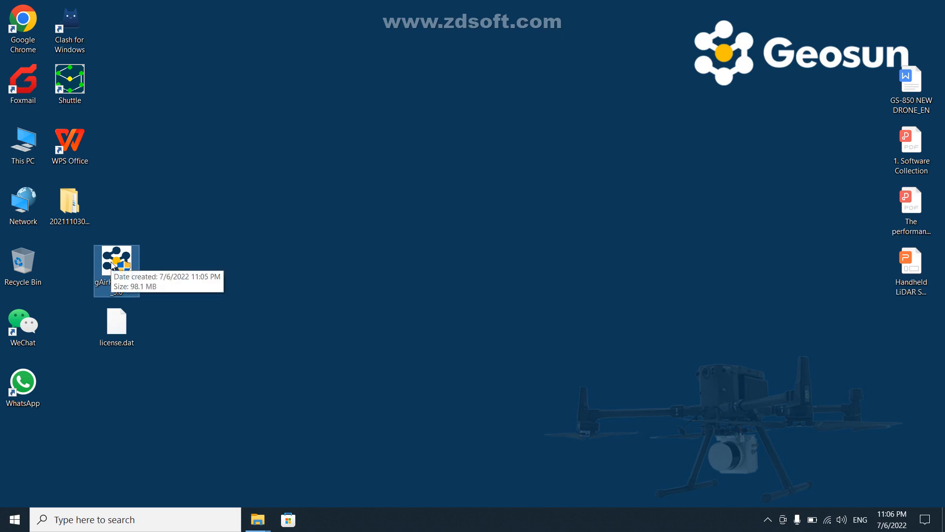
{"action": "double_click", "coordinate": [113, 266]}
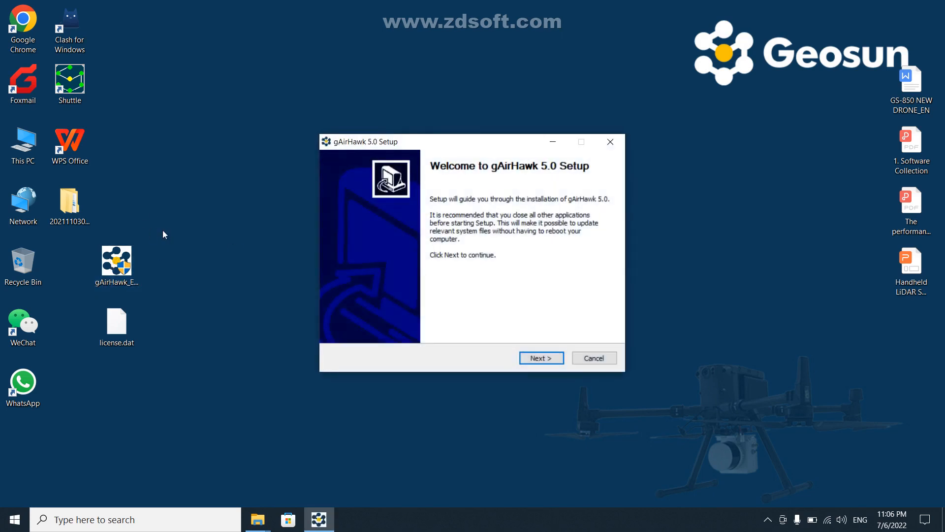
{"action": "left_click", "coordinate": [543, 358]}
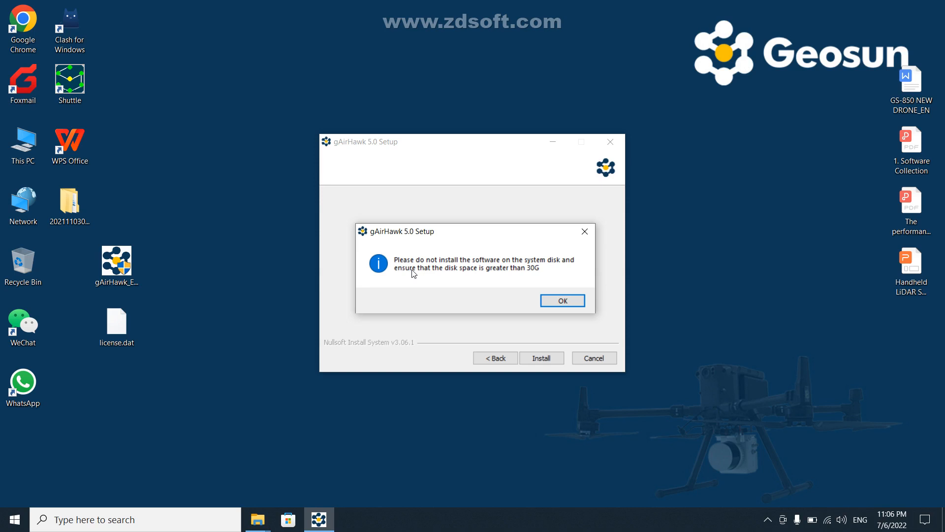
{"action": "left_click", "coordinate": [558, 302]}
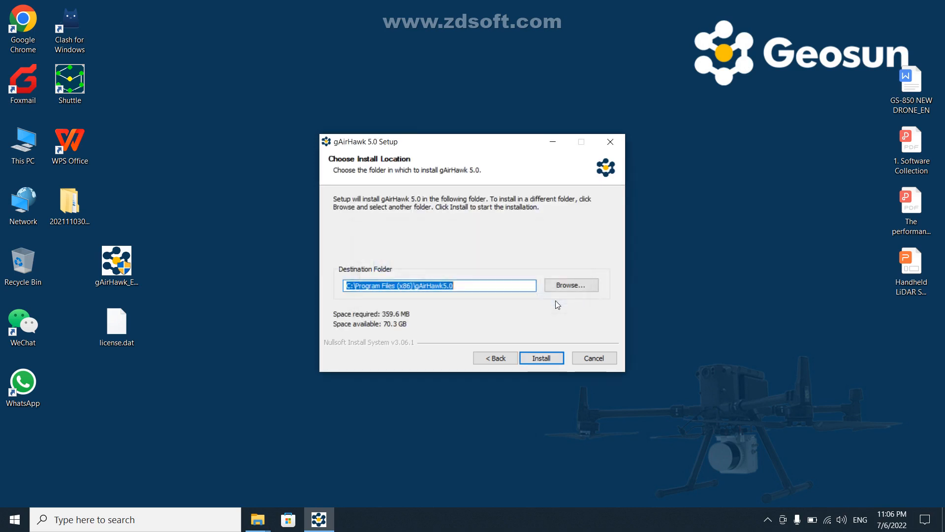
Set the destination folder to D:\Program Files (x86)\gAirHawk5.0 by picking Program Files (x86) on the Data (D:) drive
{"action": "left_click", "coordinate": [575, 284]}
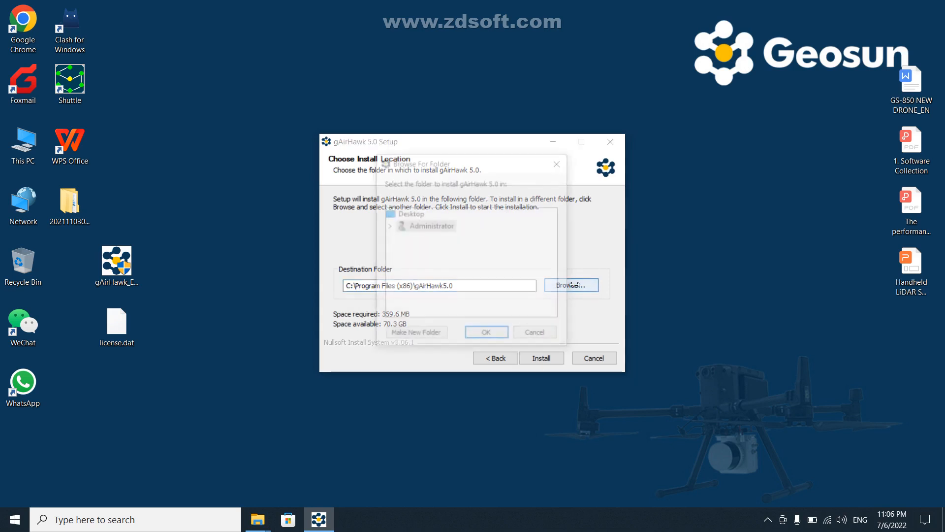
{"action": "double_click", "coordinate": [421, 263]}
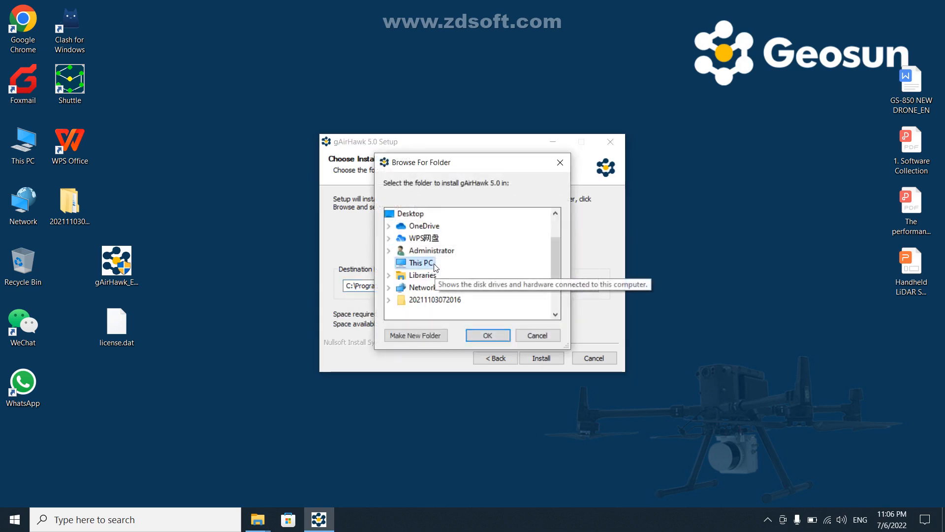
{"action": "scroll", "coordinate": [499, 299], "scroll_direction": "down", "scroll_amount": 2}
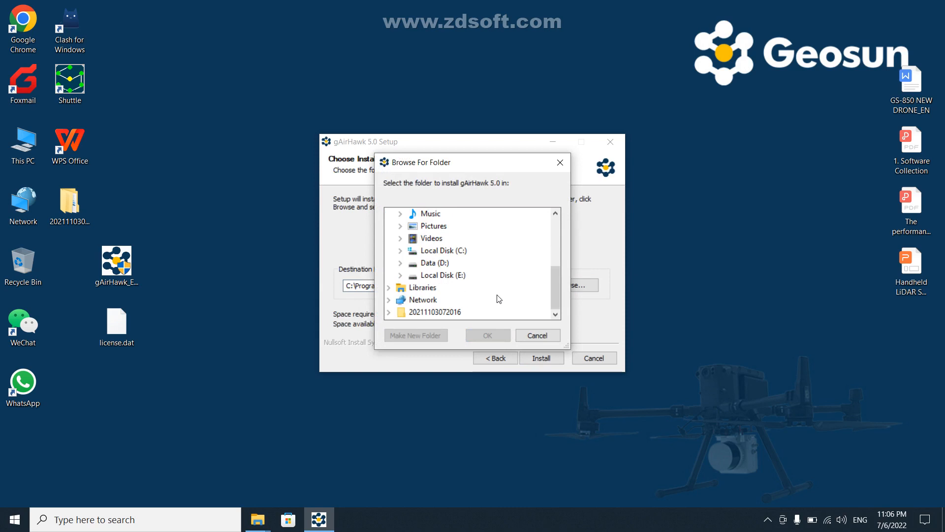
{"action": "double_click", "coordinate": [435, 263]}
{"action": "scroll", "coordinate": [522, 281], "scroll_direction": "down", "scroll_amount": 2}
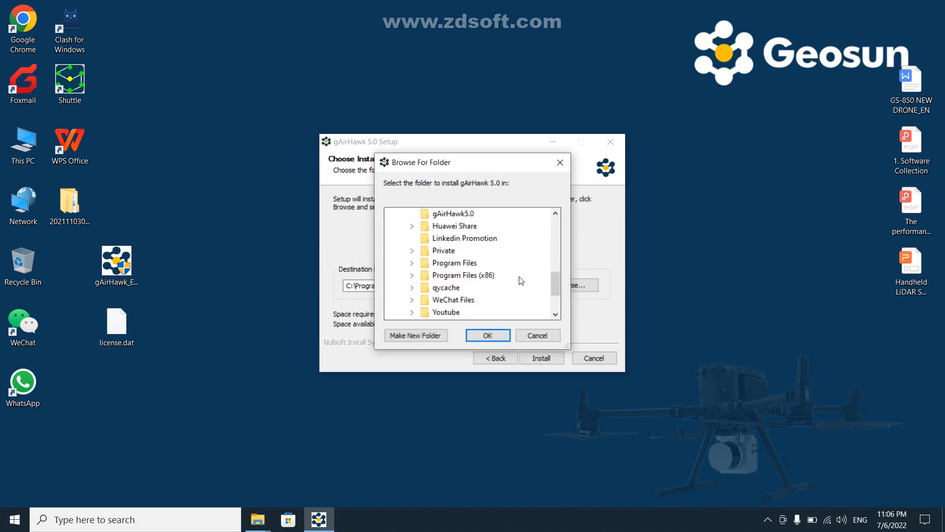
{"action": "double_click", "coordinate": [474, 276]}
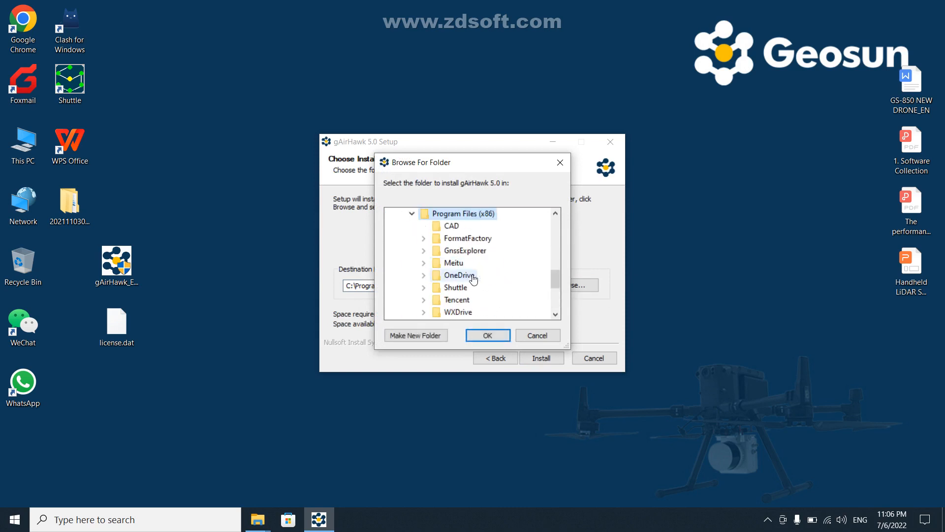
{"action": "left_click", "coordinate": [494, 333]}
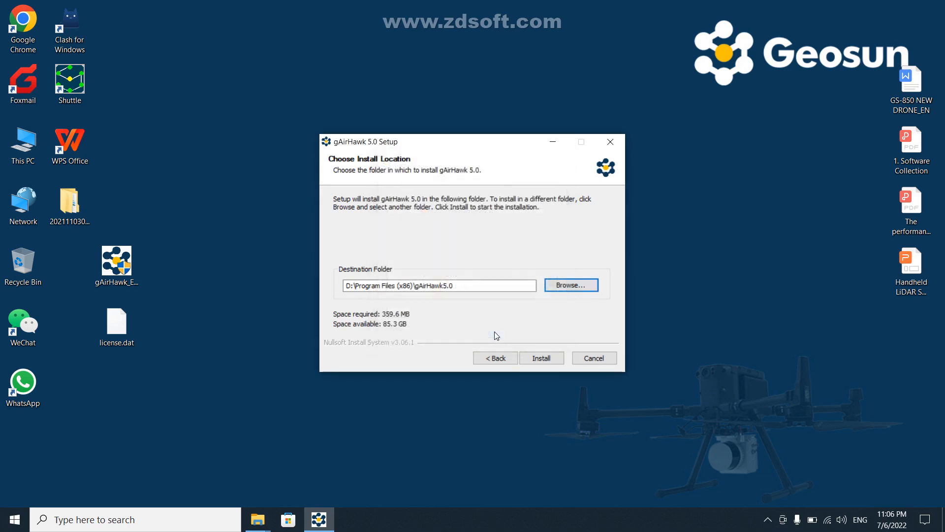
Install gAirHawk 5.0 and finish the setup with the Run gAirHawk 5.0 option turned off
{"action": "left_click", "coordinate": [540, 359]}
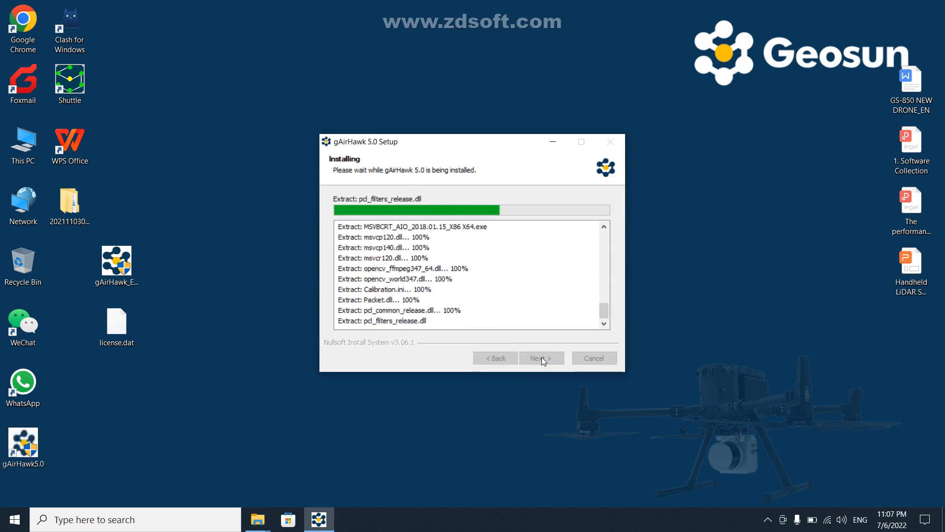
{"action": "left_click", "coordinate": [542, 356]}
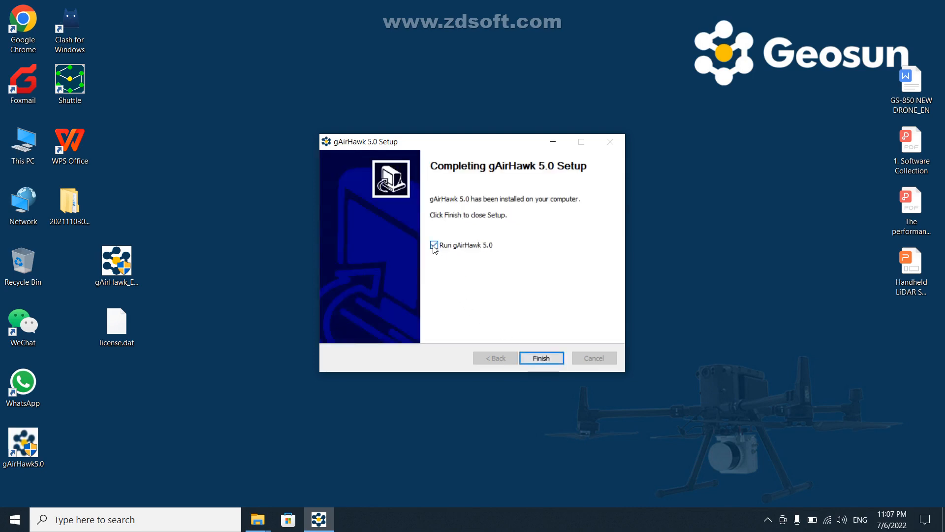
{"action": "left_click", "coordinate": [434, 245]}
{"action": "left_click", "coordinate": [544, 359]}
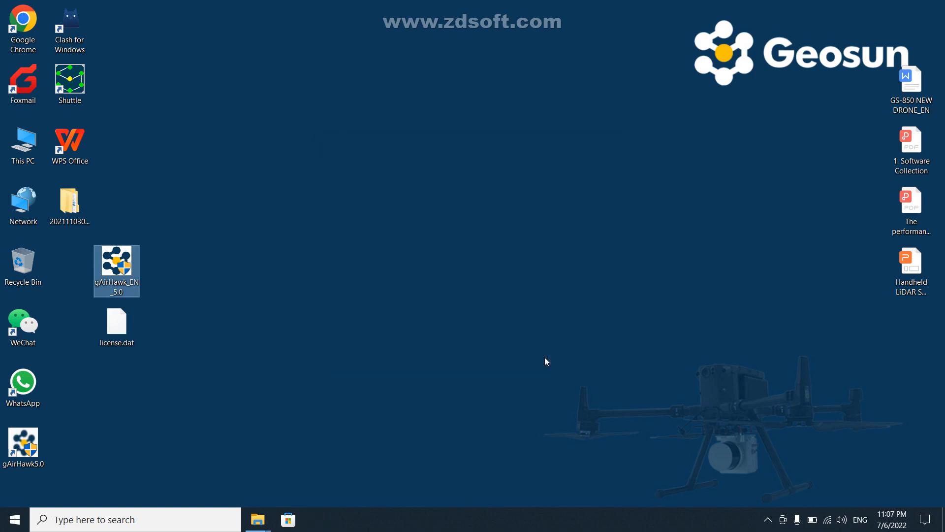
{"action": "left_click", "coordinate": [355, 413]}
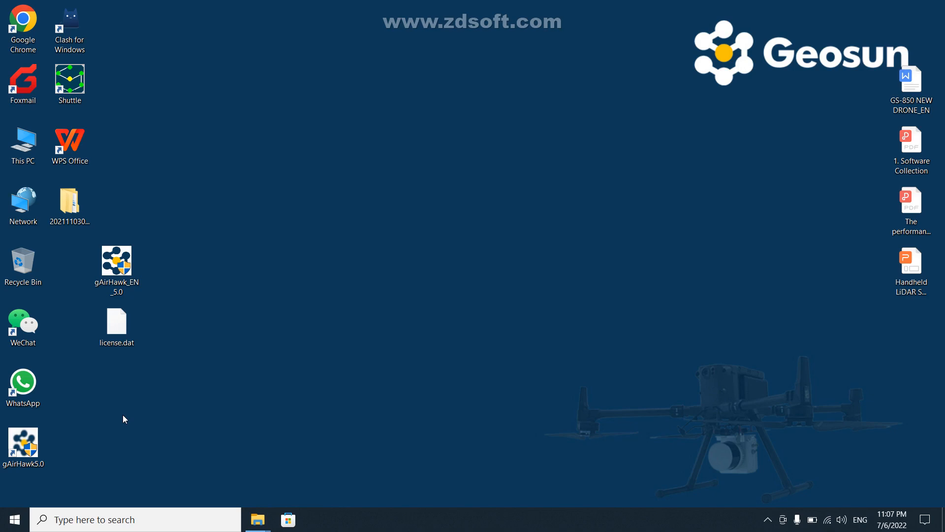
Open the file location of the gAirHawk5.0 desktop shortcut and enter its License folder
{"action": "right_click", "coordinate": [28, 447]}
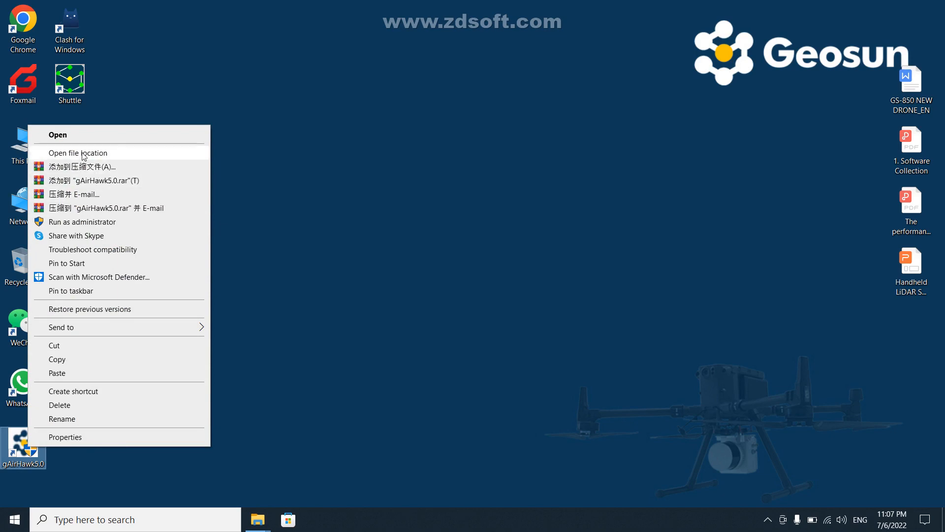
{"action": "left_click", "coordinate": [83, 154]}
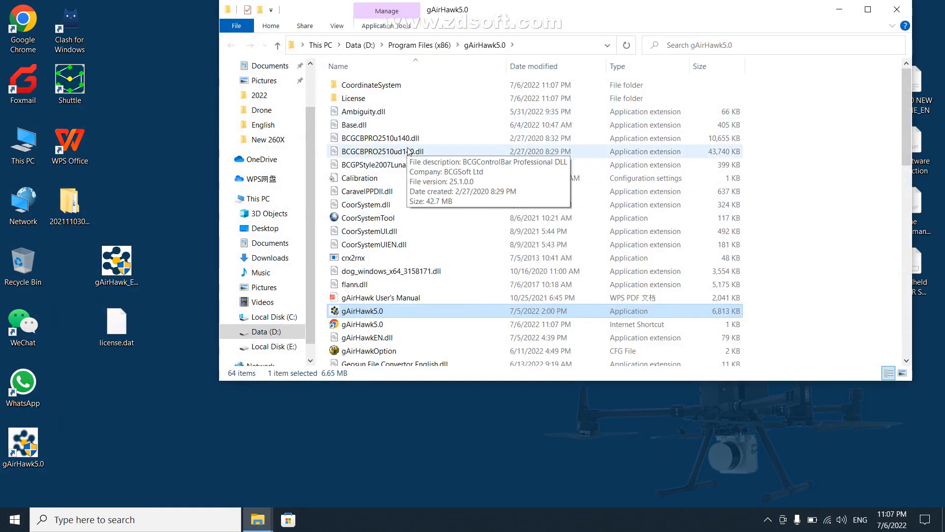
{"action": "double_click", "coordinate": [362, 99]}
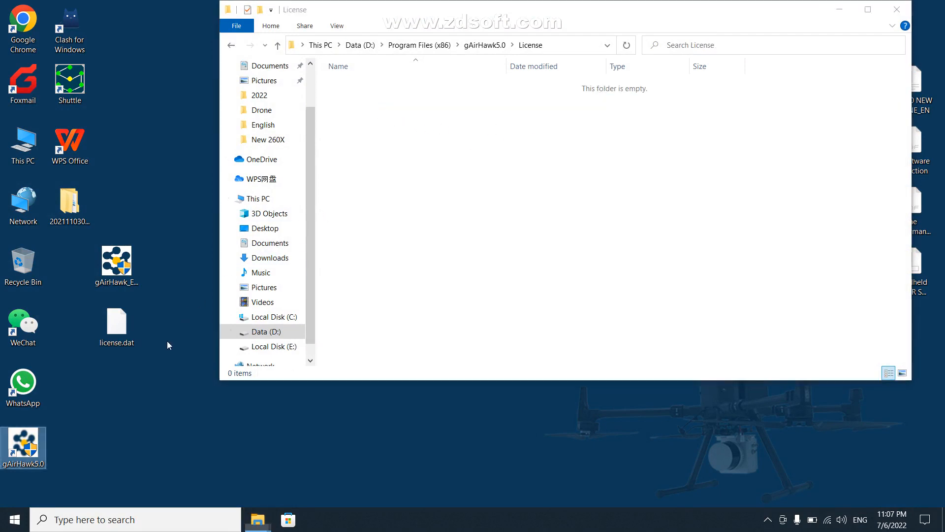
Copy license.dat from the desktop into the gAirHawk5.0 License folder, and close the folder window
{"action": "left_click", "coordinate": [111, 331]}
{"action": "right_click", "coordinate": [111, 331]}
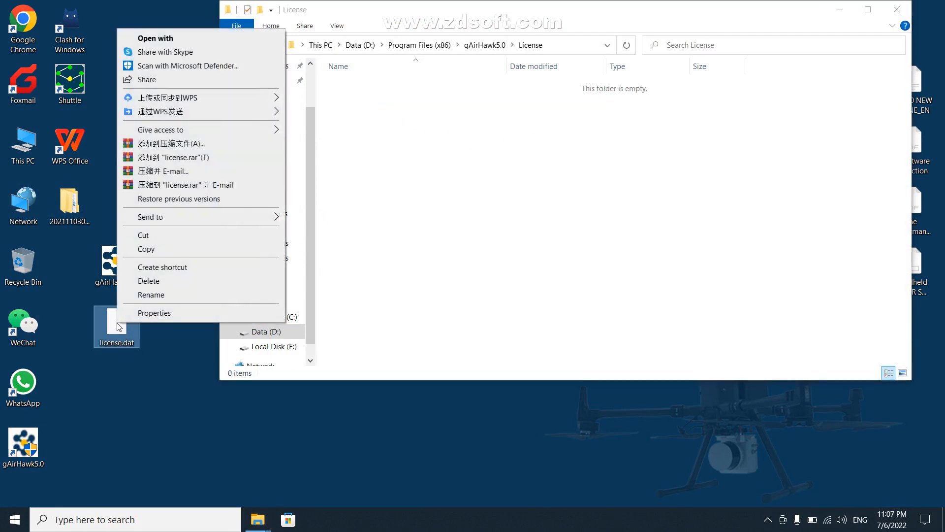
{"action": "left_click", "coordinate": [147, 249]}
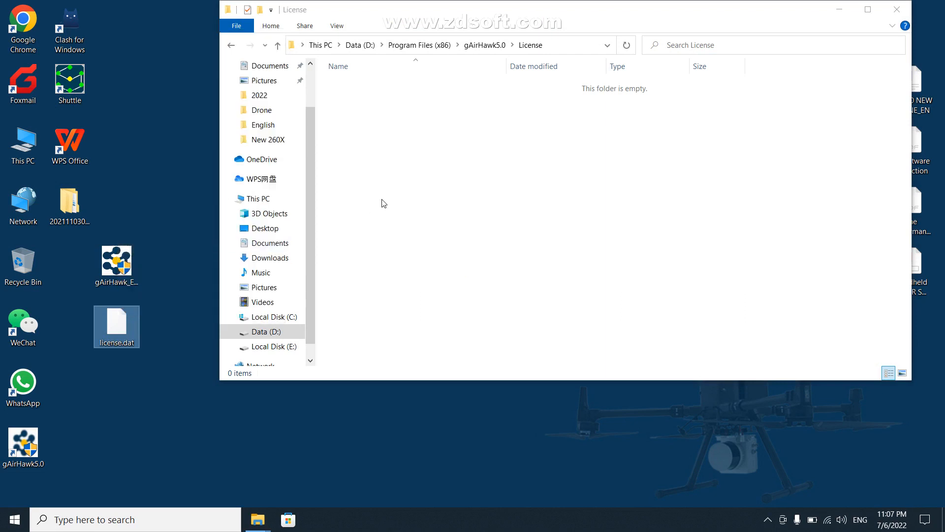
{"action": "right_click", "coordinate": [357, 123]}
{"action": "left_click", "coordinate": [384, 227]}
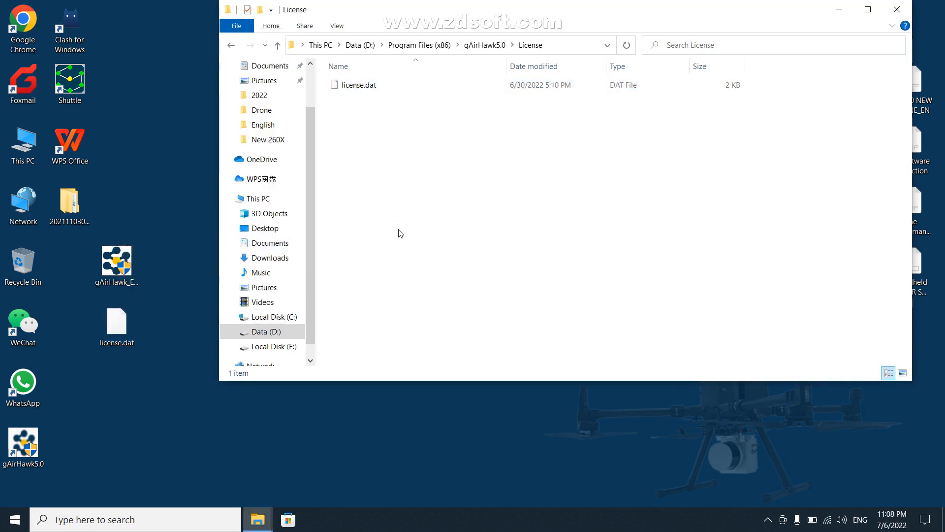
{"action": "left_click", "coordinate": [278, 46]}
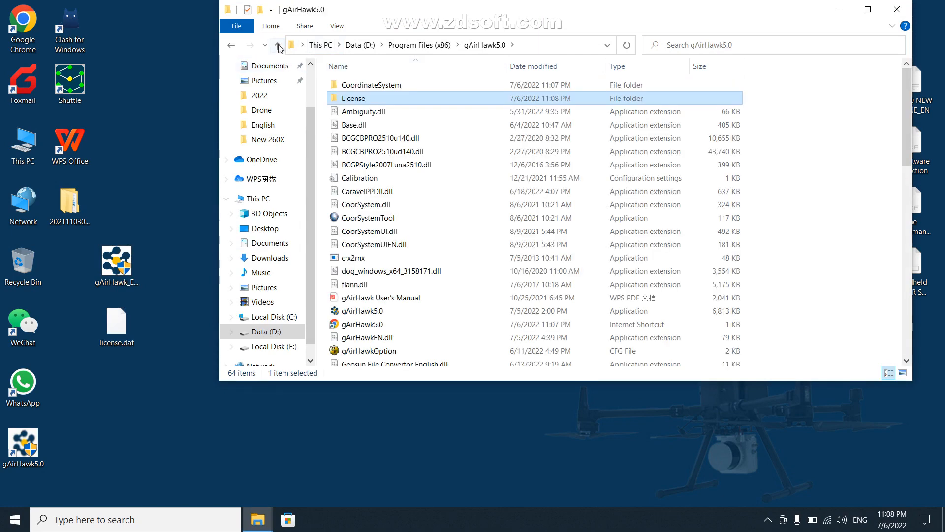
{"action": "left_click", "coordinate": [278, 46]}
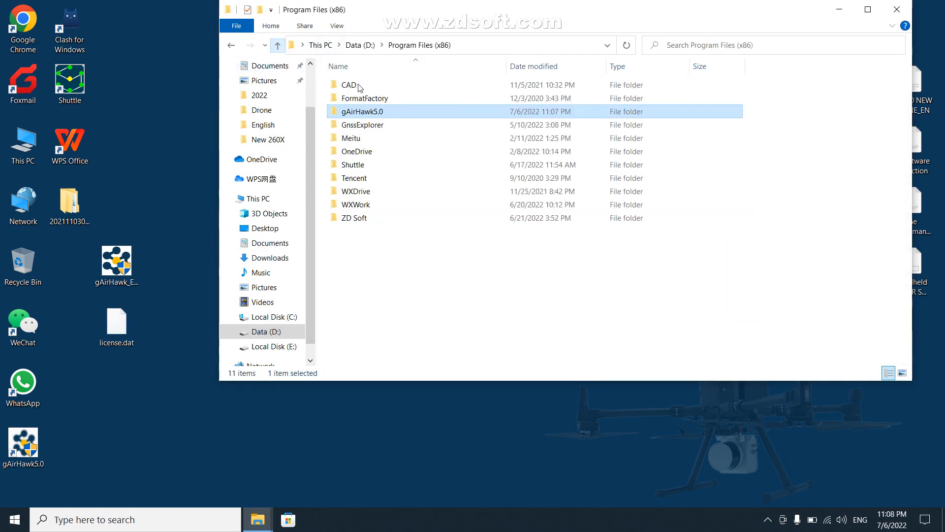
{"action": "left_click", "coordinate": [896, 13]}
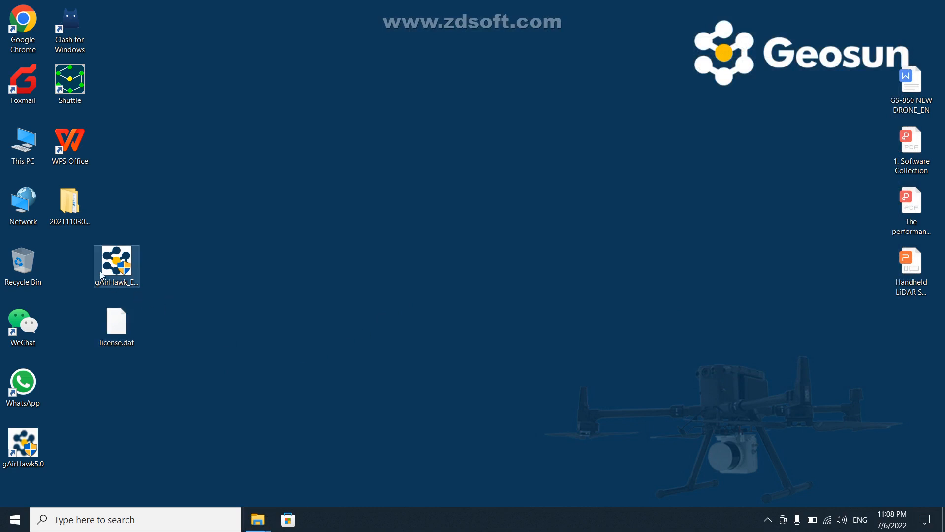
Move the gAirHawk_EN_5.0 installer and license.dat from the desktop to the Recycle Bin
{"action": "left_click_drag", "start_coordinate": [122, 268], "coordinate": [28, 261]}
{"action": "left_click_drag", "start_coordinate": [116, 326], "coordinate": [34, 265]}
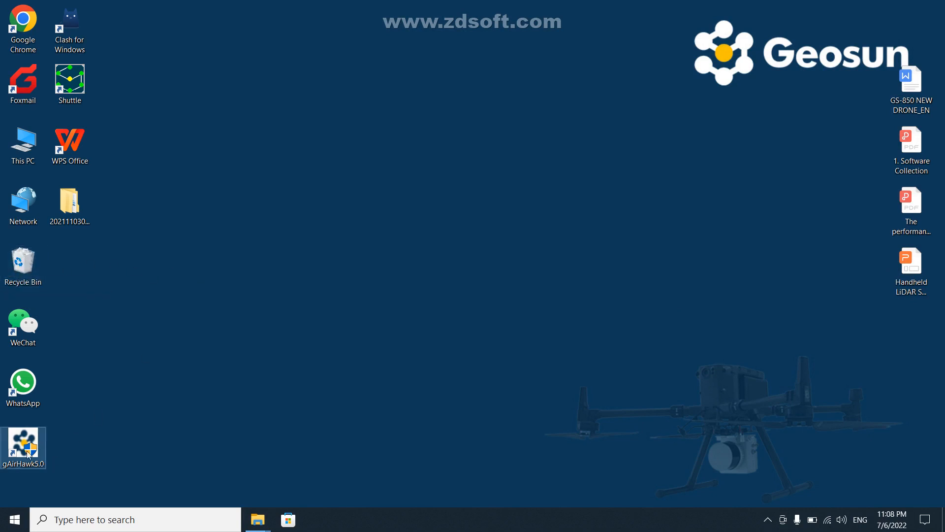
Launch gAirHawk5.0 and view its version details and license information, closing each dialog
{"action": "double_click", "coordinate": [16, 442]}
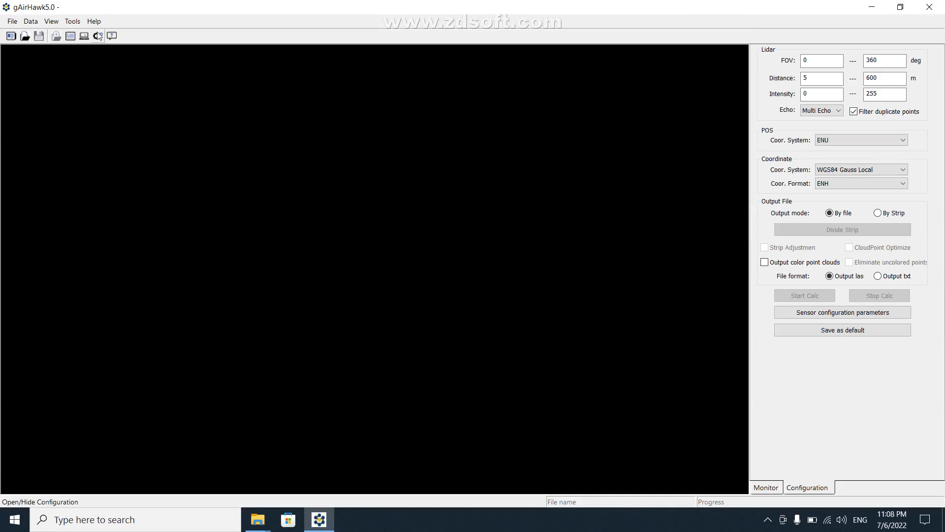
{"action": "left_click", "coordinate": [94, 23]}
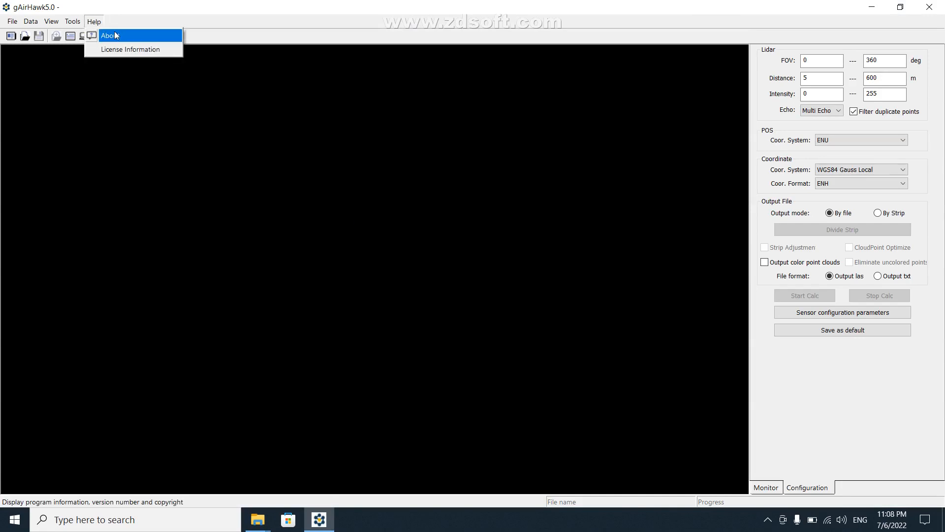
{"action": "left_click", "coordinate": [114, 34]}
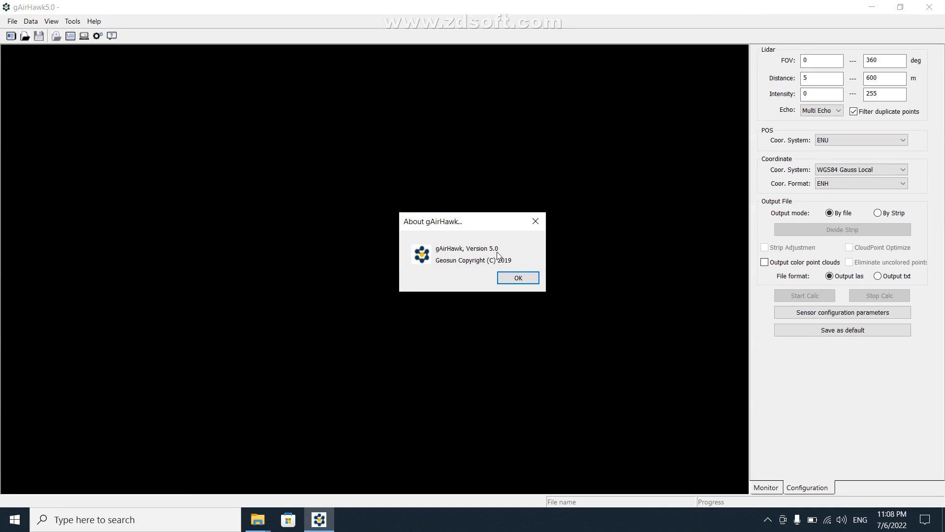
{"action": "left_click", "coordinate": [536, 222]}
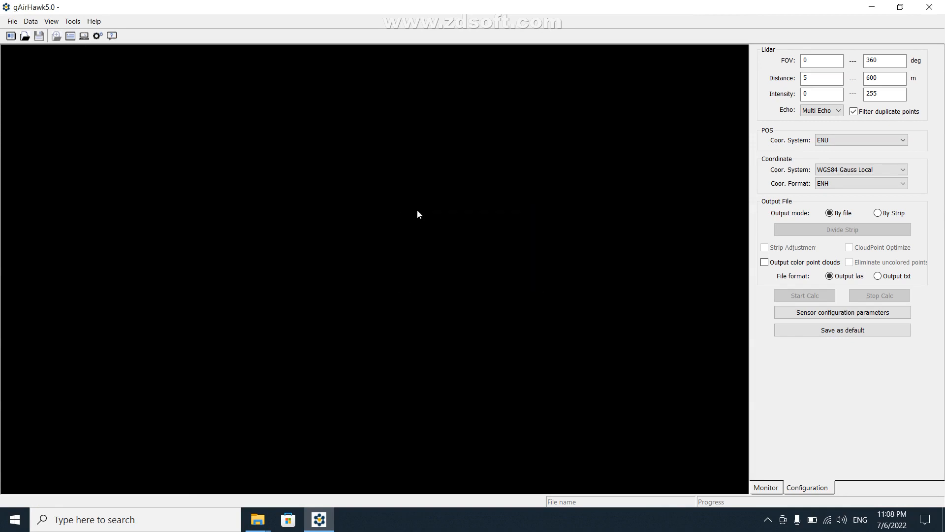
{"action": "left_click", "coordinate": [93, 22]}
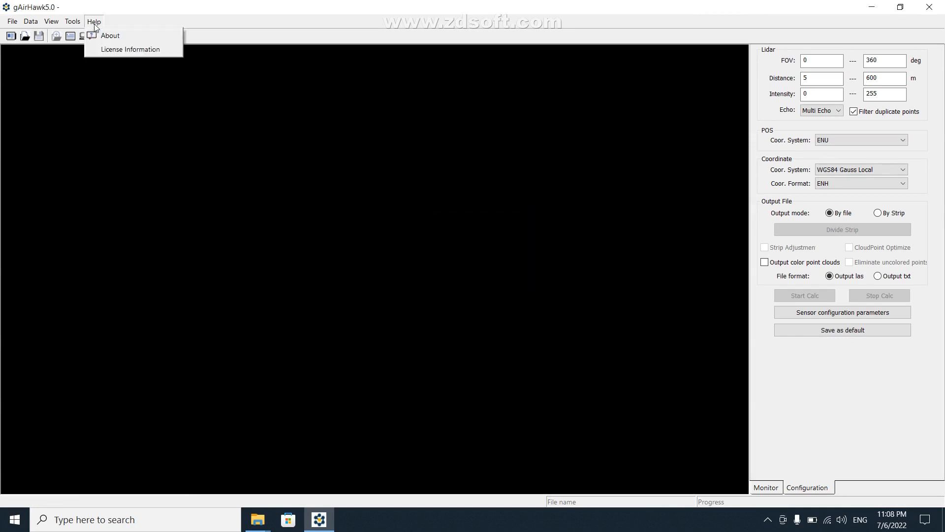
{"action": "left_click", "coordinate": [115, 50]}
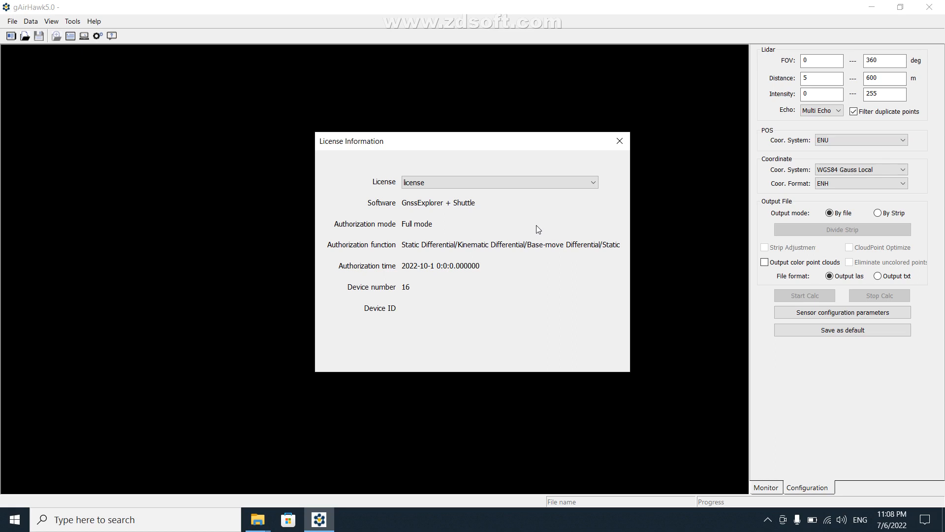
{"action": "left_click", "coordinate": [620, 142]}
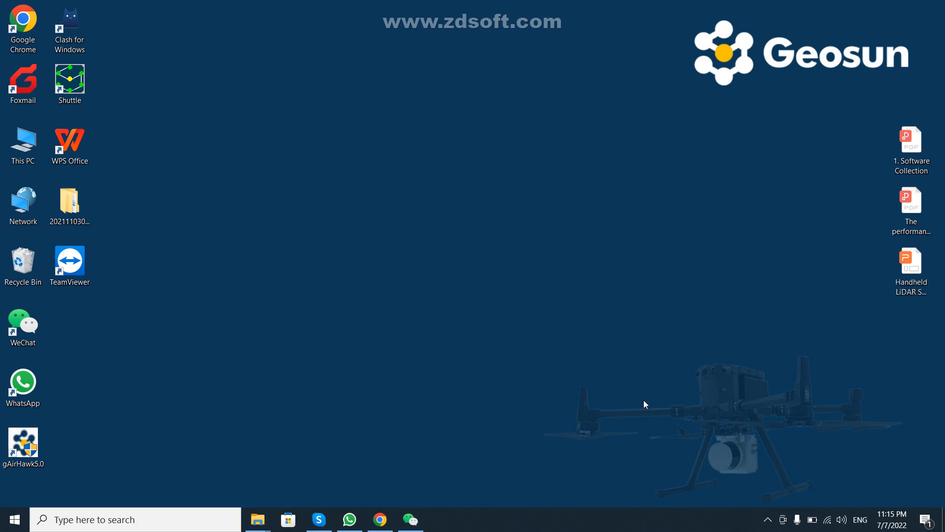
{"action": "double_click", "coordinate": [72, 214]}
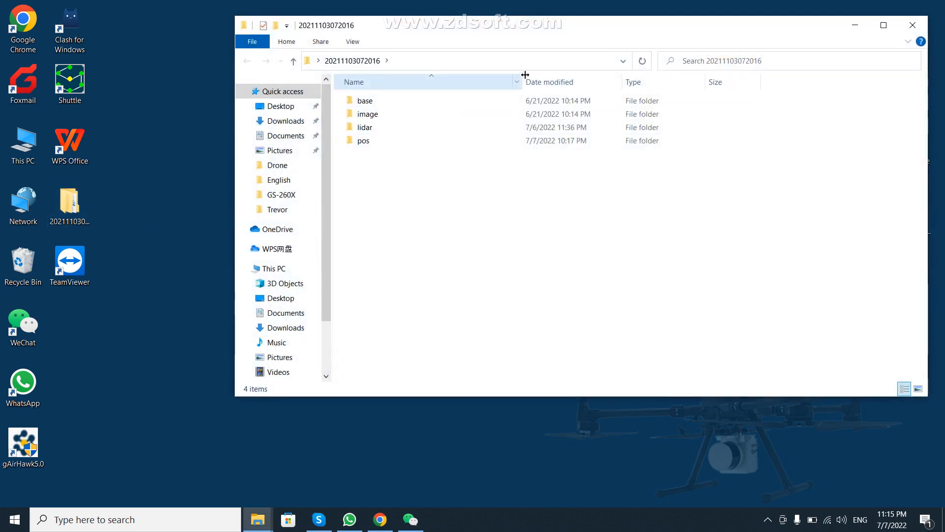
{"action": "left_click_drag", "start_coordinate": [540, 32], "coordinate": [501, 80]}
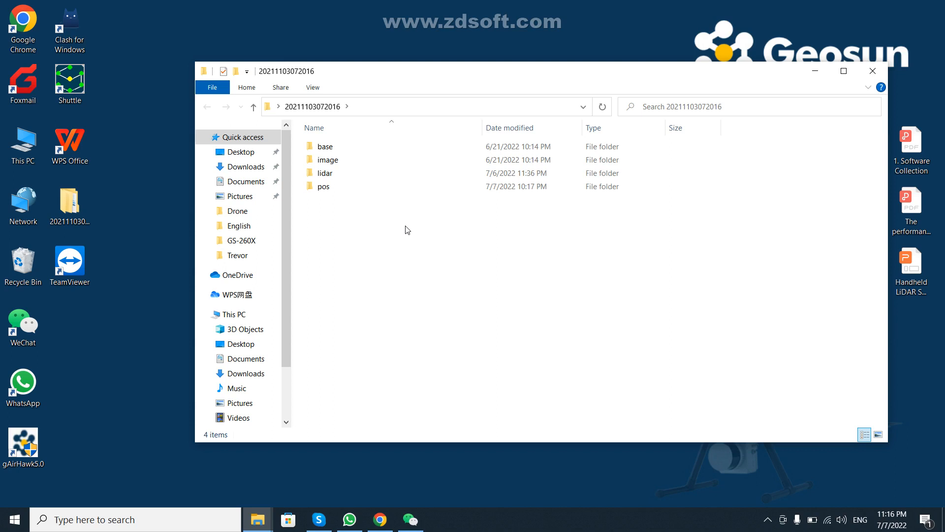
{"action": "left_click", "coordinate": [325, 146]}
{"action": "left_click", "coordinate": [327, 160]}
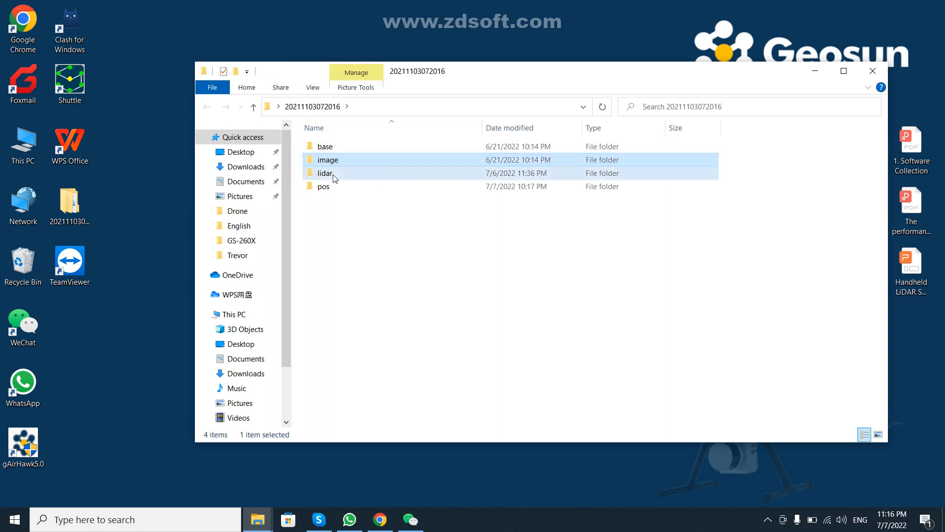
{"action": "left_click", "coordinate": [335, 175]}
{"action": "left_click", "coordinate": [334, 188]}
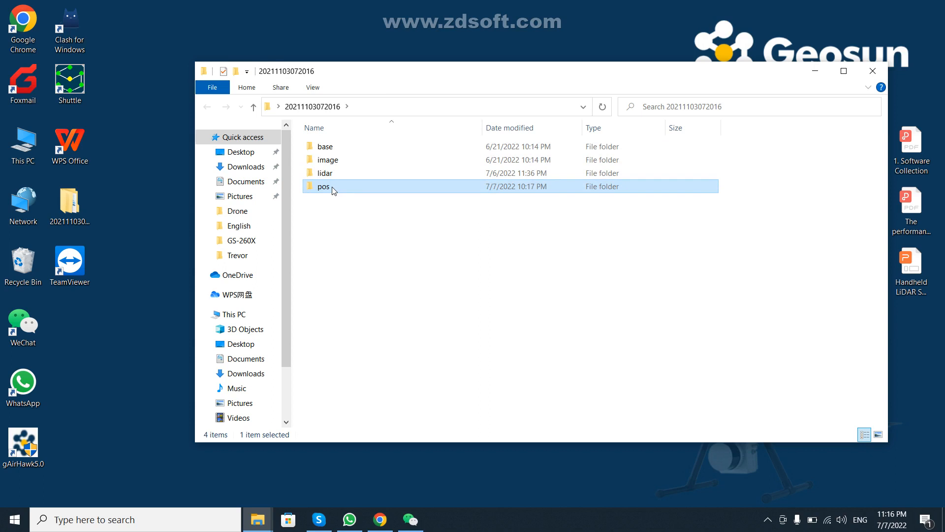
{"action": "left_click", "coordinate": [345, 226]}
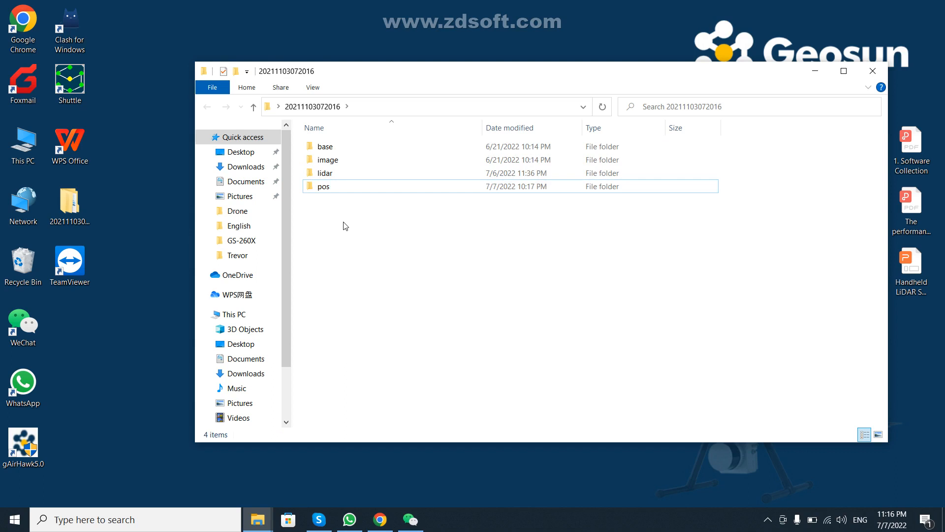
{"action": "left_click", "coordinate": [332, 147]}
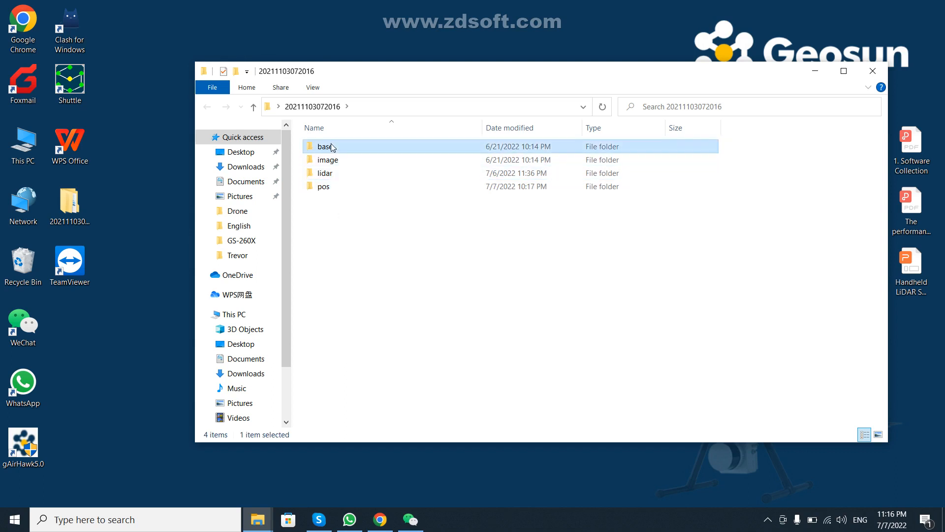
{"action": "left_click", "coordinate": [329, 159]}
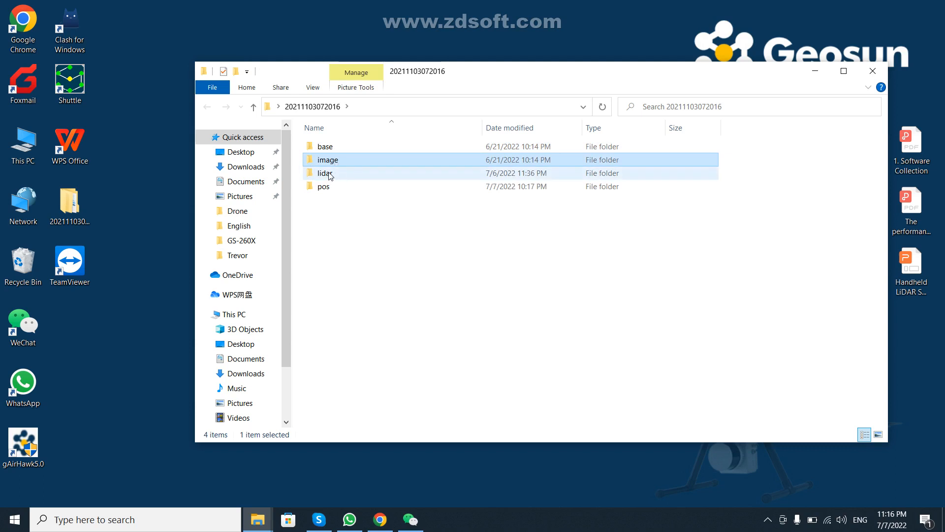
{"action": "left_click", "coordinate": [328, 174]}
{"action": "left_click", "coordinate": [323, 188]}
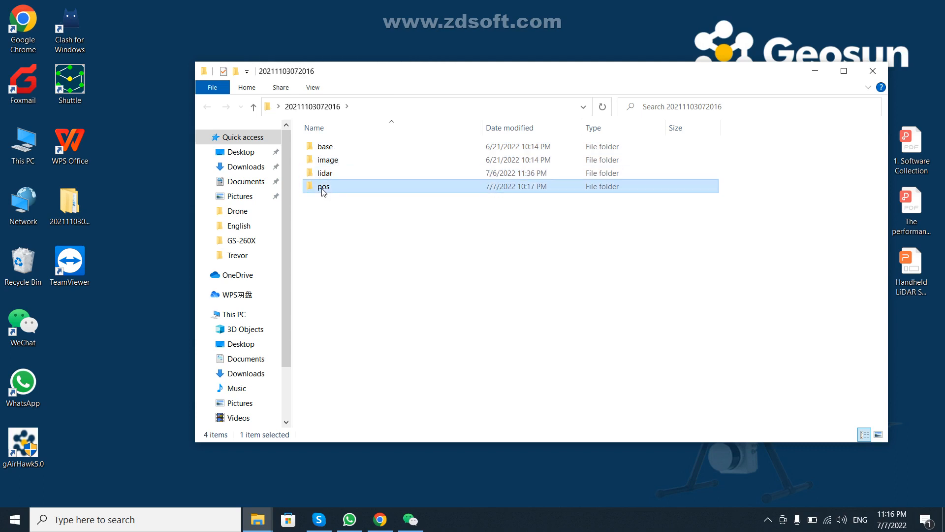
{"action": "left_click", "coordinate": [355, 228]}
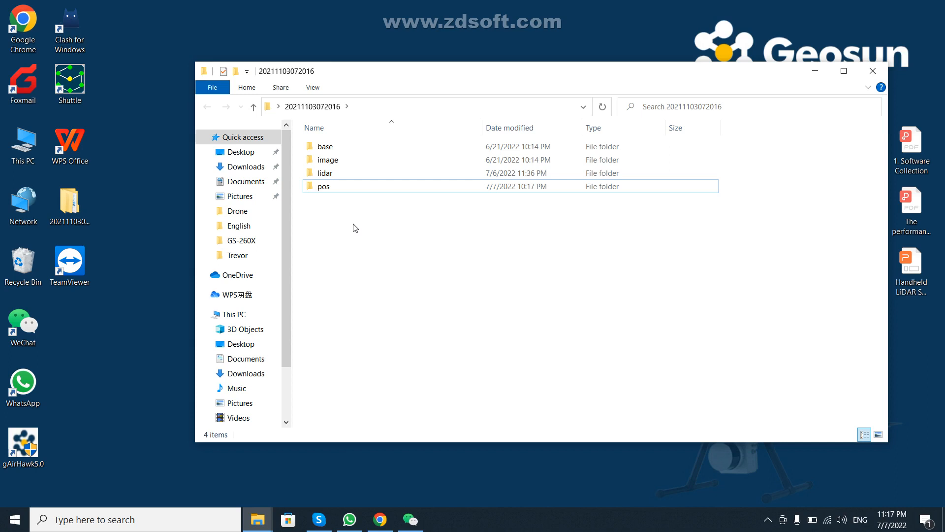
Open the base subfolder and examine the base station file S0012111030547.kqs
{"action": "double_click", "coordinate": [344, 147]}
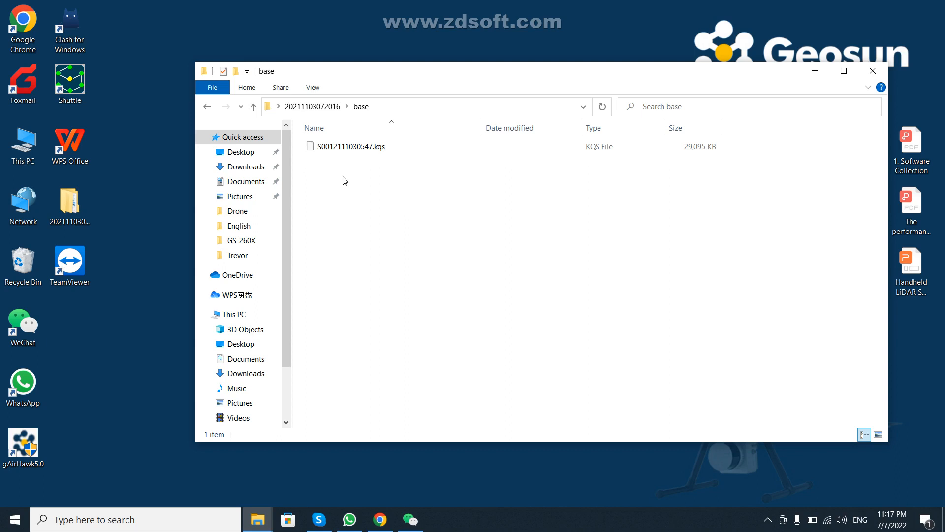
{"action": "left_click", "coordinate": [254, 107]}
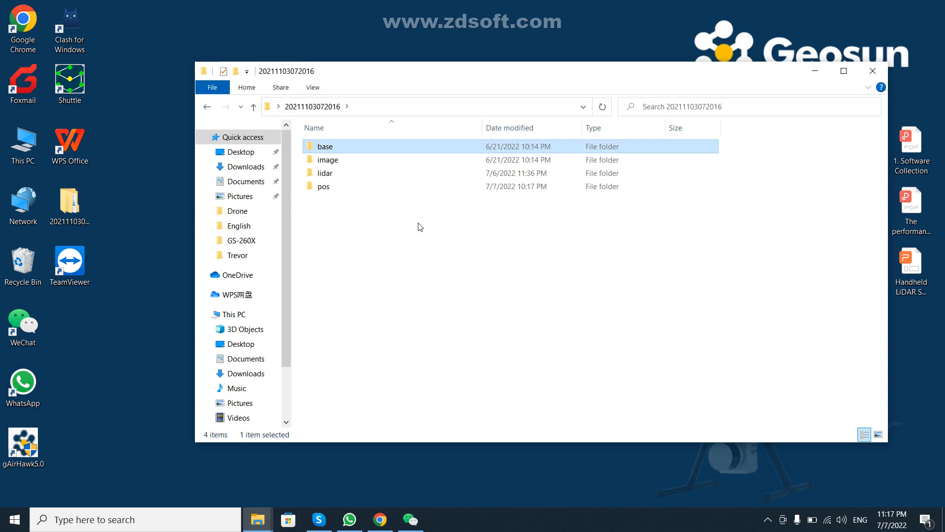
{"action": "double_click", "coordinate": [344, 149]}
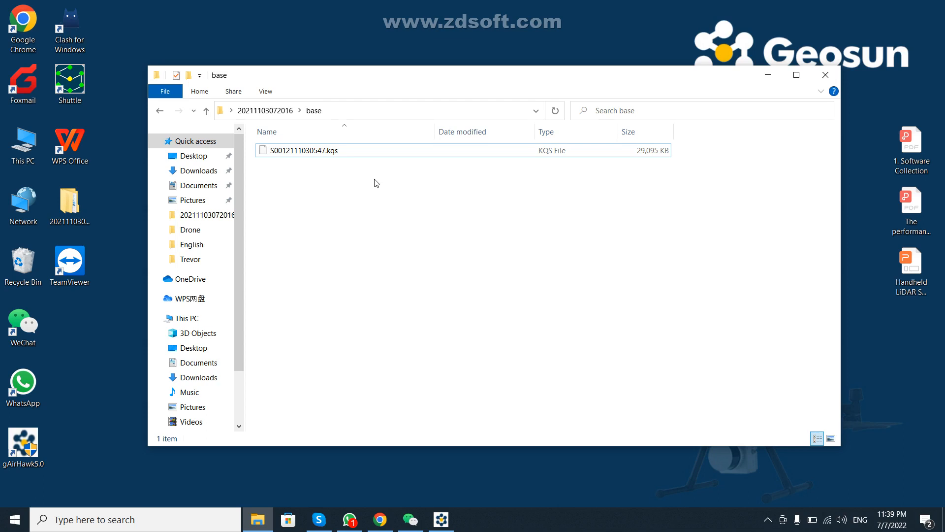
Launch gAirHawk5.0, start Shuttle from it, and open Shuttle's Geosun Convert Tool
{"action": "left_click", "coordinate": [95, 444]}
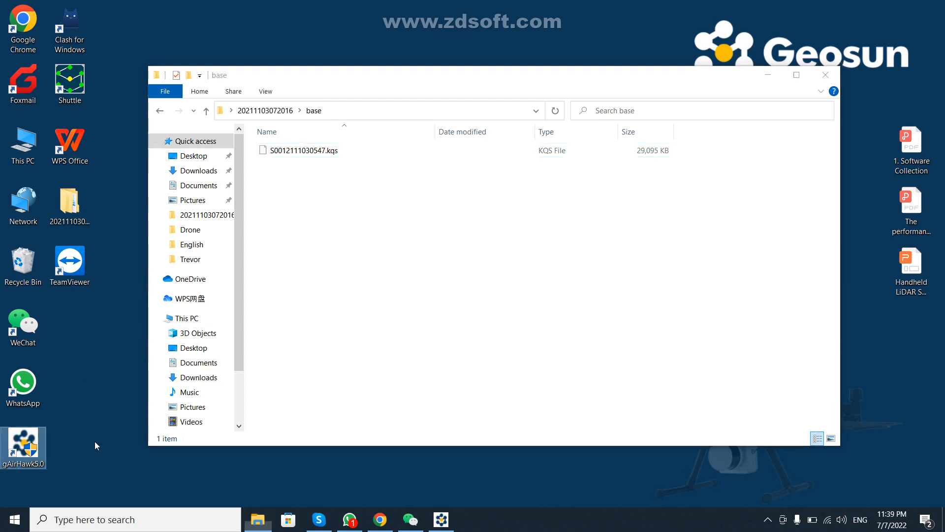
{"action": "double_click", "coordinate": [27, 449]}
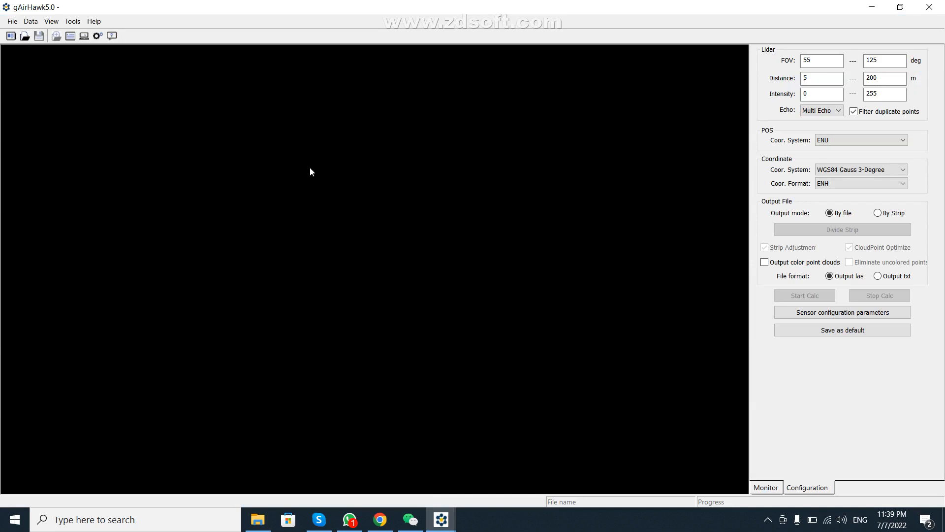
{"action": "left_click", "coordinate": [77, 24]}
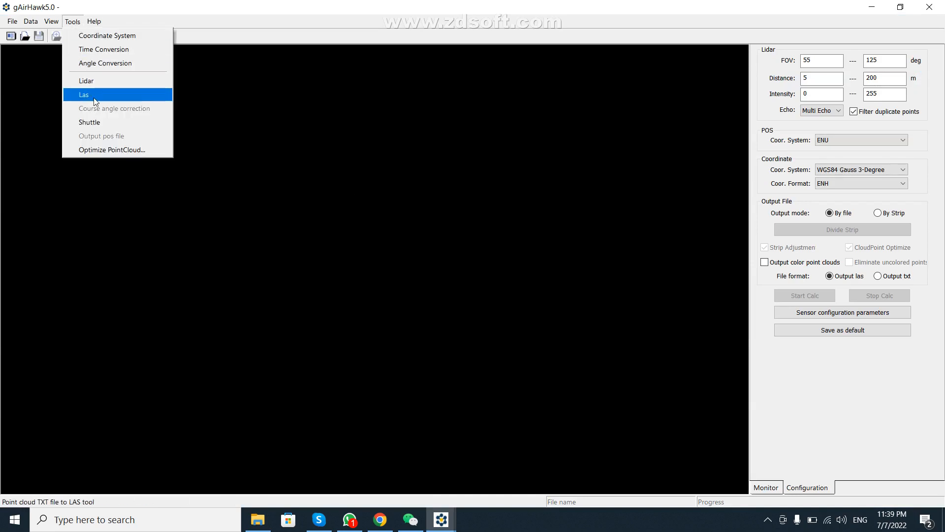
{"action": "left_click", "coordinate": [96, 122]}
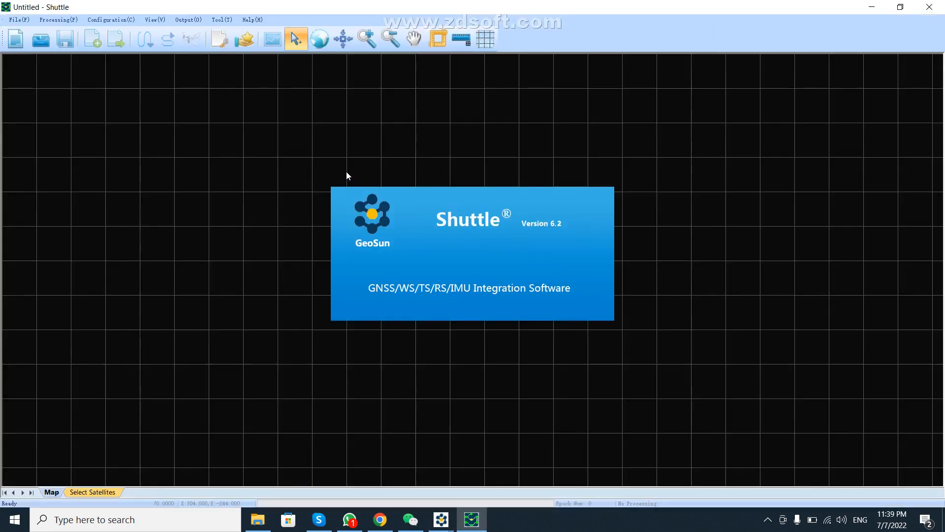
{"action": "left_click", "coordinate": [222, 21]}
{"action": "left_click", "coordinate": [244, 94]}
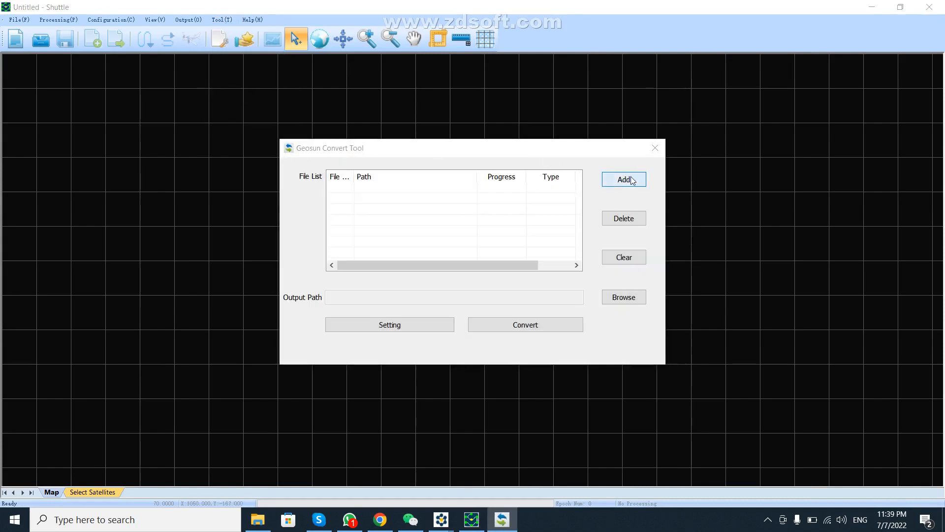
Add S0012111030547.kqs from the base folder to the Geosun Convert Tool's file list
{"action": "left_click", "coordinate": [633, 180]}
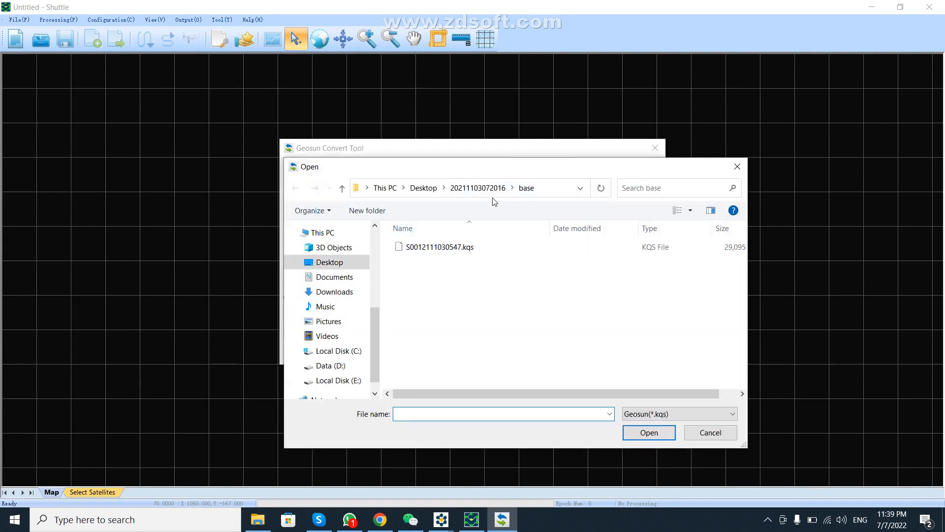
{"action": "left_click", "coordinate": [448, 247]}
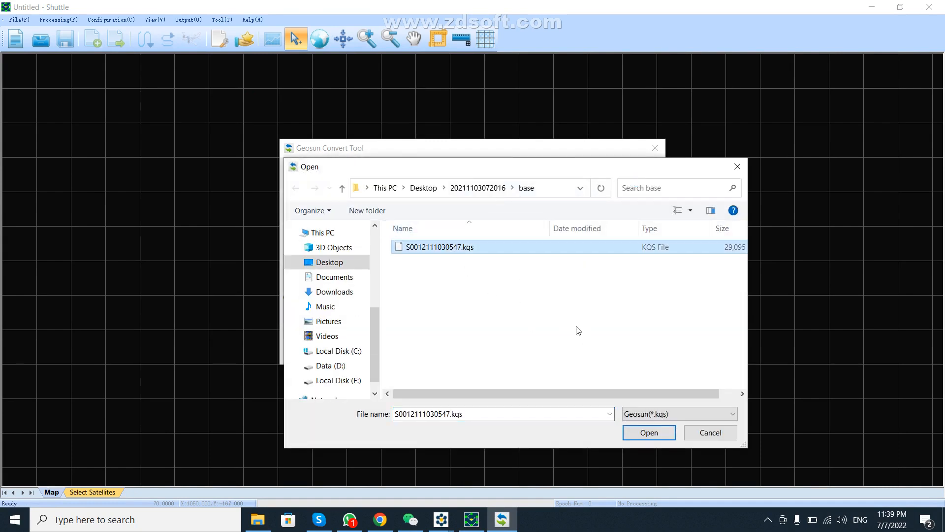
{"action": "left_click", "coordinate": [637, 434]}
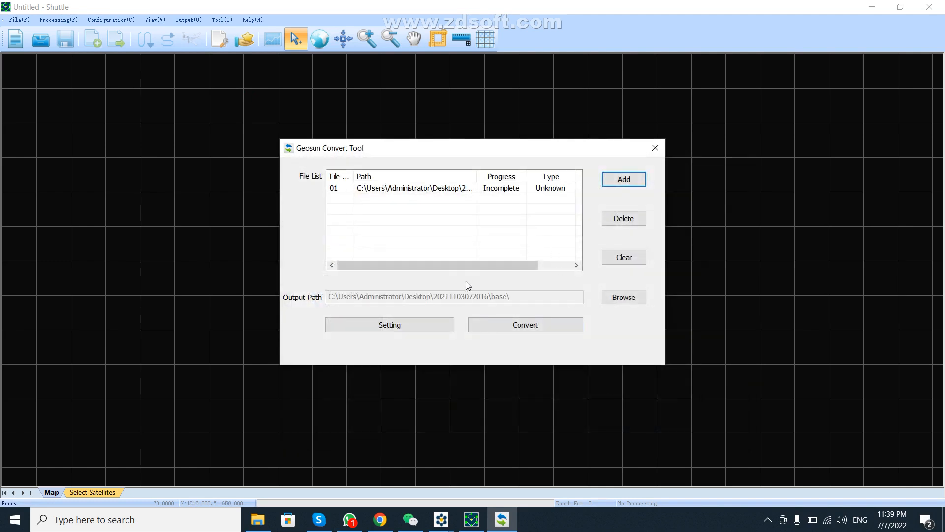
{"action": "scroll", "coordinate": [475, 269], "scroll_direction": "right", "scroll_amount": 2}
Accept RINEX version 3.04, the original interval and GPS, GLONASS, Galileo and BDS output, and convert the kqs file
{"action": "left_click", "coordinate": [433, 326]}
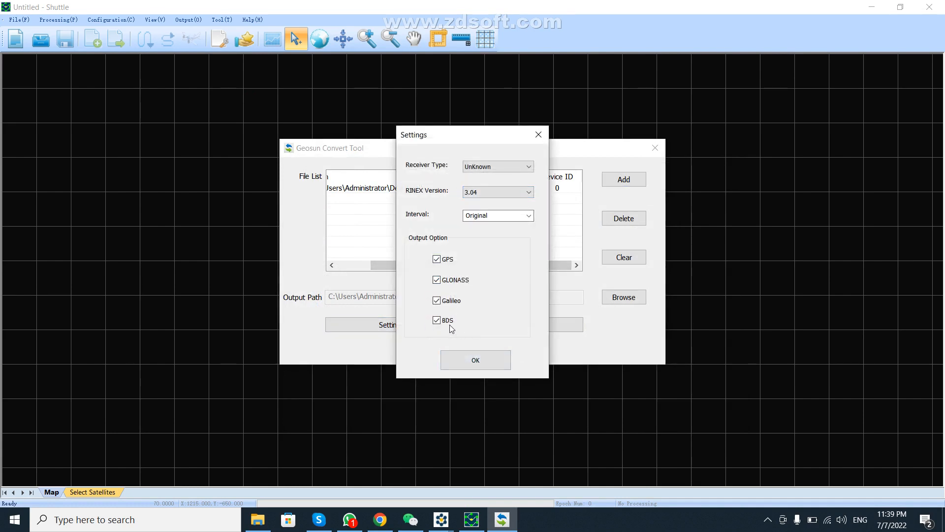
{"action": "left_click", "coordinate": [474, 362]}
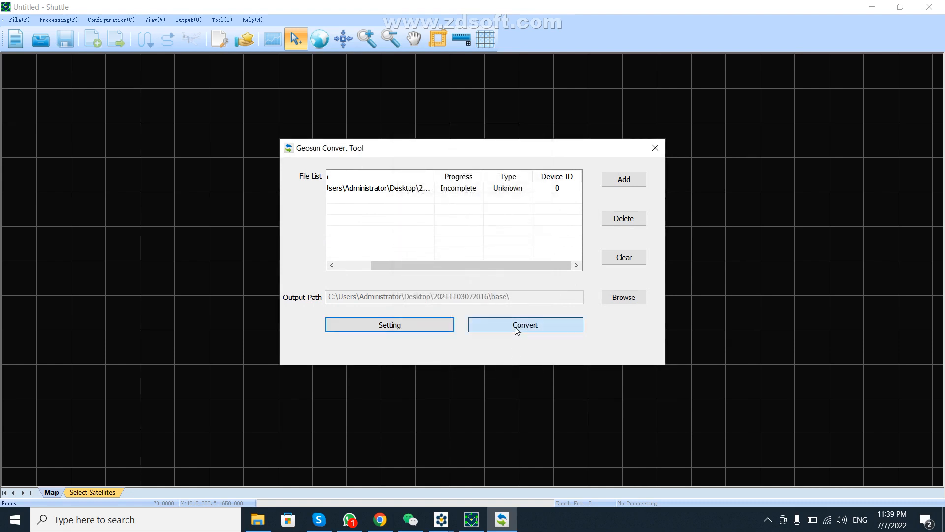
{"action": "left_click", "coordinate": [517, 329]}
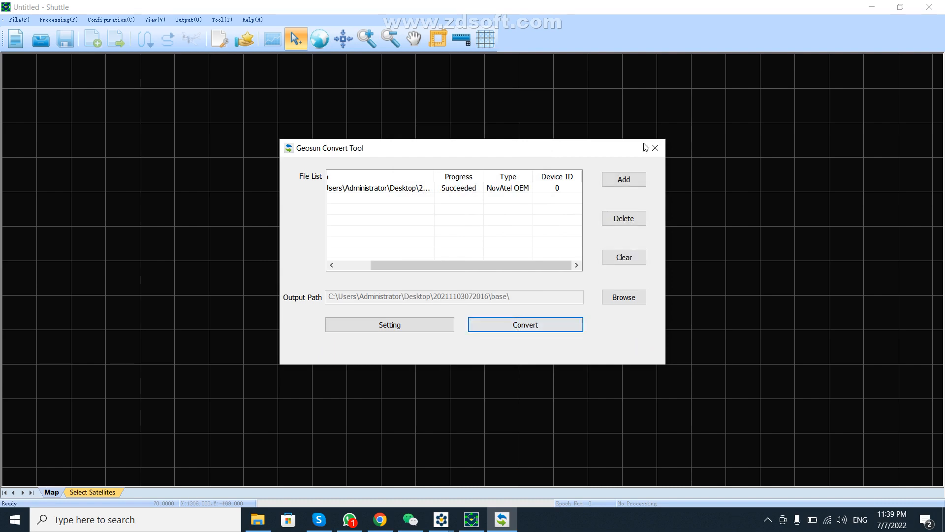
Close the Geosun Convert Tool and minimize Shuttle and gAirHawk5.0 to return to the base folder window
{"action": "left_click", "coordinate": [656, 148]}
{"action": "left_click", "coordinate": [870, 7]}
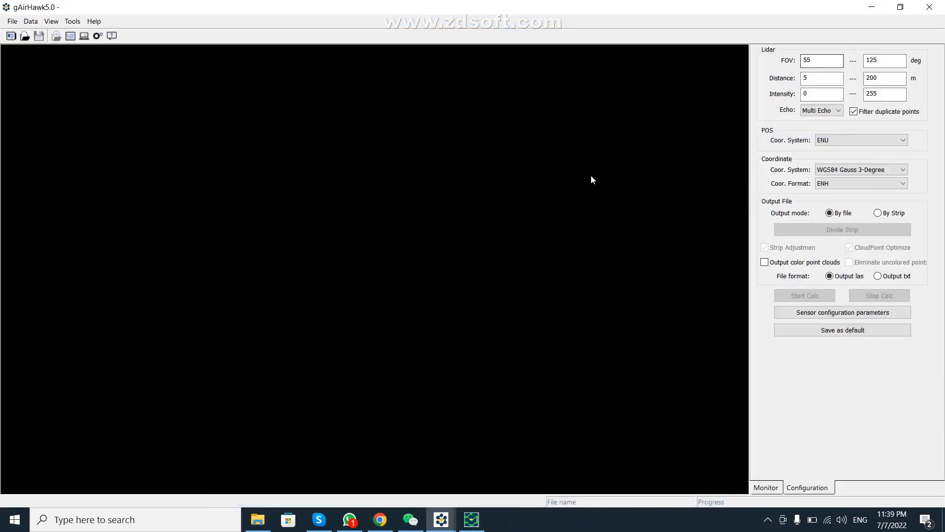
{"action": "left_click", "coordinate": [874, 9]}
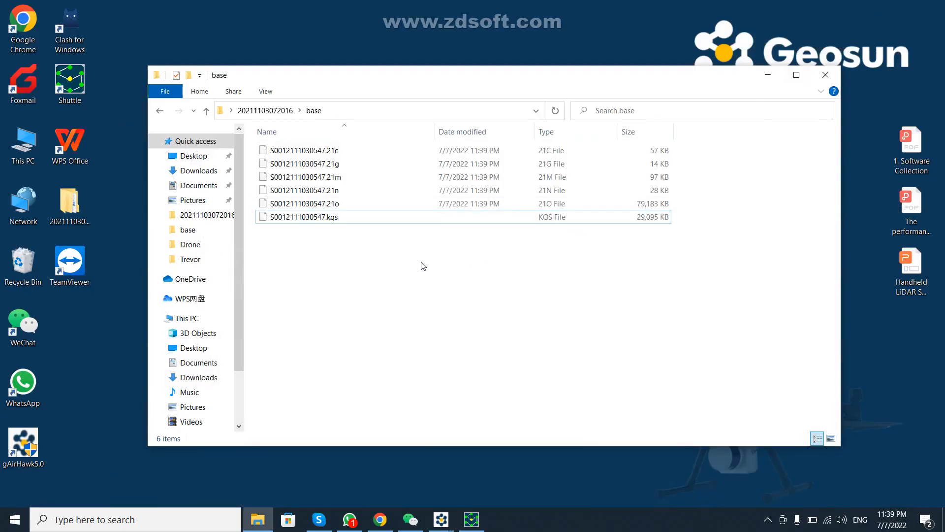
Go through the converted 21c, 21g, 21m, 21n and 21o files and the original kqs file in the base folder
{"action": "left_click", "coordinate": [342, 154]}
{"action": "left_click", "coordinate": [339, 164]}
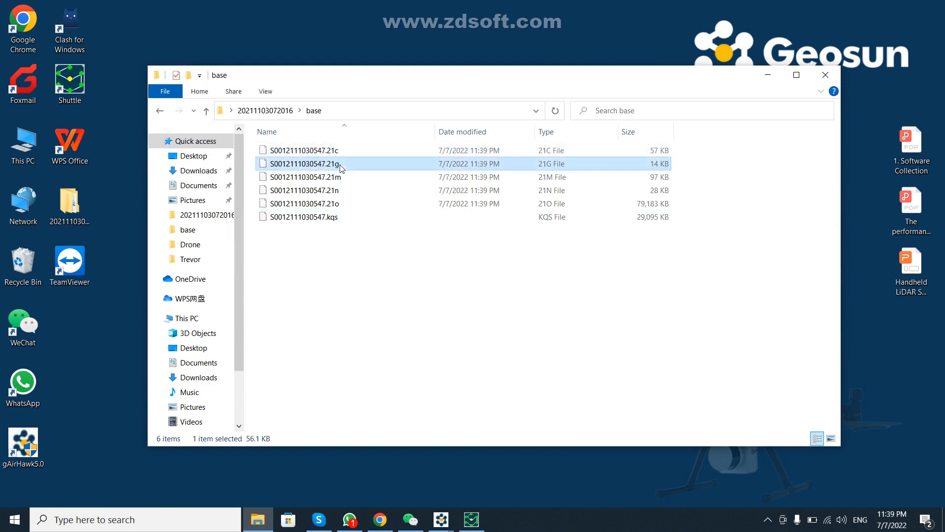
{"action": "left_click", "coordinate": [344, 216]}
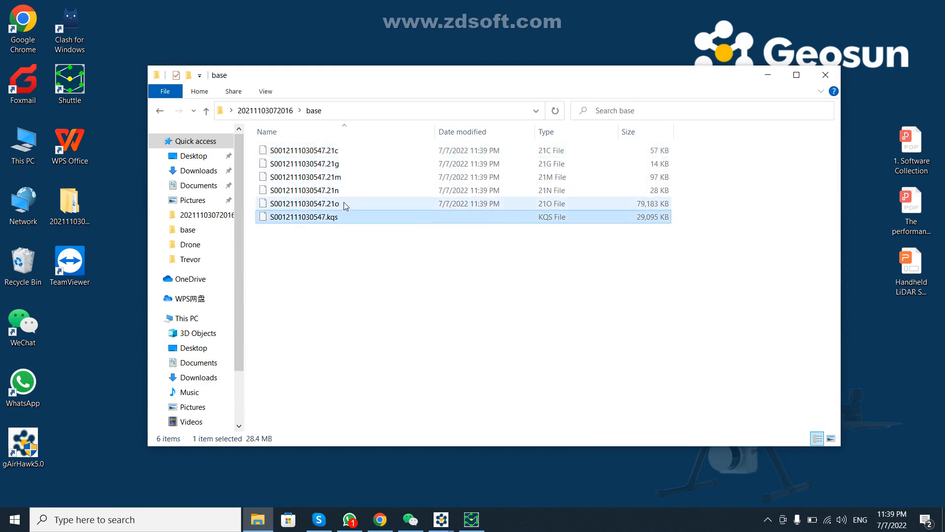
{"action": "left_click", "coordinate": [343, 203]}
{"action": "left_click", "coordinate": [345, 191]}
{"action": "left_click", "coordinate": [345, 177]}
{"action": "left_click", "coordinate": [344, 163]}
{"action": "left_click", "coordinate": [347, 150]}
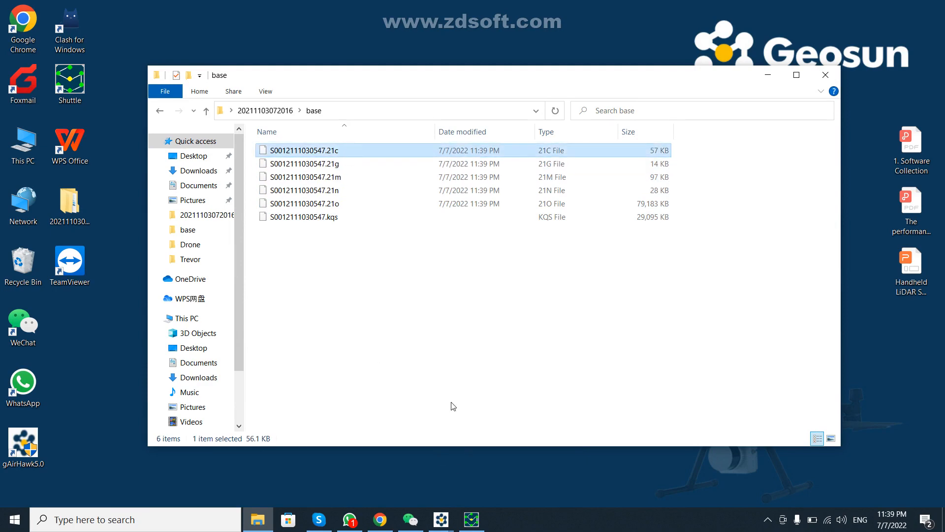
Close the duplicate gAirHawk5.0 window and switch to the remaining gAirHawk5.0 window
{"action": "mouse_move", "coordinate": [442, 521]}
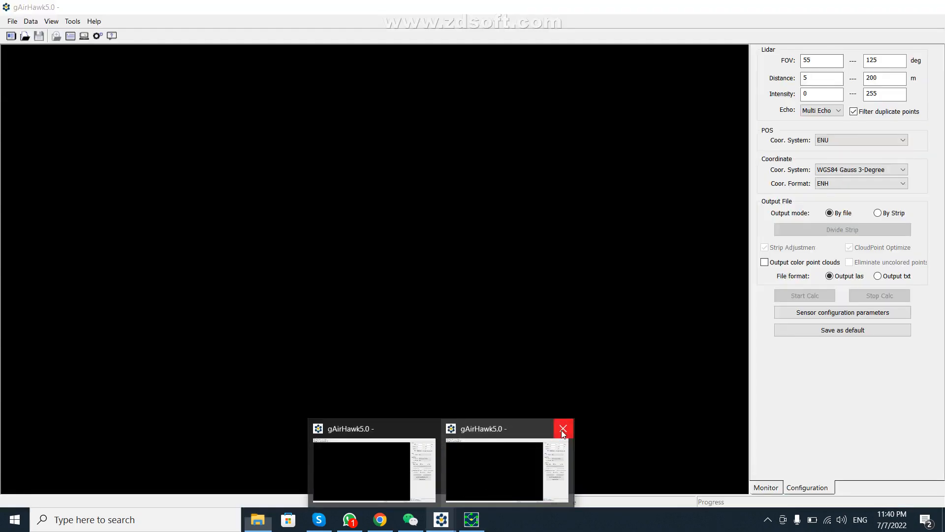
{"action": "left_click", "coordinate": [563, 428]}
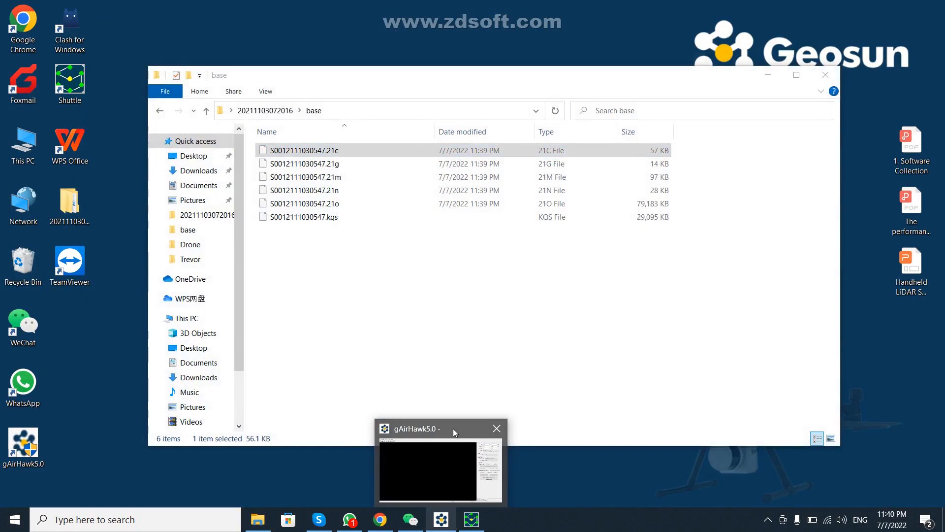
{"action": "left_click", "coordinate": [453, 431]}
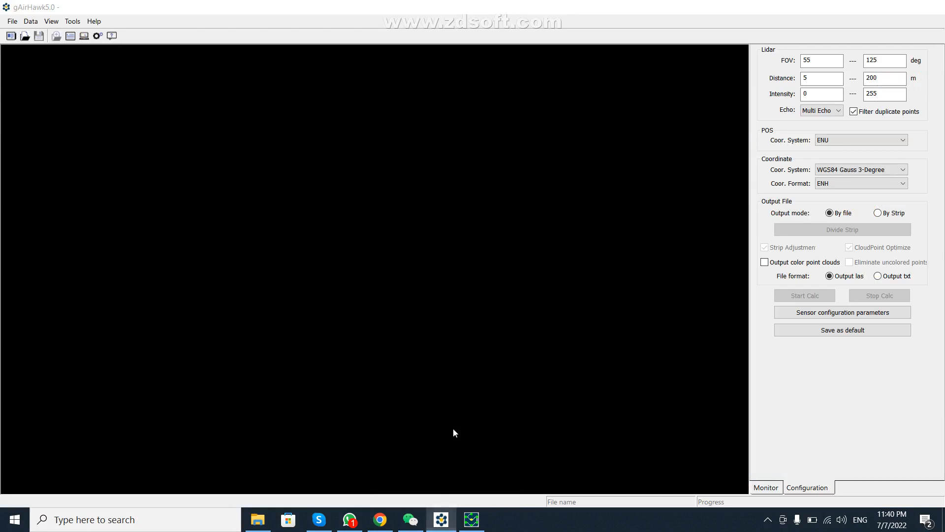
{"action": "left_click", "coordinate": [12, 21]}
{"action": "left_click", "coordinate": [23, 34]}
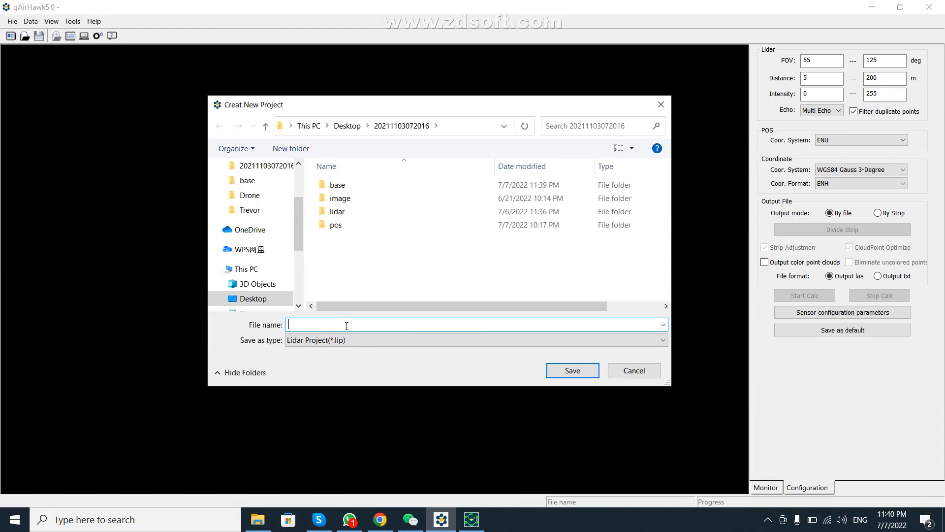
{"action": "type", "text": "TEST"}
{"action": "left_click", "coordinate": [571, 371]}
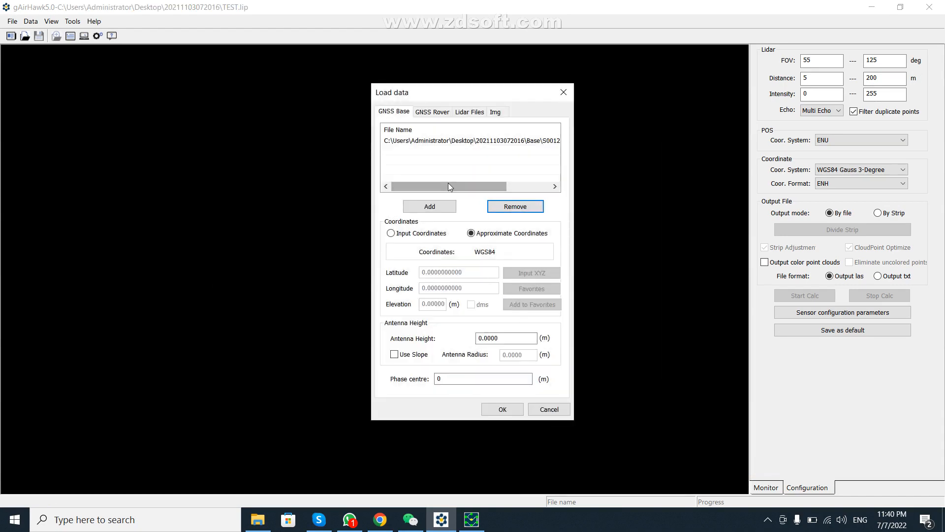
Compare the GNSS base file path in the Load data dialog with S0012111030547.21c in the base folder window
{"action": "left_click_drag", "start_coordinate": [445, 185], "coordinate": [487, 183]}
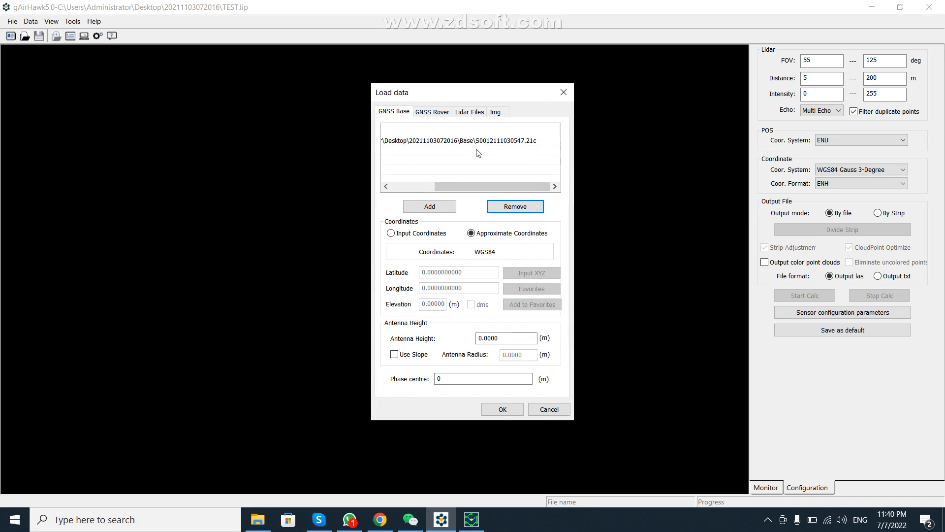
{"action": "mouse_move", "coordinate": [263, 522]}
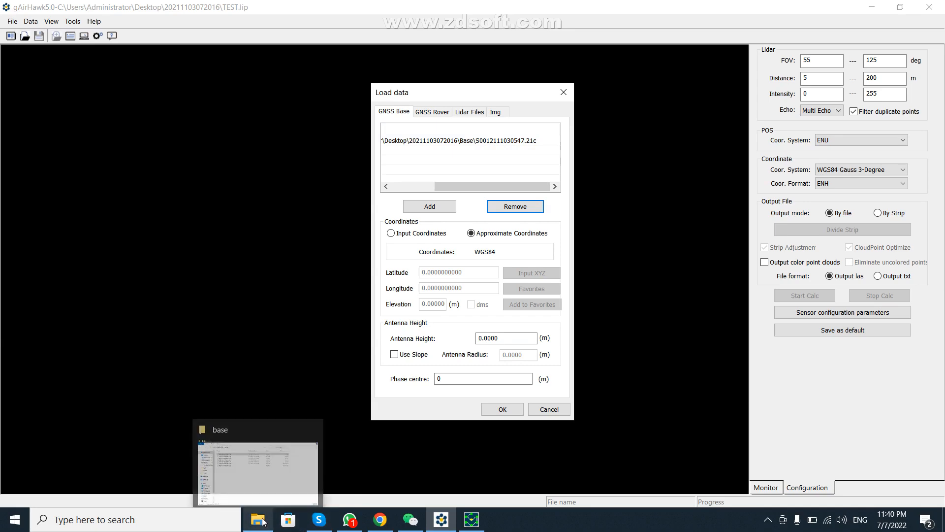
{"action": "left_click", "coordinate": [274, 424]}
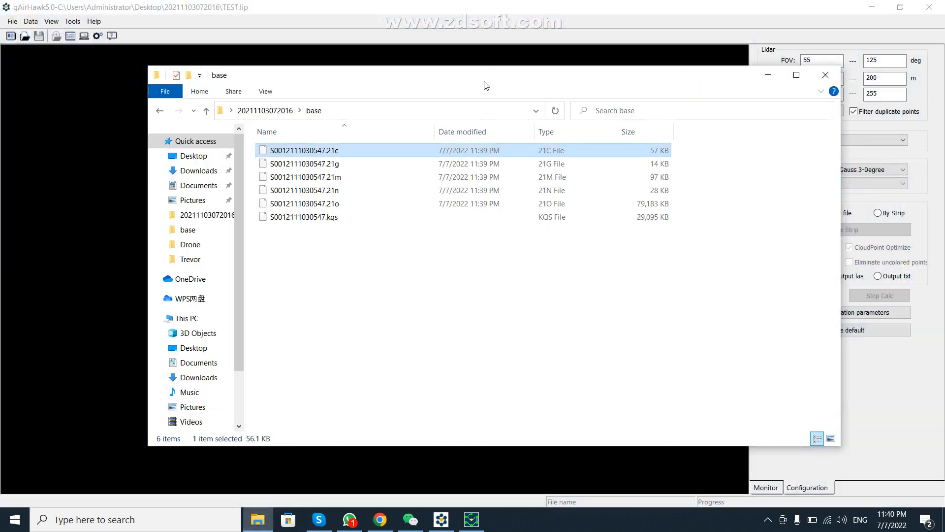
{"action": "left_click_drag", "start_coordinate": [483, 85], "coordinate": [493, 178]}
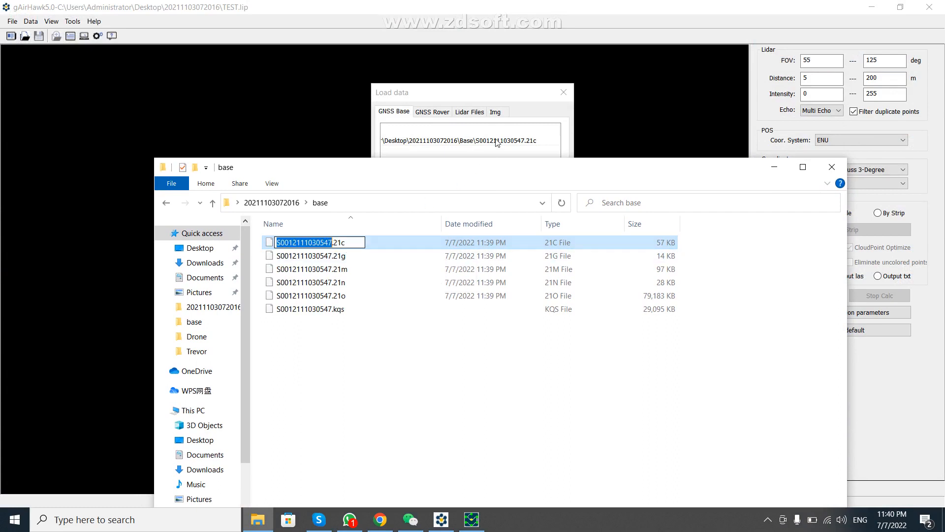
{"action": "left_click", "coordinate": [366, 347]}
{"action": "left_click", "coordinate": [358, 246]}
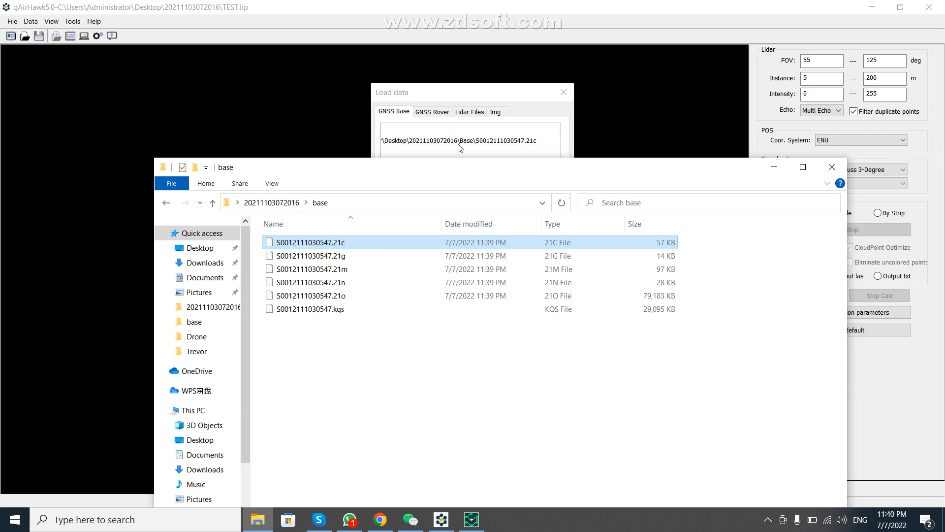
{"action": "left_click", "coordinate": [388, 369]}
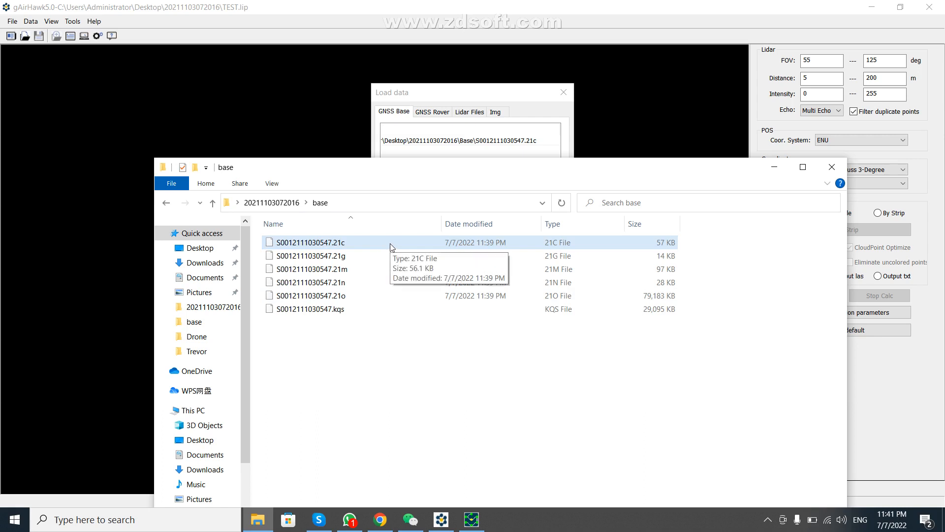
{"action": "left_click", "coordinate": [343, 310]}
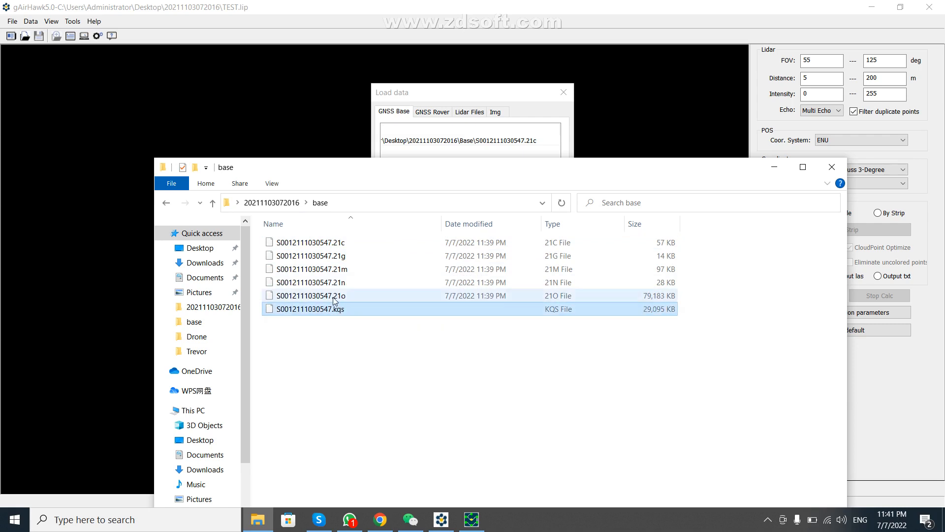
{"action": "left_click", "coordinate": [328, 295]}
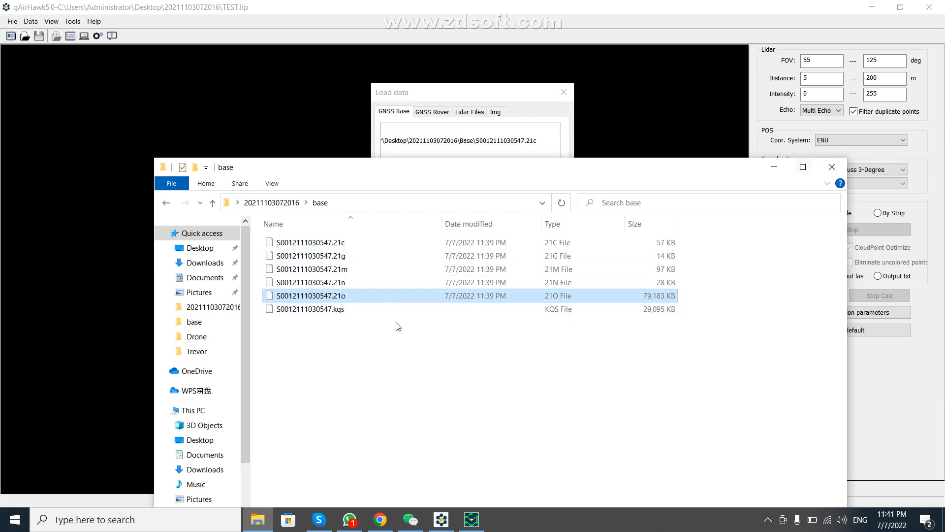
{"action": "left_click", "coordinate": [319, 243]}
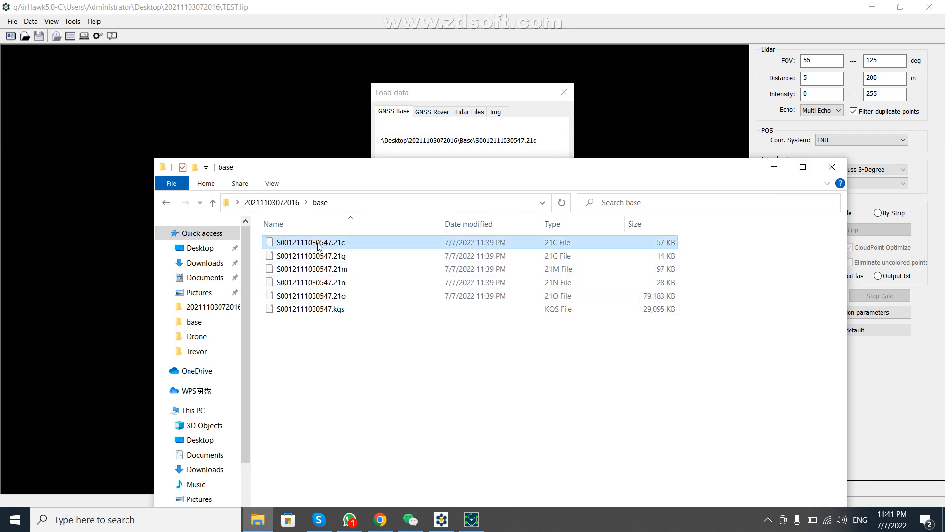
{"action": "left_click", "coordinate": [335, 283], "text": "shift"}
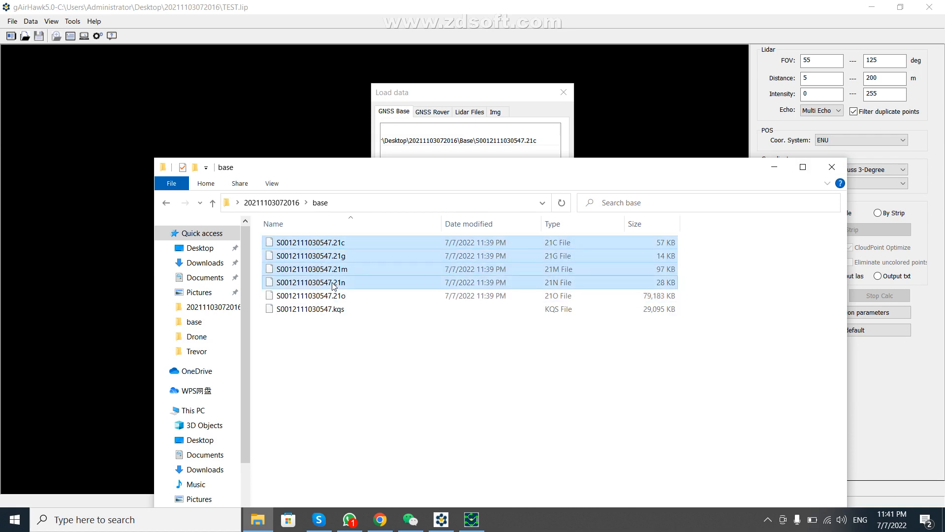
{"action": "key", "text": "Delete"}
{"action": "left_click", "coordinate": [774, 167]}
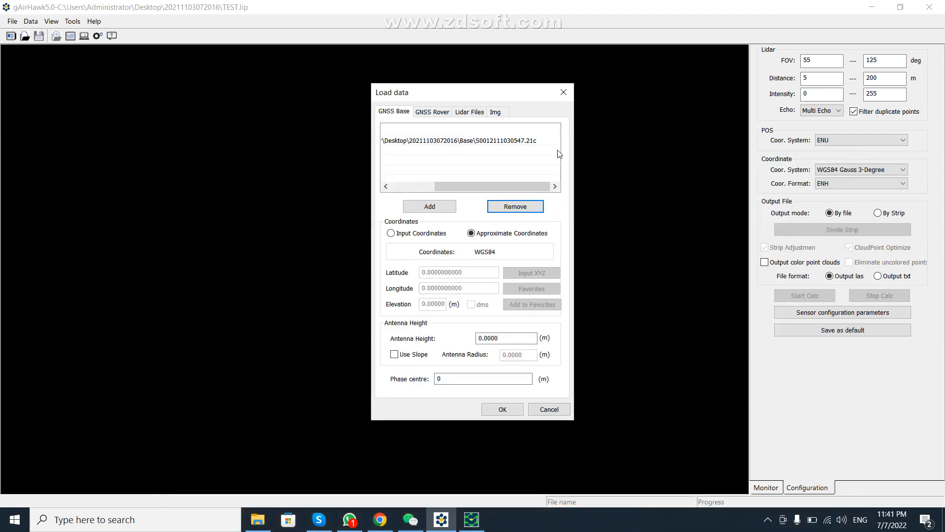
{"action": "left_click", "coordinate": [545, 408]}
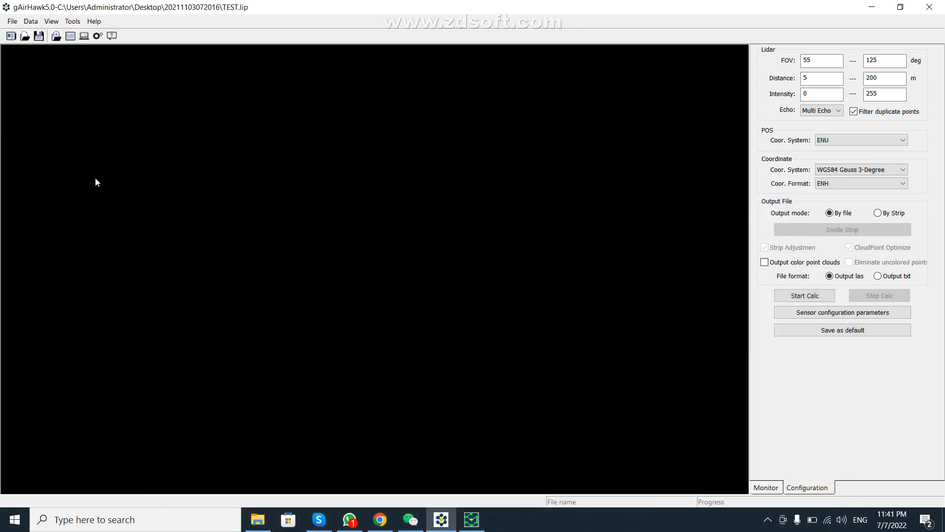
{"action": "left_click", "coordinate": [12, 21]}
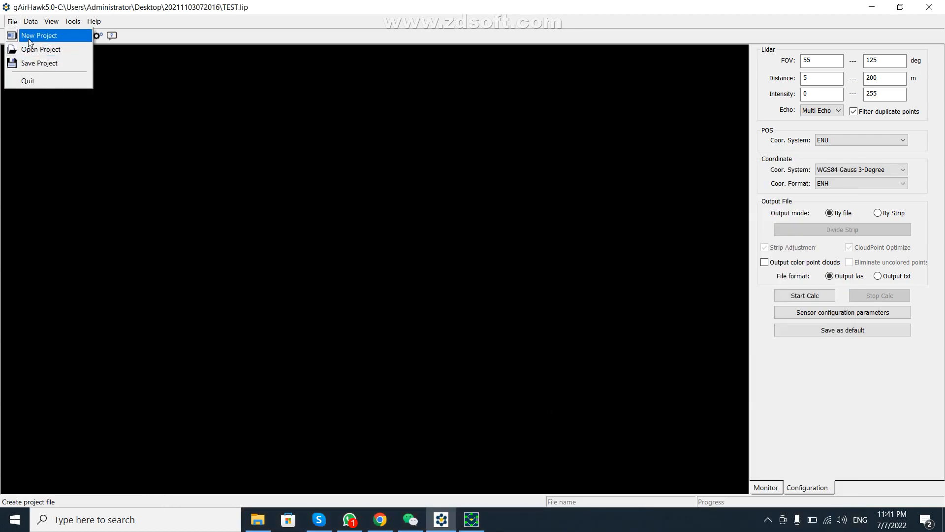
{"action": "left_click", "coordinate": [29, 36]}
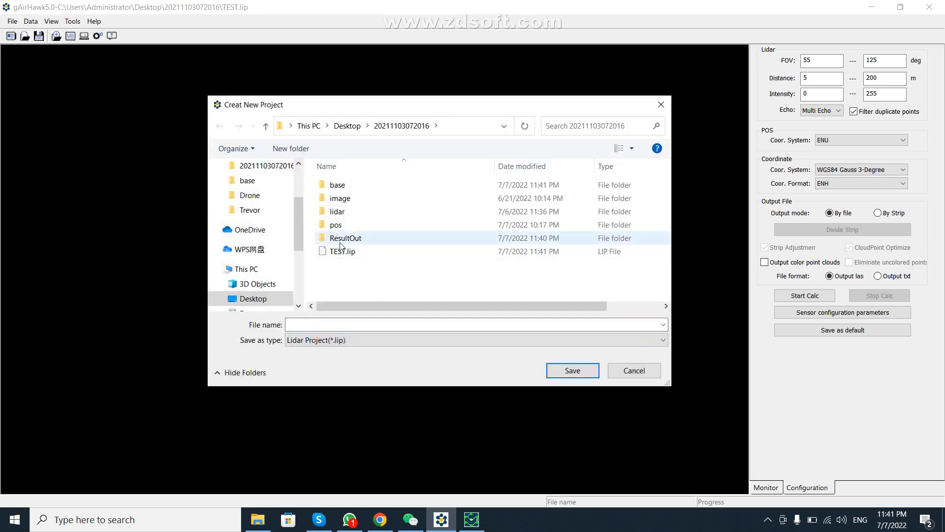
{"action": "left_click", "coordinate": [333, 323]}
{"action": "type", "text": "TEST"}
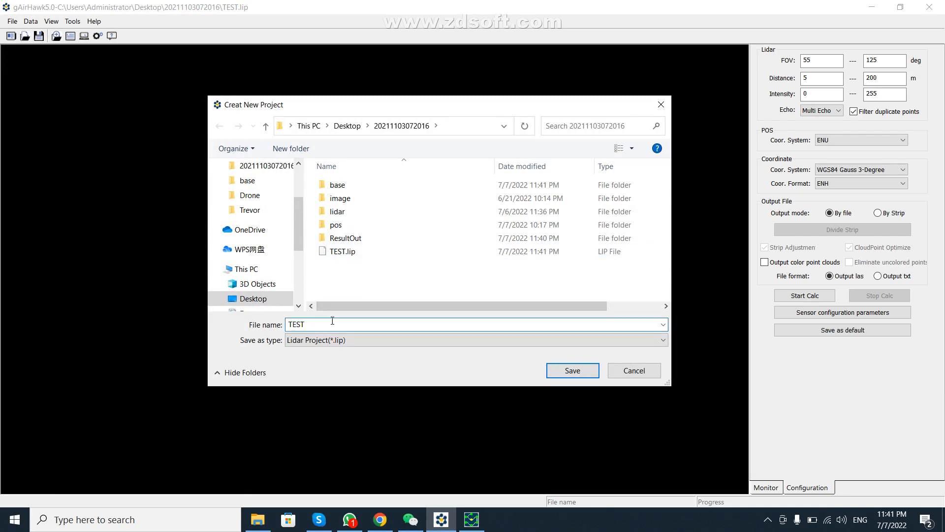
{"action": "type", "text": "1"}
{"action": "left_click", "coordinate": [553, 371]}
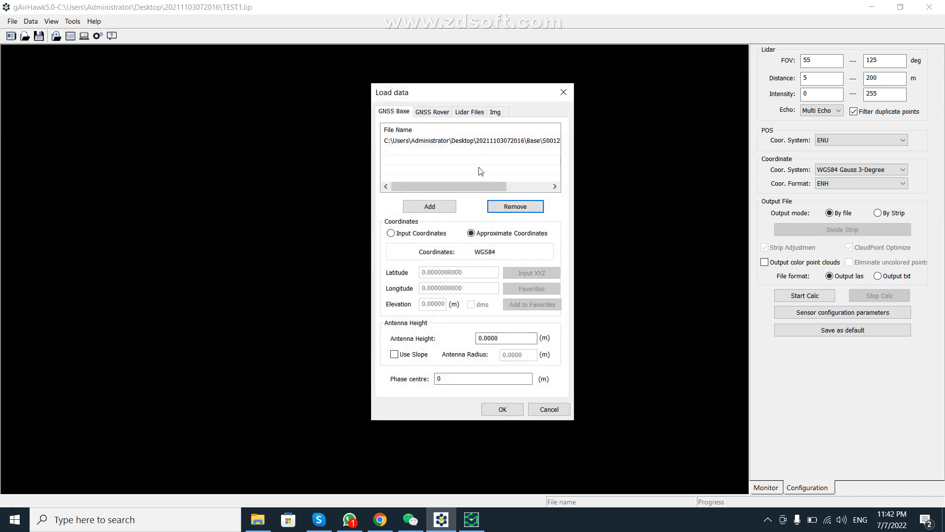
Compare the GNSS base file path in the Load data dialog with S0012111030547.21o in the base folder, closing both windows
{"action": "left_click_drag", "start_coordinate": [458, 188], "coordinate": [509, 191]}
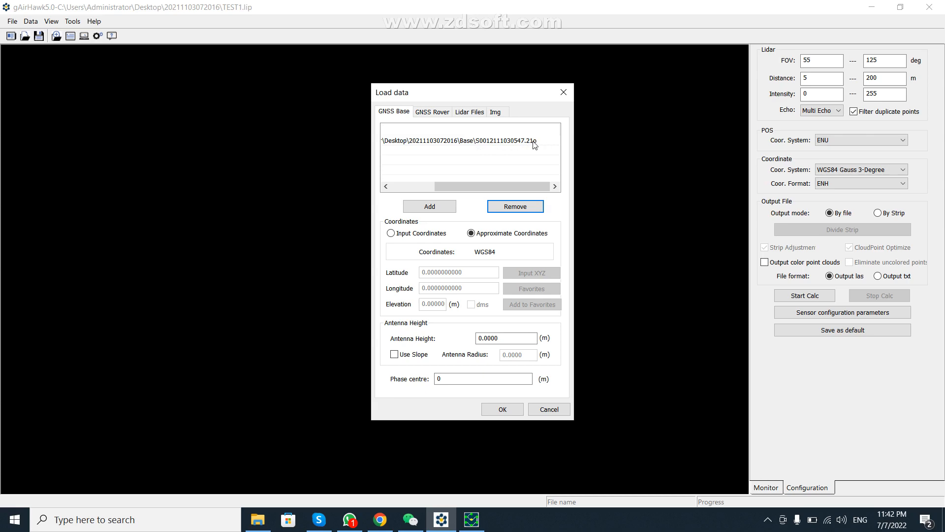
{"action": "left_click", "coordinate": [258, 519]}
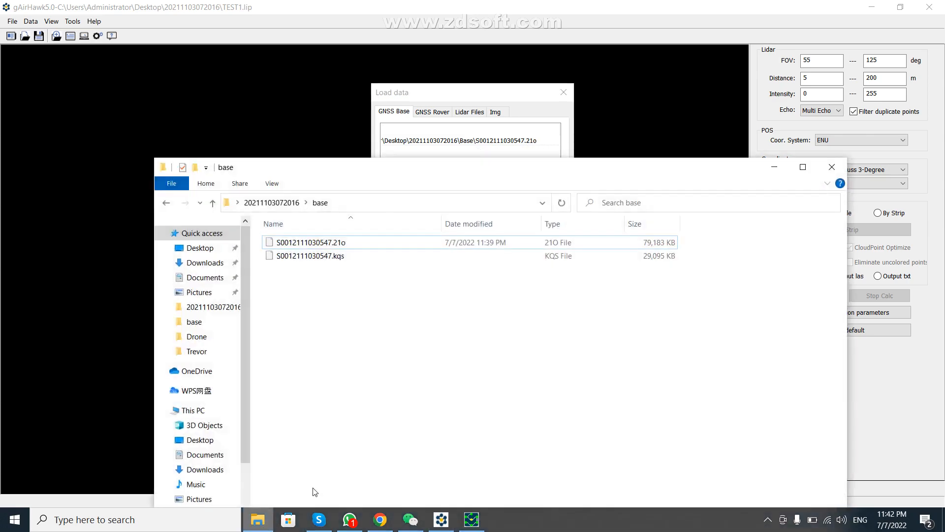
{"action": "left_click", "coordinate": [334, 244]}
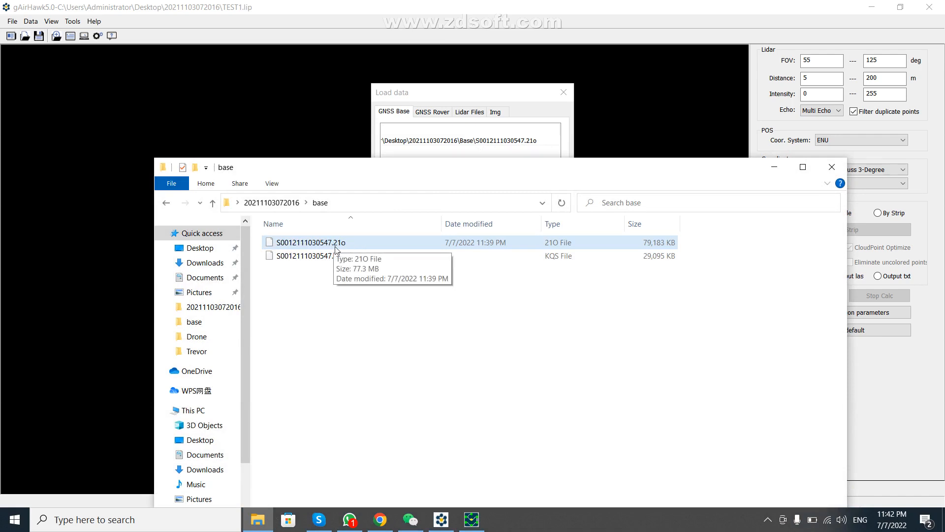
{"action": "left_click", "coordinate": [338, 285]}
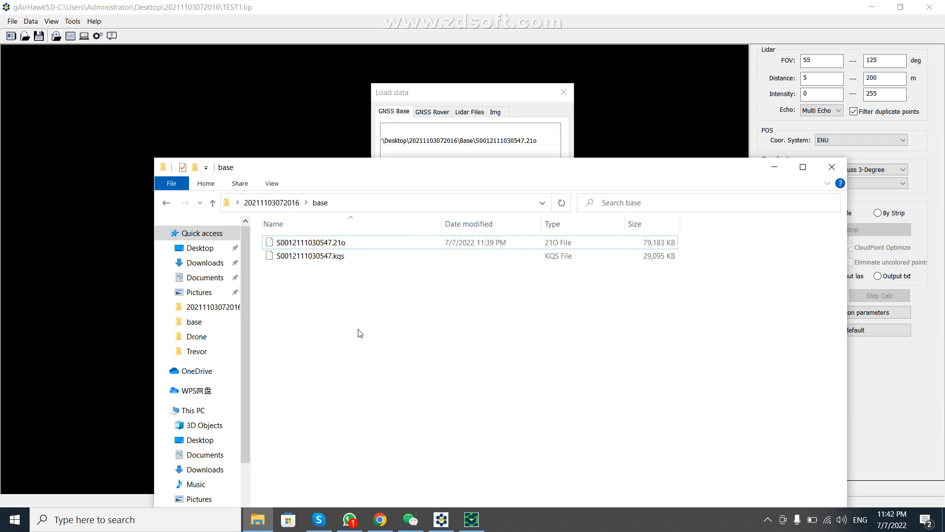
{"action": "left_click", "coordinate": [832, 167]}
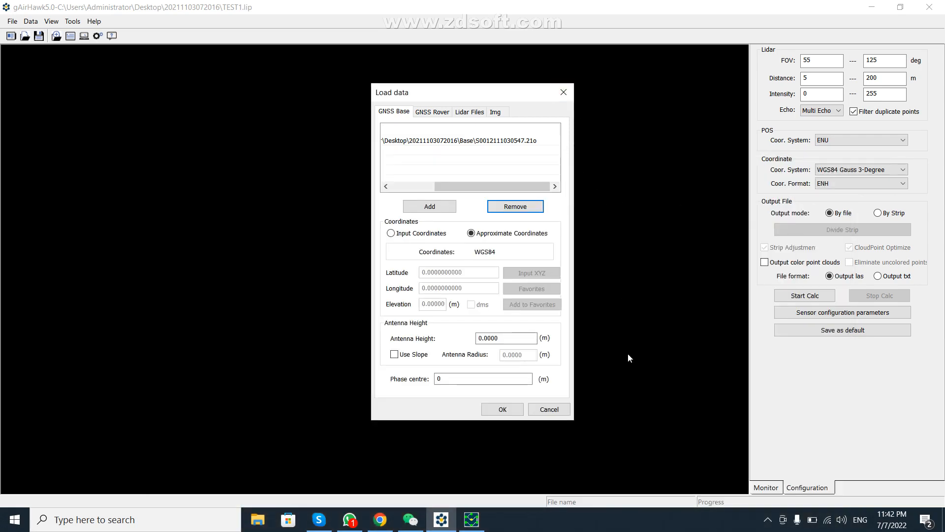
{"action": "left_click", "coordinate": [564, 91]}
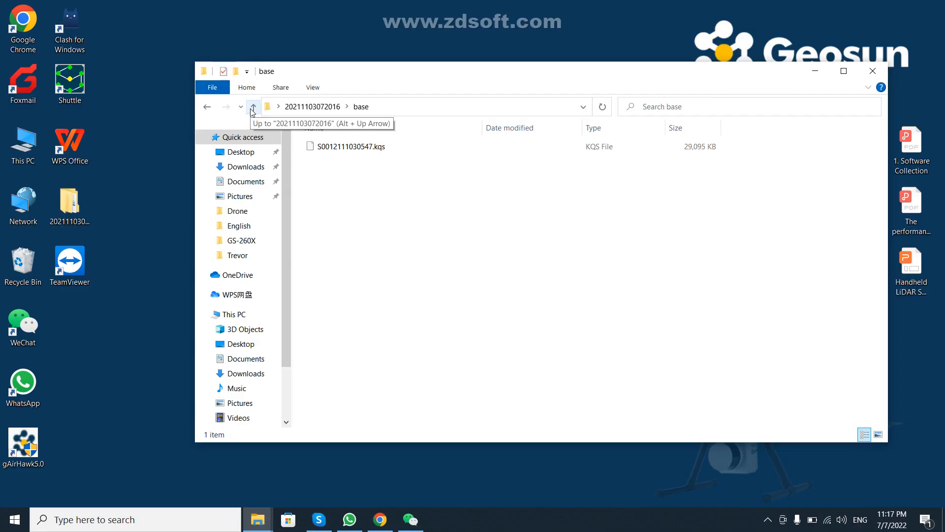
{"action": "left_click", "coordinate": [252, 109]}
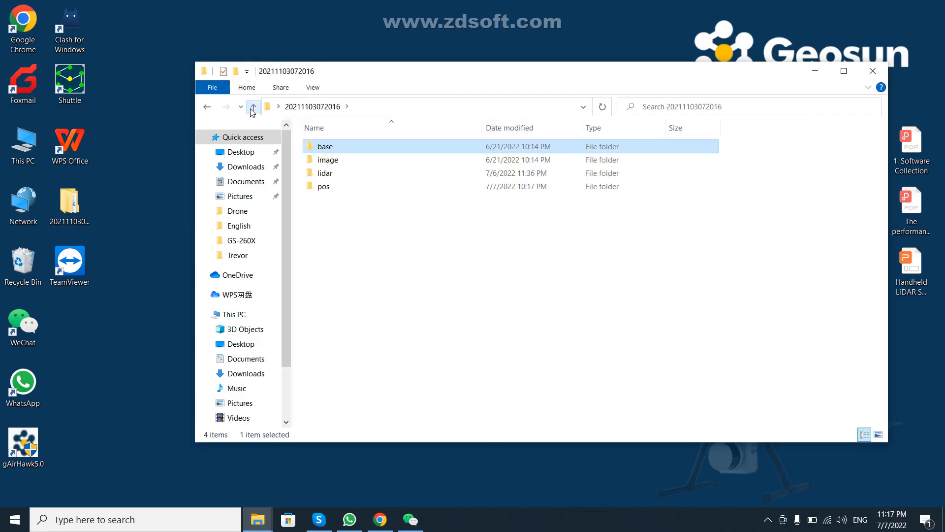
{"action": "double_click", "coordinate": [338, 164]}
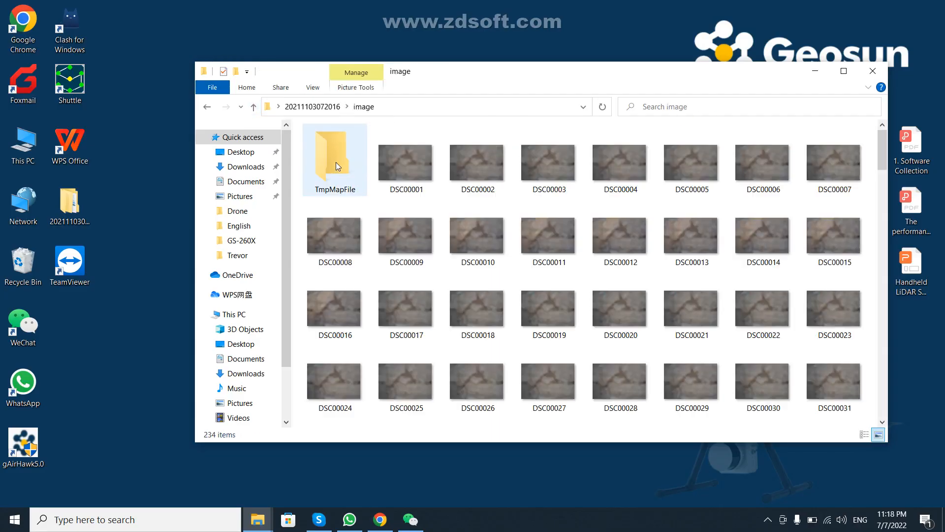
{"action": "scroll", "coordinate": [747, 256], "scroll_direction": "down", "scroll_amount": 15}
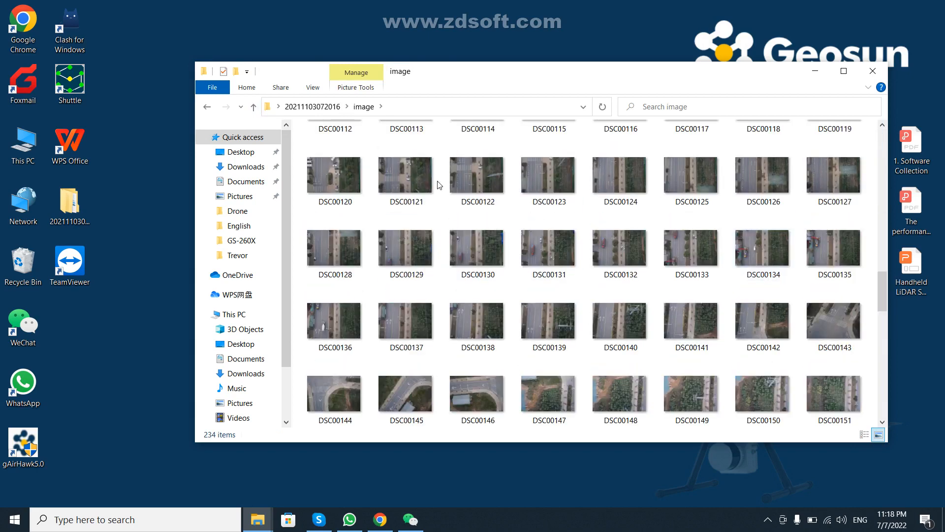
{"action": "left_click", "coordinate": [253, 108]}
{"action": "double_click", "coordinate": [331, 173]}
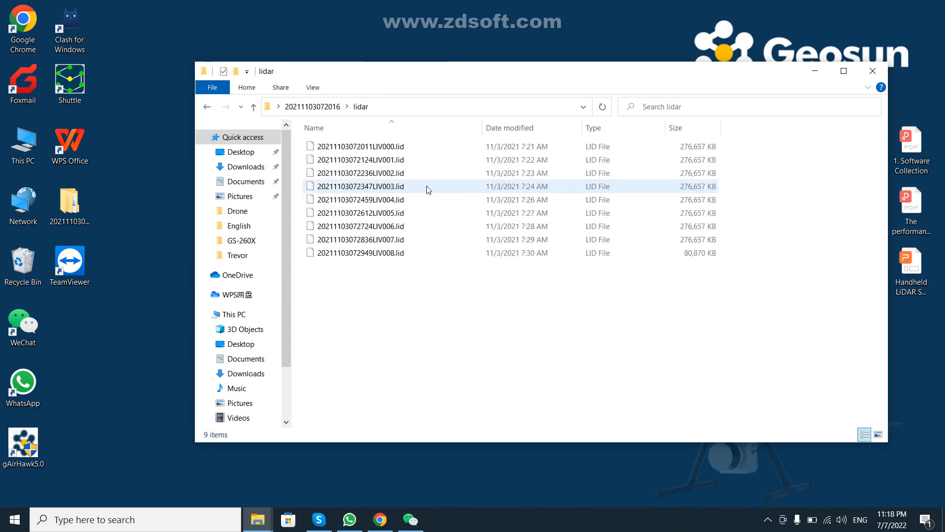
{"action": "left_click", "coordinate": [254, 109]}
{"action": "double_click", "coordinate": [331, 188]}
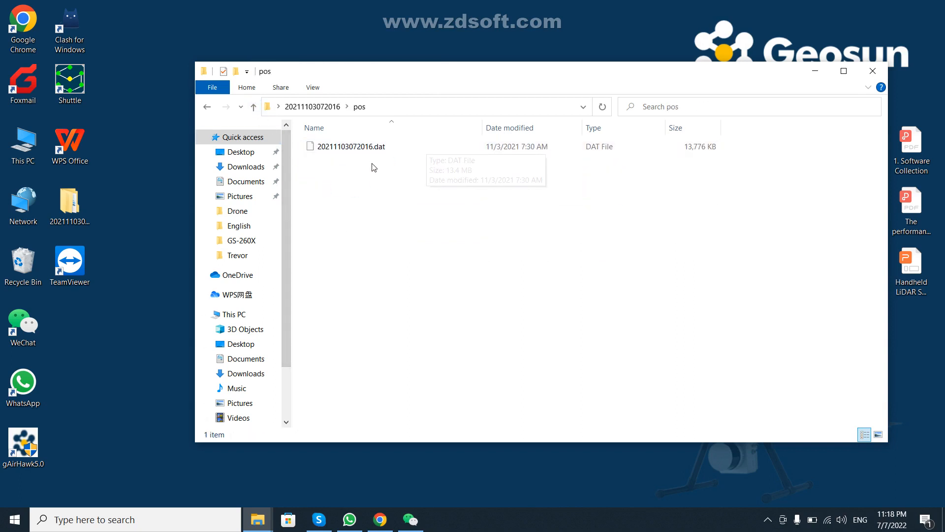
{"action": "left_click", "coordinate": [254, 107]}
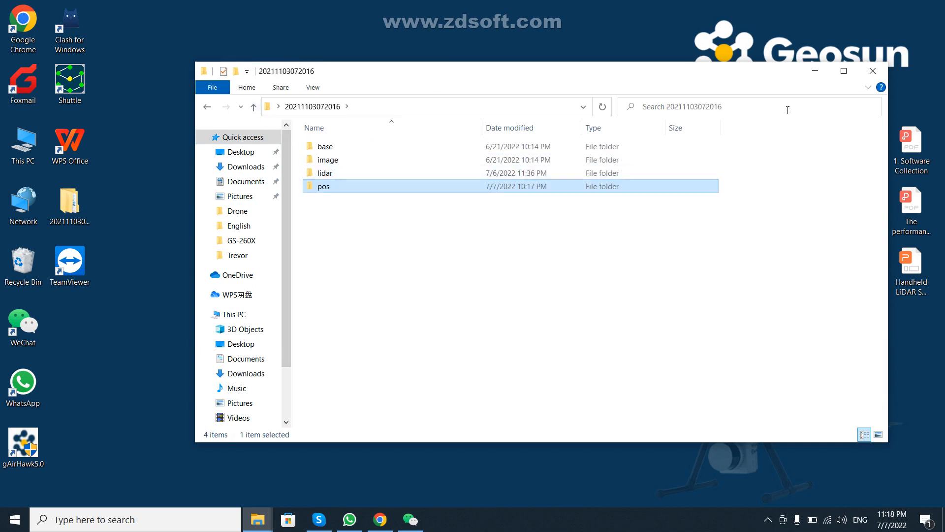
{"action": "left_click", "coordinate": [817, 74]}
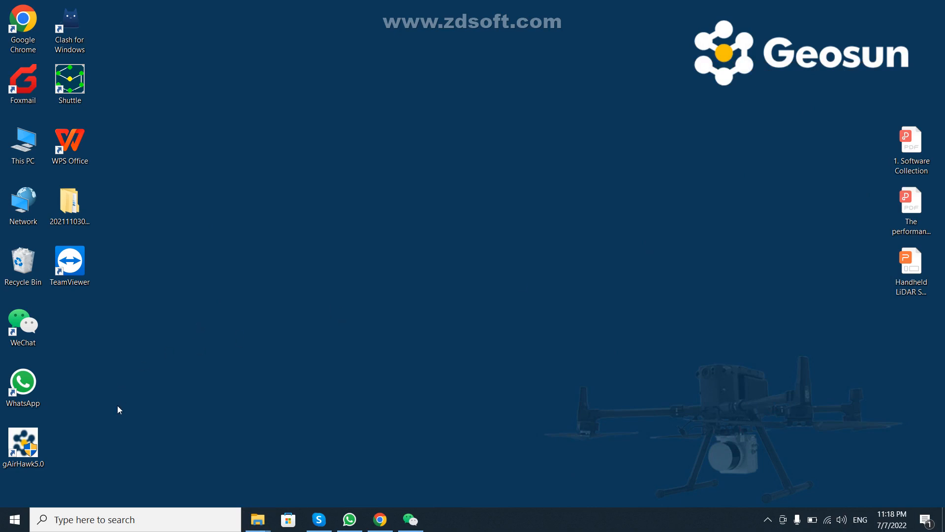
Launch gAirHawk5.0 and check its version information
{"action": "double_click", "coordinate": [27, 445]}
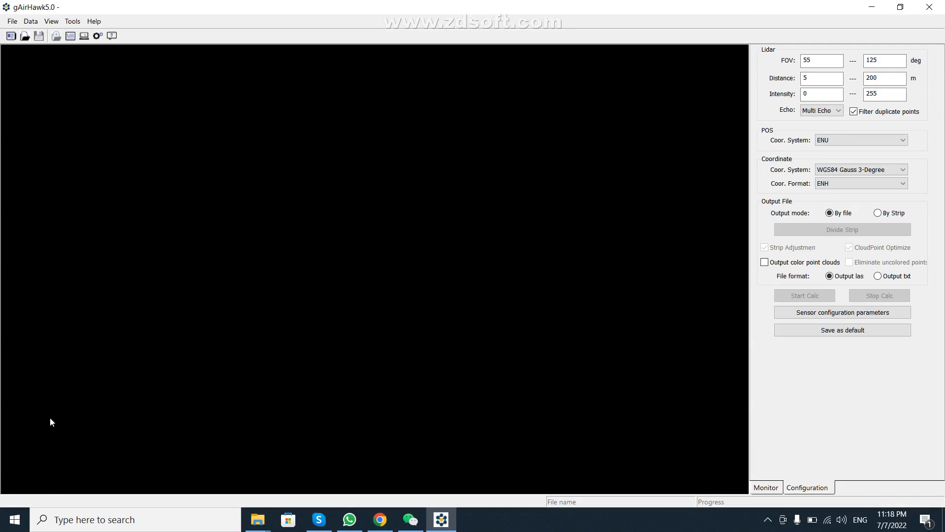
{"action": "left_click", "coordinate": [91, 22]}
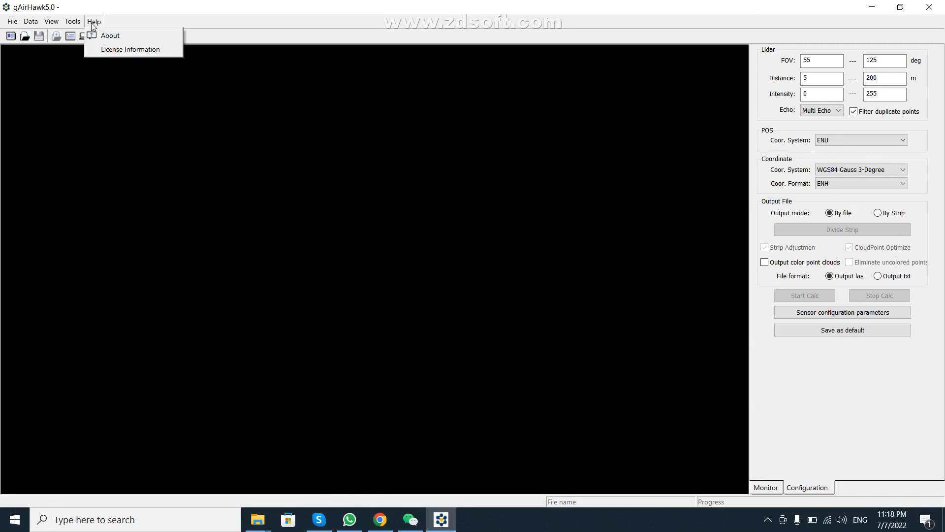
{"action": "left_click", "coordinate": [113, 38]}
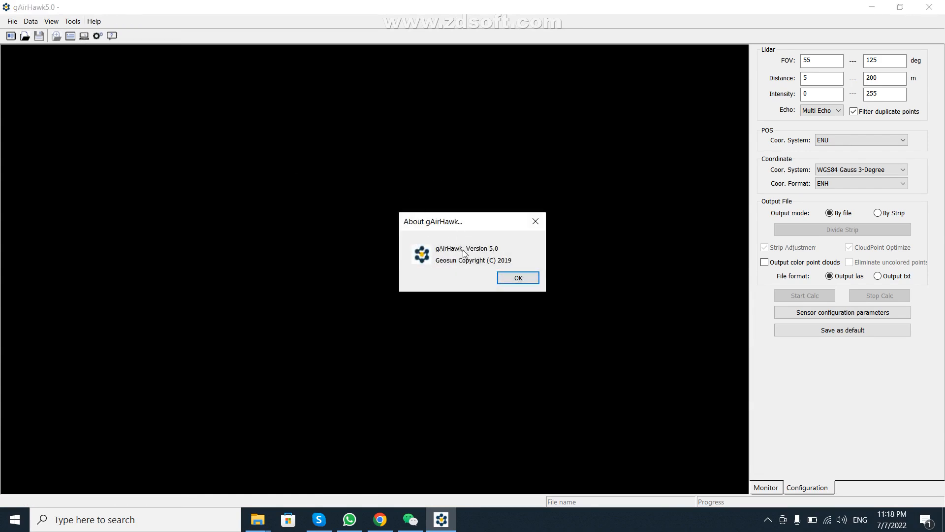
{"action": "left_click", "coordinate": [539, 221]}
Review the software's license information, including authorization mode, functions and time, and close it
{"action": "left_click", "coordinate": [96, 22]}
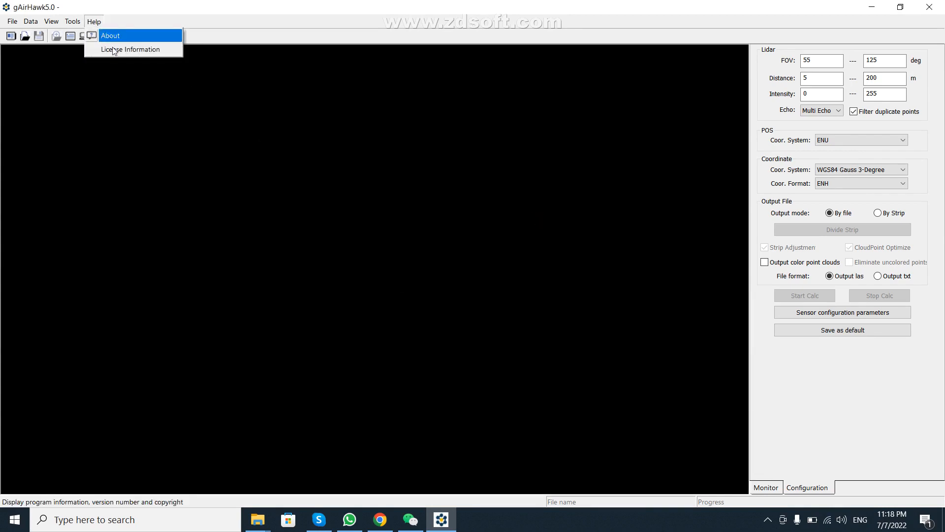
{"action": "left_click", "coordinate": [118, 51]}
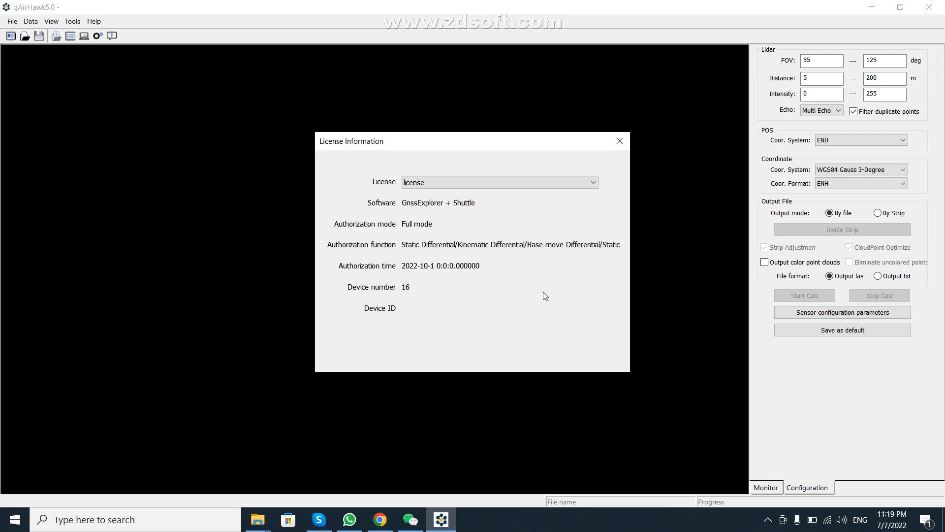
{"action": "left_click", "coordinate": [621, 143]}
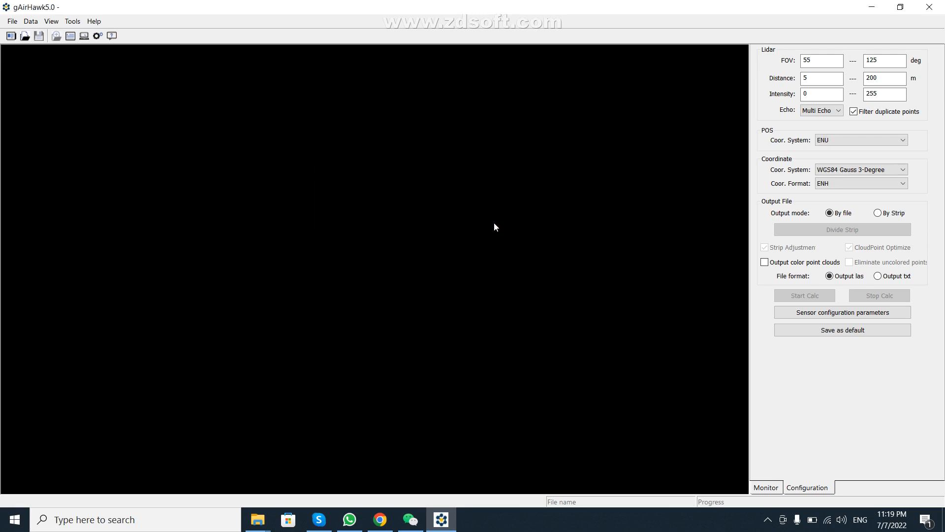
{"action": "left_click", "coordinate": [12, 21]}
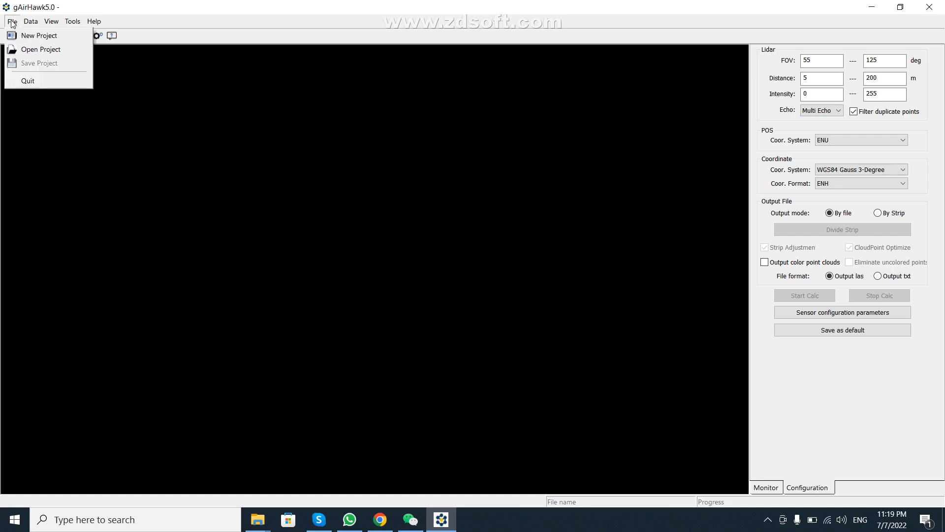
{"action": "left_click", "coordinate": [34, 40]}
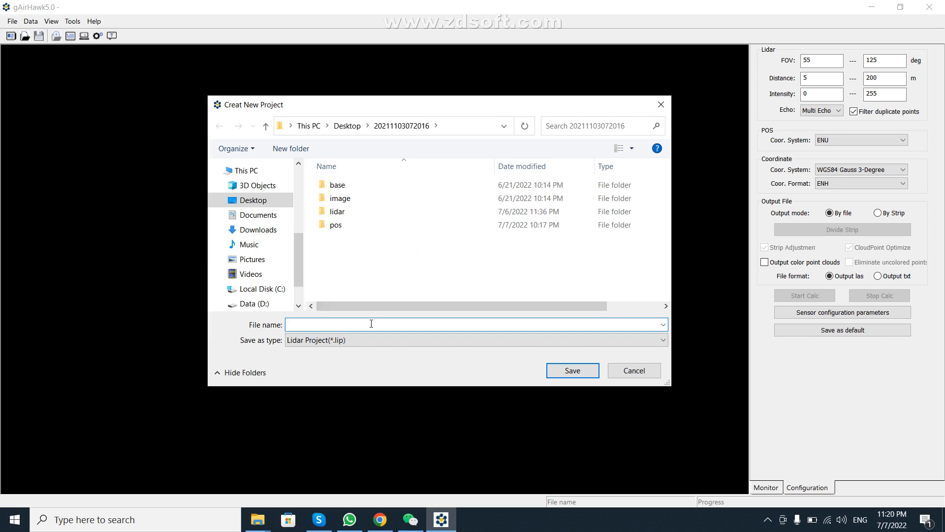
{"action": "type", "text": "t"}
{"action": "type", "text": "TEST"}
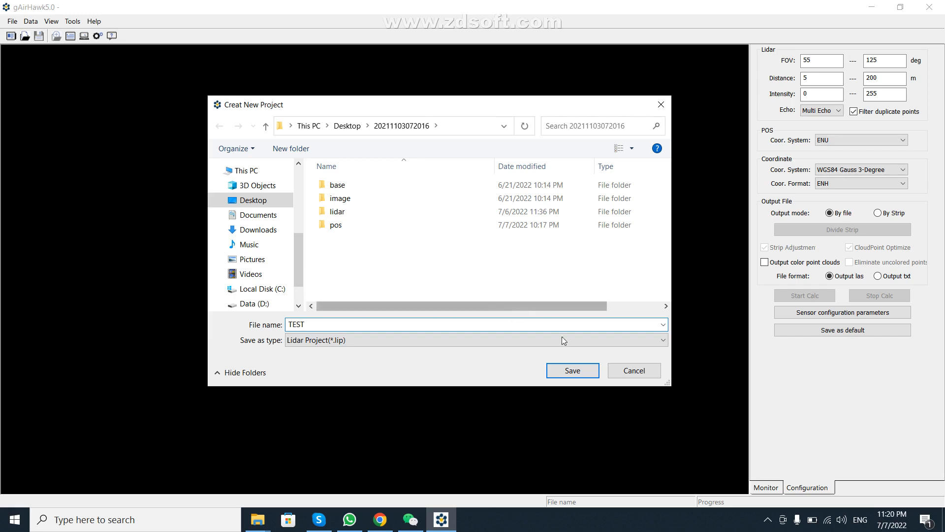
{"action": "left_click", "coordinate": [582, 371]}
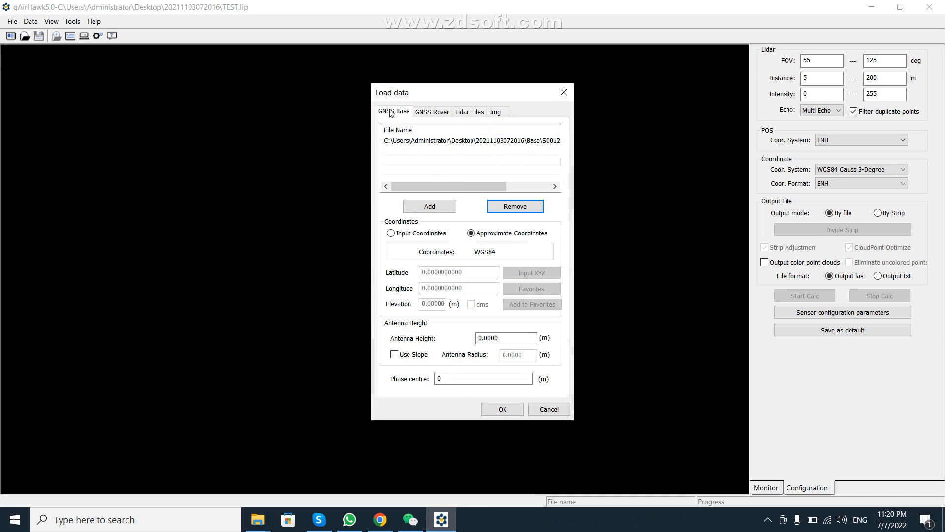
Review the rover, lidar and image data loaded into the TEST project, closing the data loading dialog without changes
{"action": "left_click", "coordinate": [431, 114]}
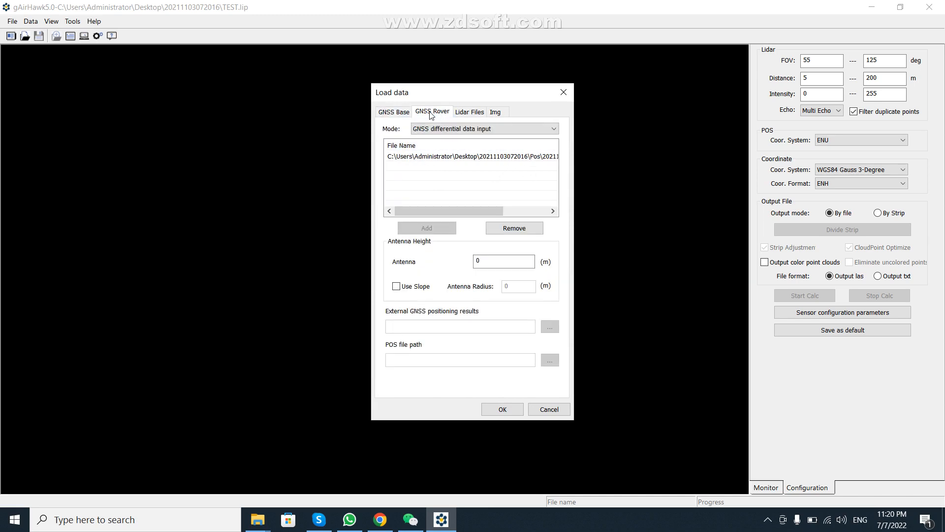
{"action": "left_click", "coordinate": [467, 114]}
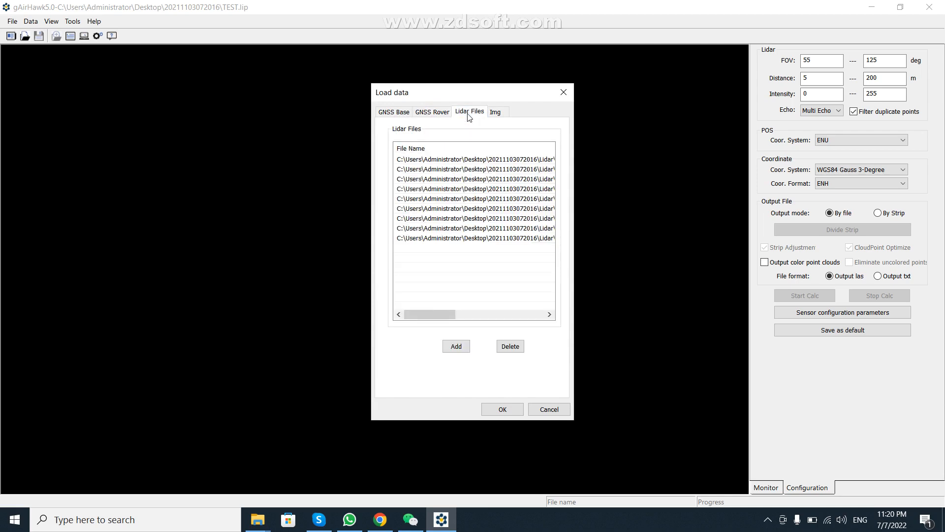
{"action": "left_click", "coordinate": [495, 114]}
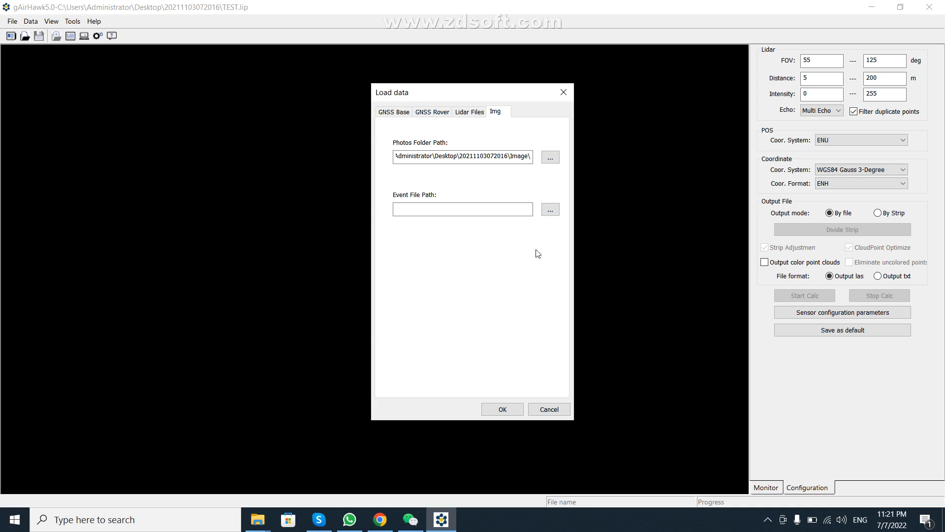
{"action": "left_click", "coordinate": [555, 411]}
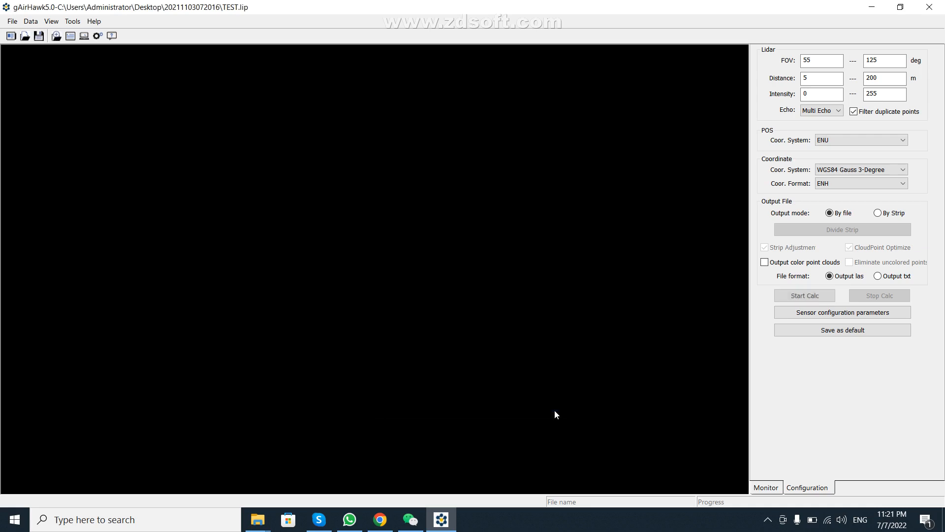
Create another Lidar project file named TEST directly on the desktop and acknowledge the manual import note
{"action": "left_click", "coordinate": [11, 22]}
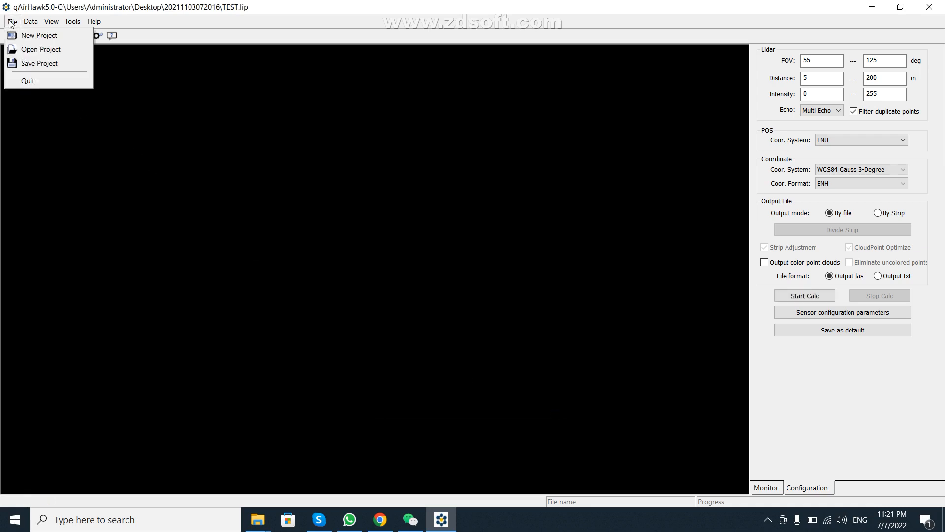
{"action": "left_click", "coordinate": [33, 37]}
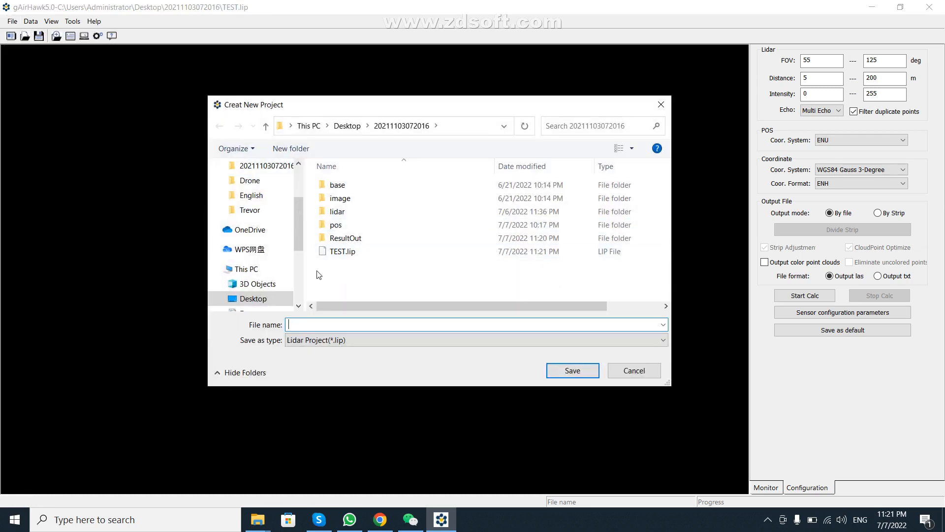
{"action": "left_click", "coordinate": [263, 301]}
{"action": "left_click", "coordinate": [391, 325]}
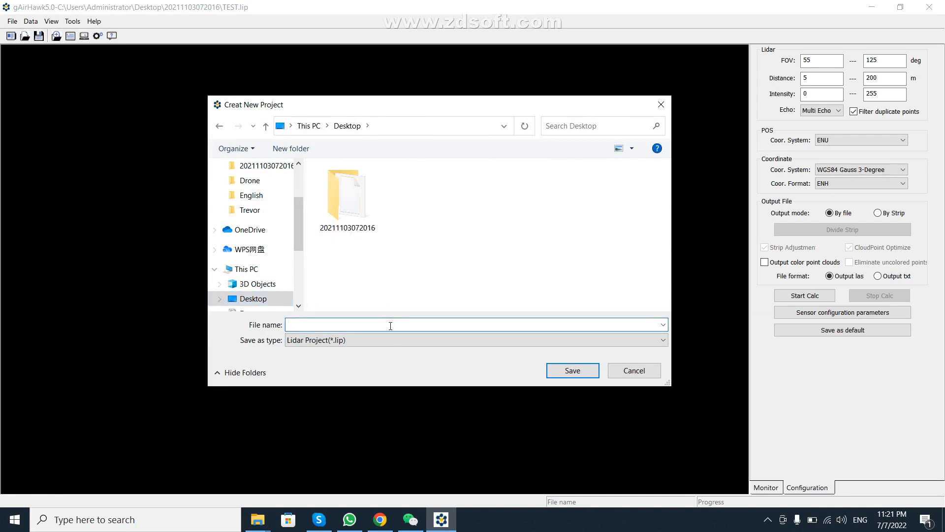
{"action": "type", "text": "TEST"}
{"action": "left_click", "coordinate": [572, 370]}
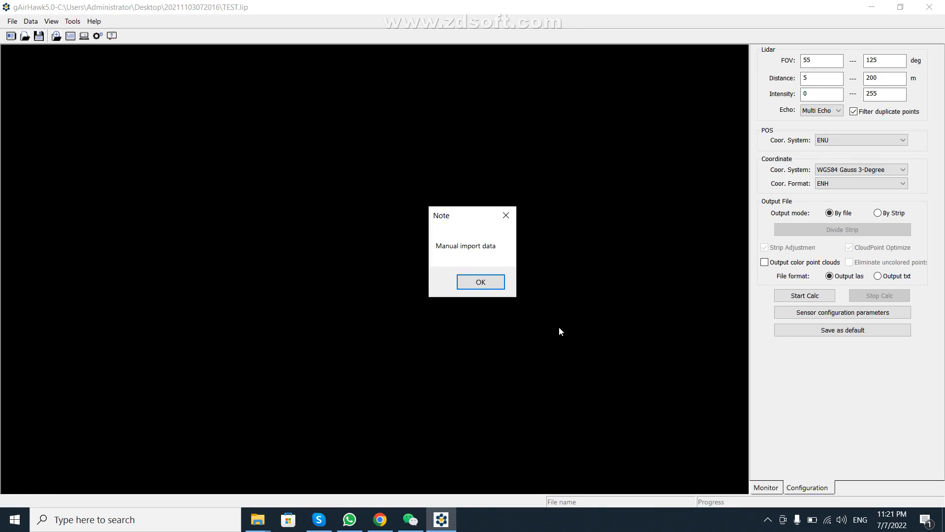
{"action": "left_click", "coordinate": [481, 282]}
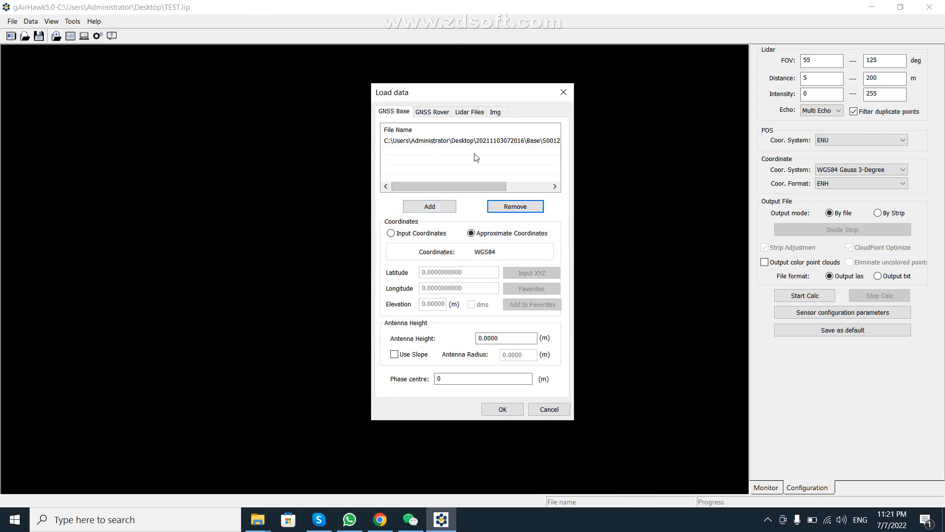
Check the rover and lidar file lists of the desktop project and dismiss the data loading dialog
{"action": "left_click", "coordinate": [433, 111]}
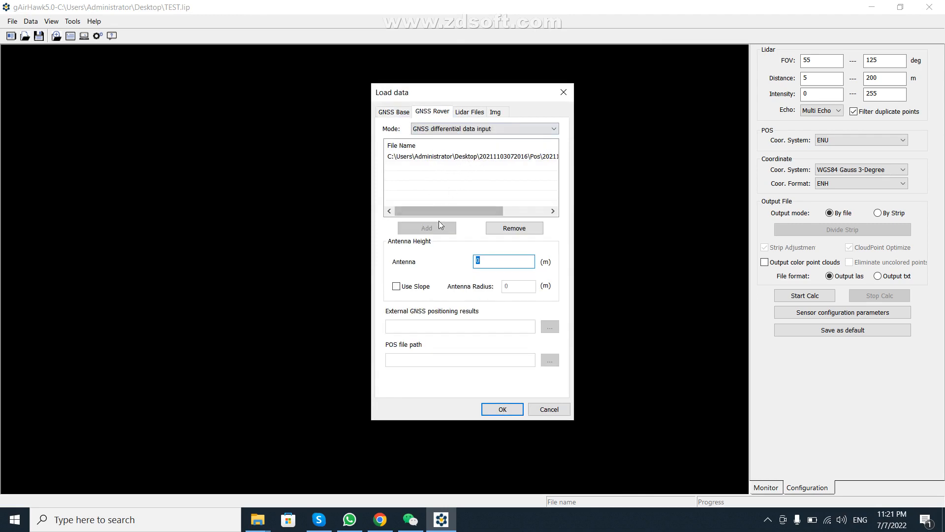
{"action": "left_click", "coordinate": [474, 113]}
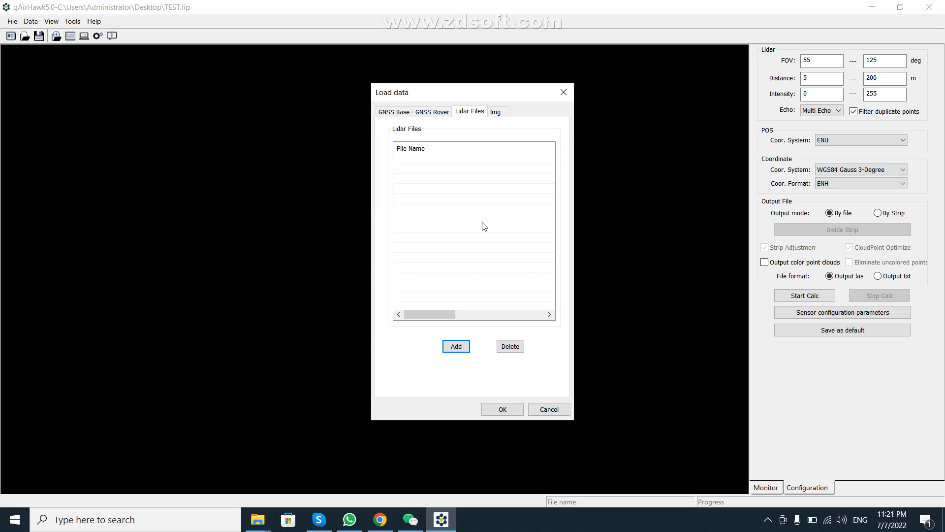
{"action": "left_click", "coordinate": [564, 410]}
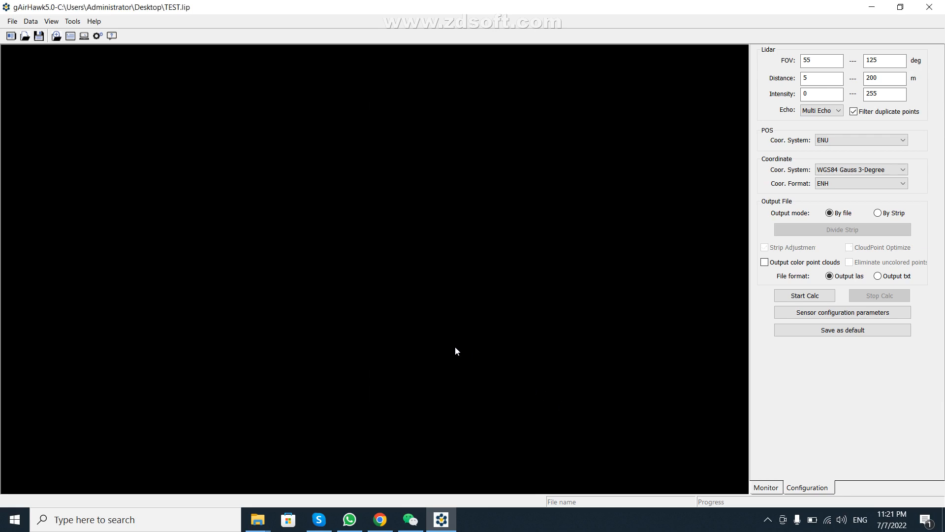
{"action": "left_click", "coordinate": [12, 21]}
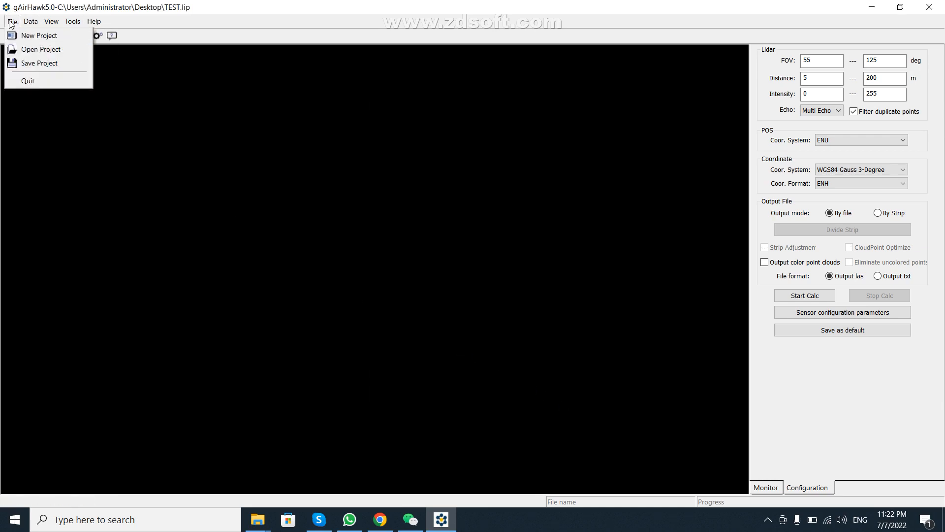
{"action": "left_click", "coordinate": [38, 49]}
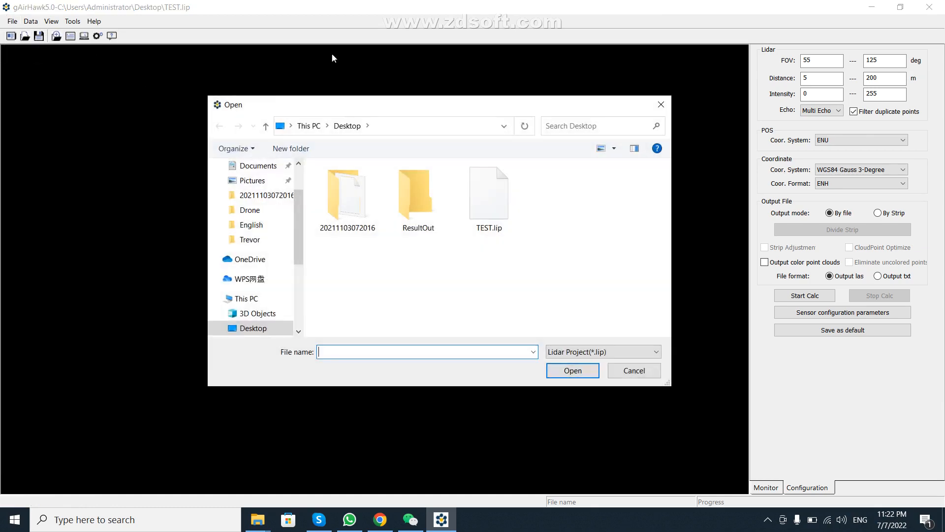
{"action": "double_click", "coordinate": [365, 206]}
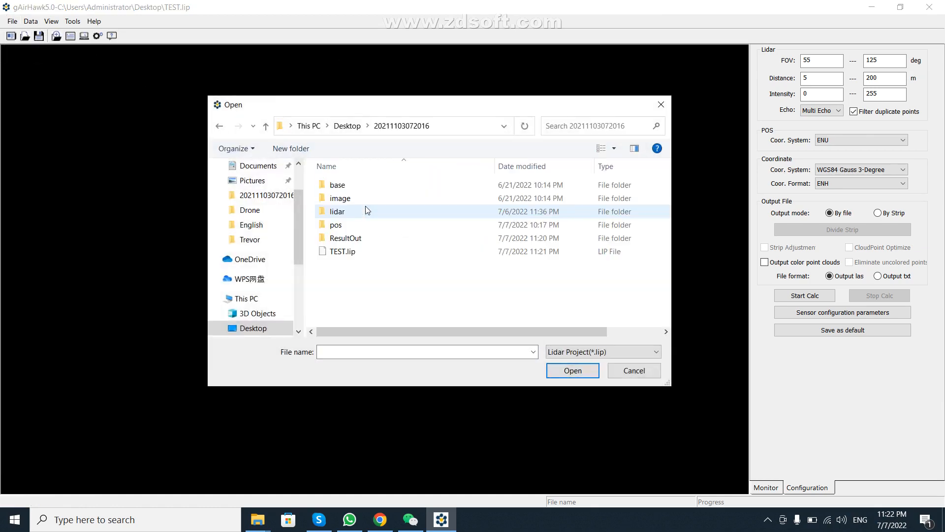
{"action": "left_click", "coordinate": [345, 252]}
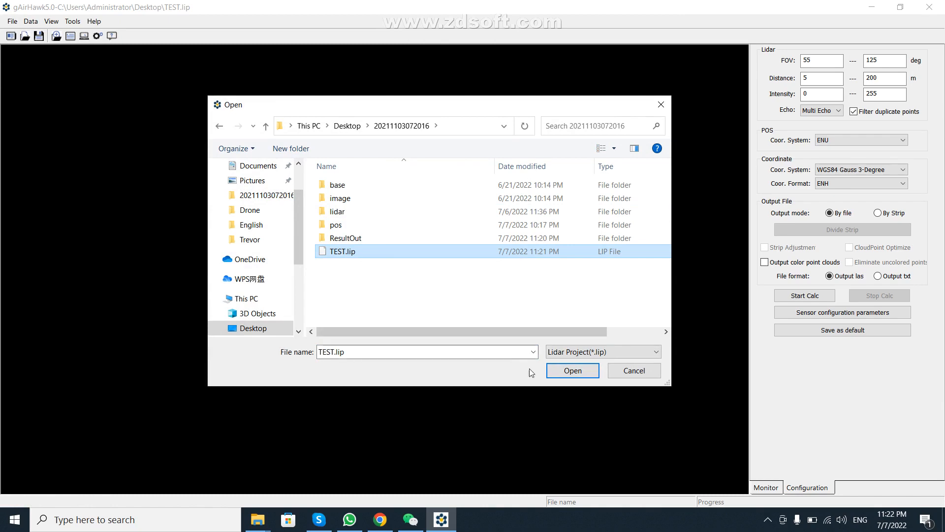
{"action": "left_click", "coordinate": [572, 371]}
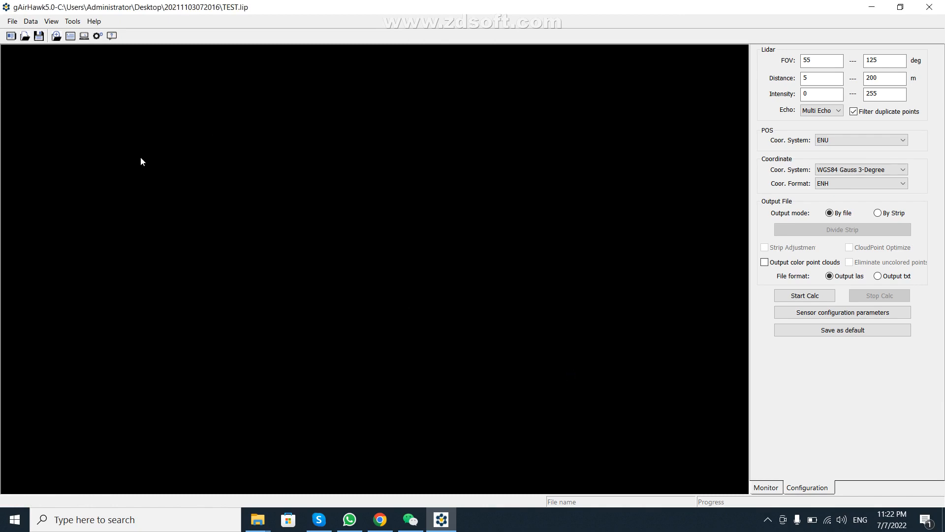
Load the project's data settings and review the base, rover, lidar and image file entries
{"action": "left_click", "coordinate": [30, 21]}
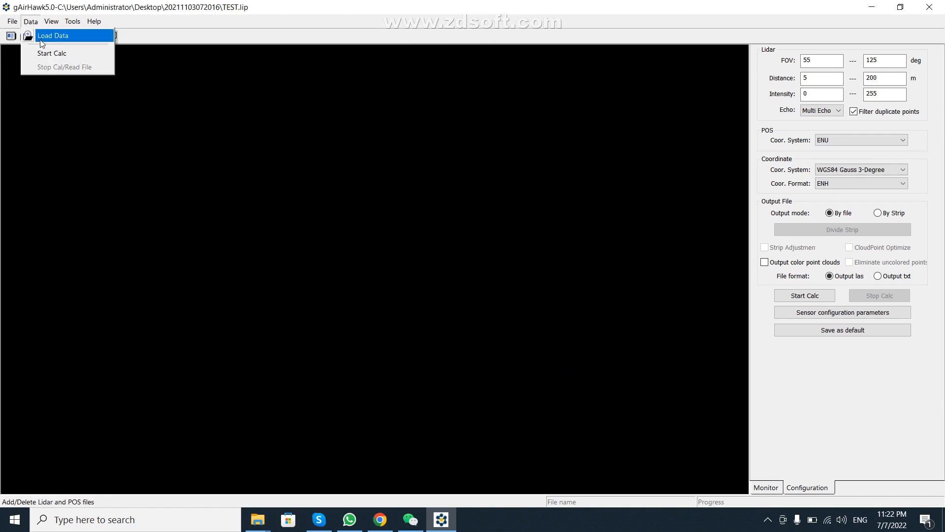
{"action": "left_click", "coordinate": [41, 43]}
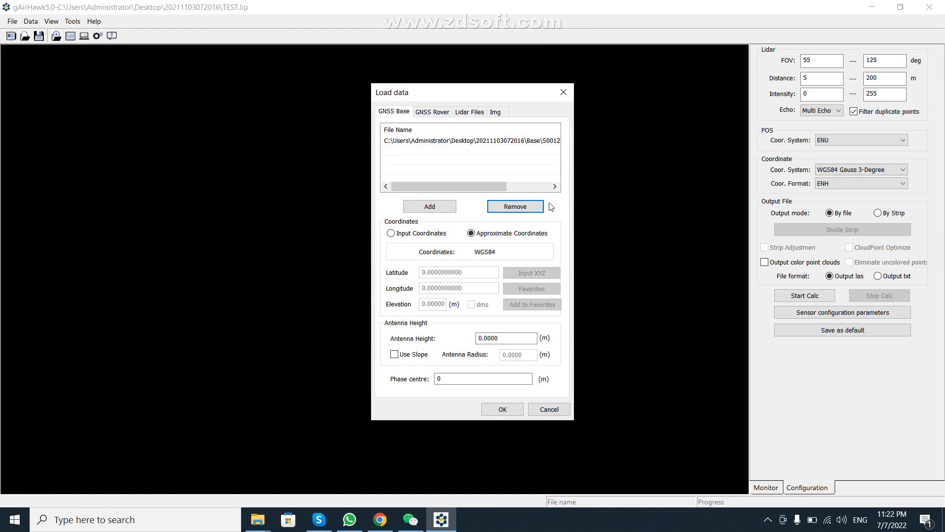
{"action": "left_click", "coordinate": [433, 112]}
{"action": "left_click", "coordinate": [475, 113]}
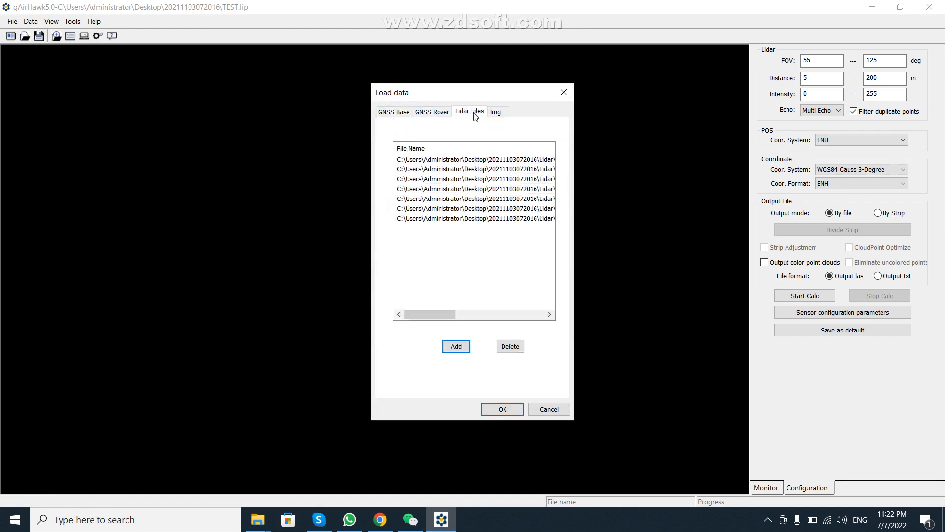
{"action": "left_click", "coordinate": [495, 113]}
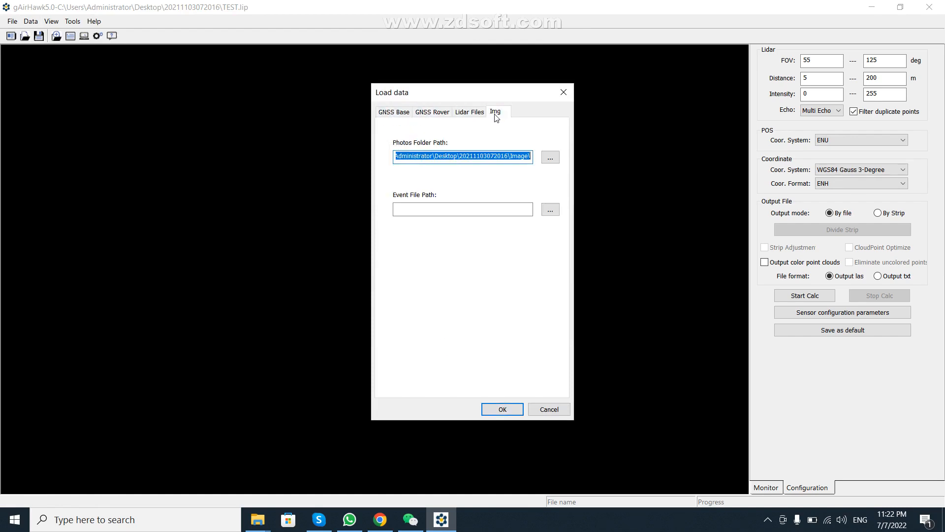
Switch the GNSS base station to Input Coordinates, leaving latitude and longitude unedited, and accept the data settings
{"action": "left_click", "coordinate": [400, 115]}
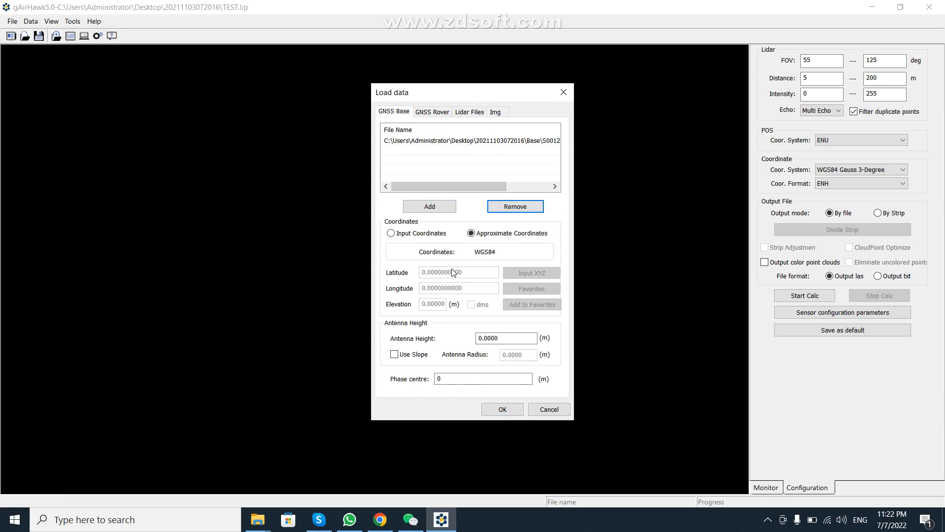
{"action": "left_click", "coordinate": [391, 234]}
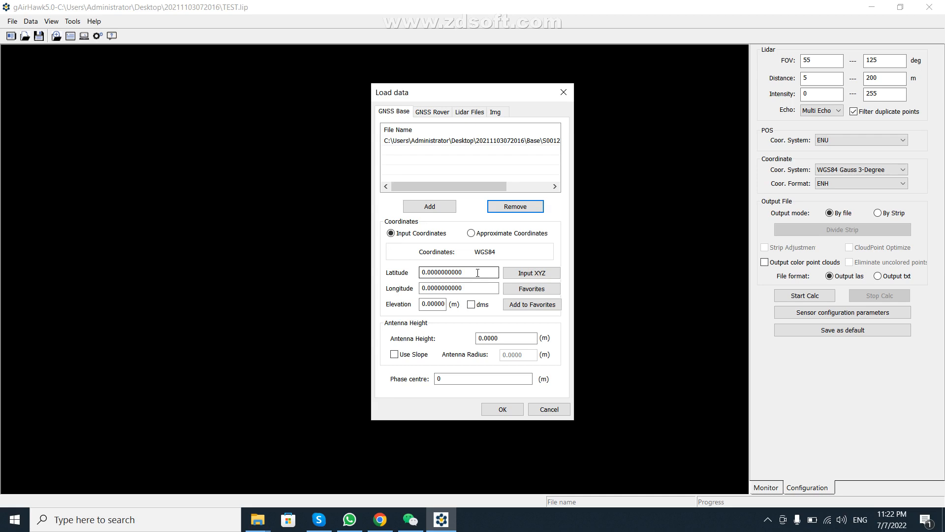
{"action": "left_click_drag", "start_coordinate": [478, 273], "coordinate": [418, 270]}
{"action": "left_click_drag", "start_coordinate": [470, 290], "coordinate": [412, 289]}
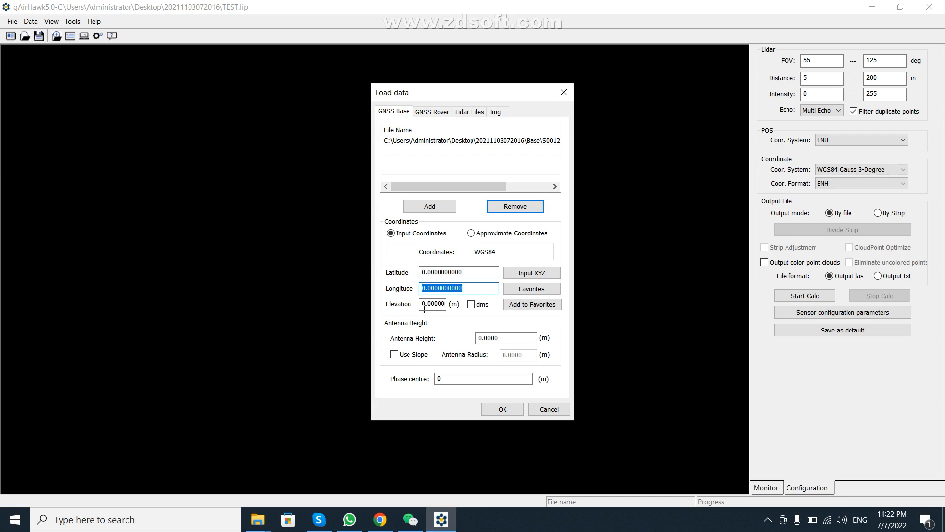
{"action": "left_click", "coordinate": [501, 411]}
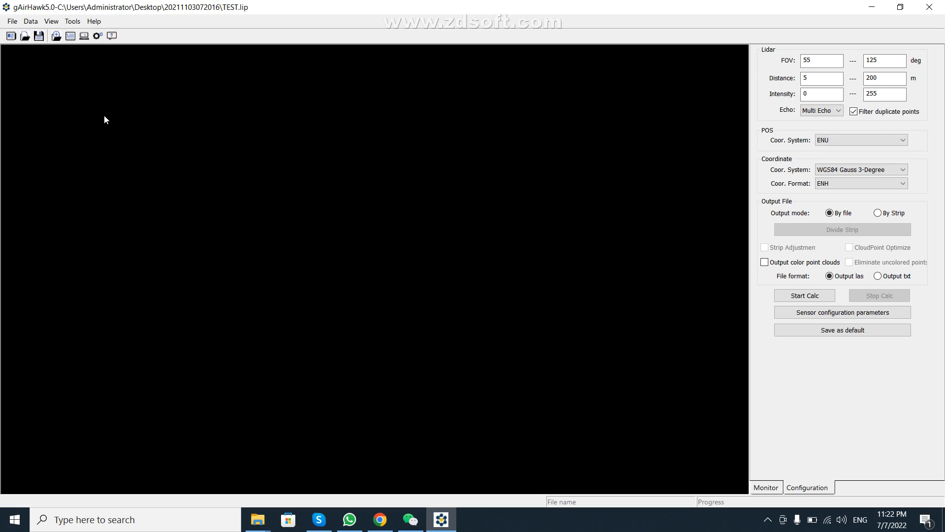
Set the GNSS base station in the project's data settings to Approximate Coordinates and accept
{"action": "left_click", "coordinate": [30, 21]}
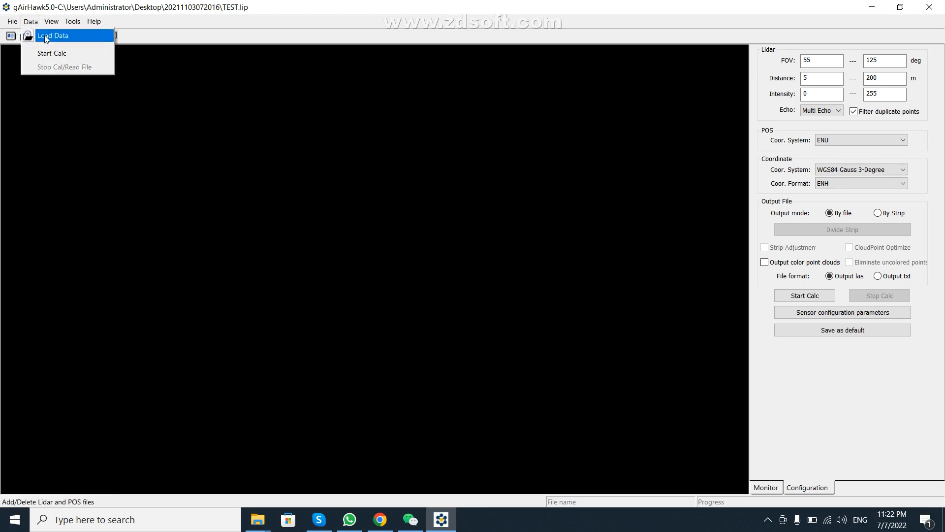
{"action": "left_click", "coordinate": [44, 37]}
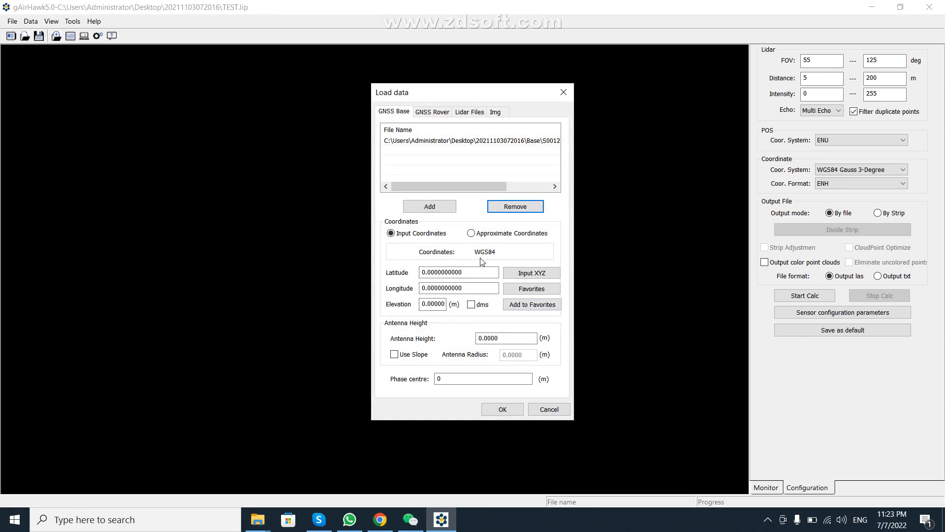
{"action": "left_click", "coordinate": [472, 234]}
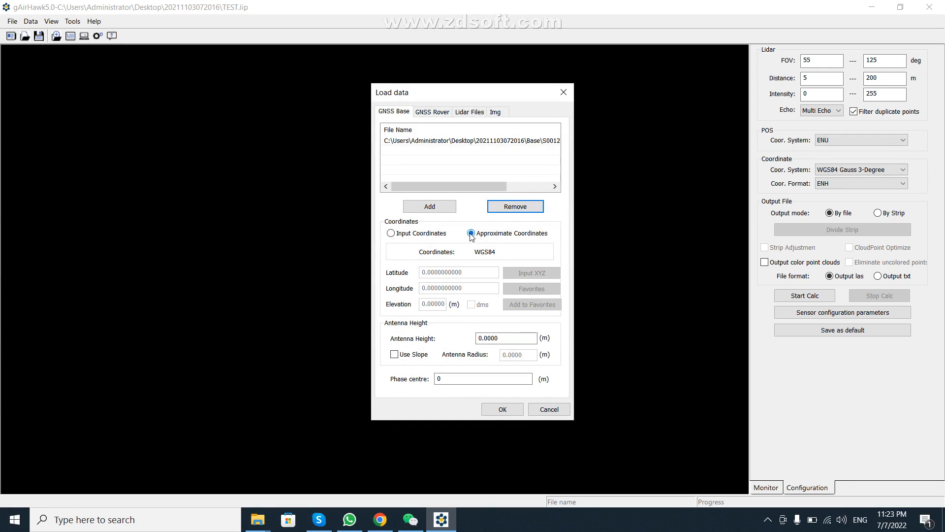
{"action": "left_click", "coordinate": [503, 409]}
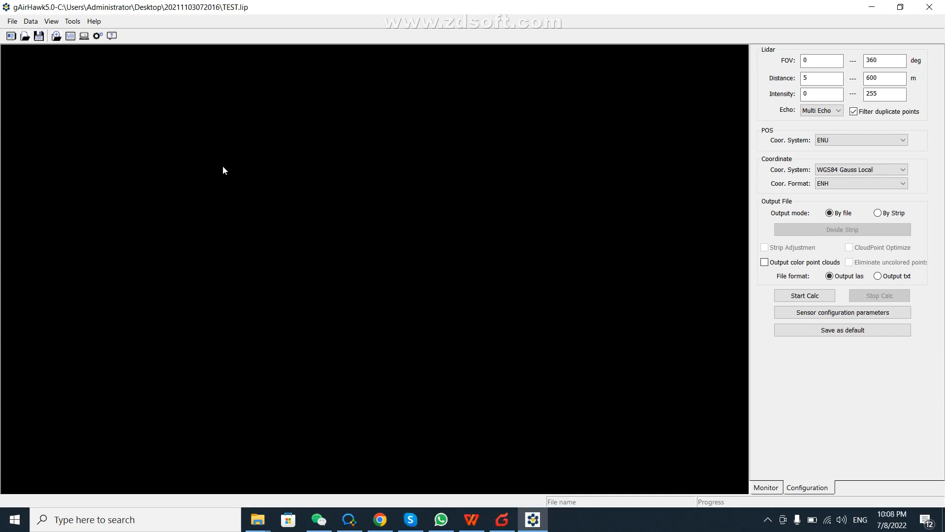
Create a coordinate system named WGS 84 in the coordinate system conversion tool and close the tool
{"action": "left_click", "coordinate": [73, 22]}
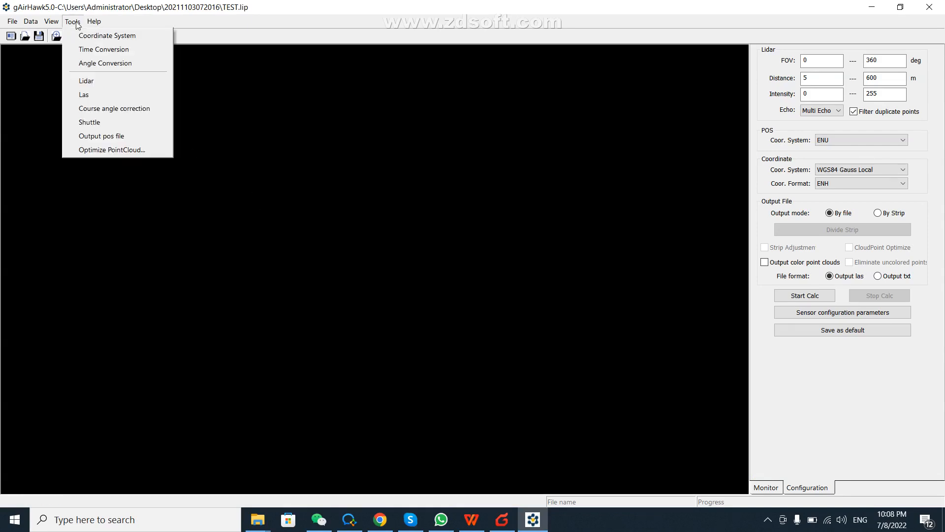
{"action": "left_click", "coordinate": [101, 35]}
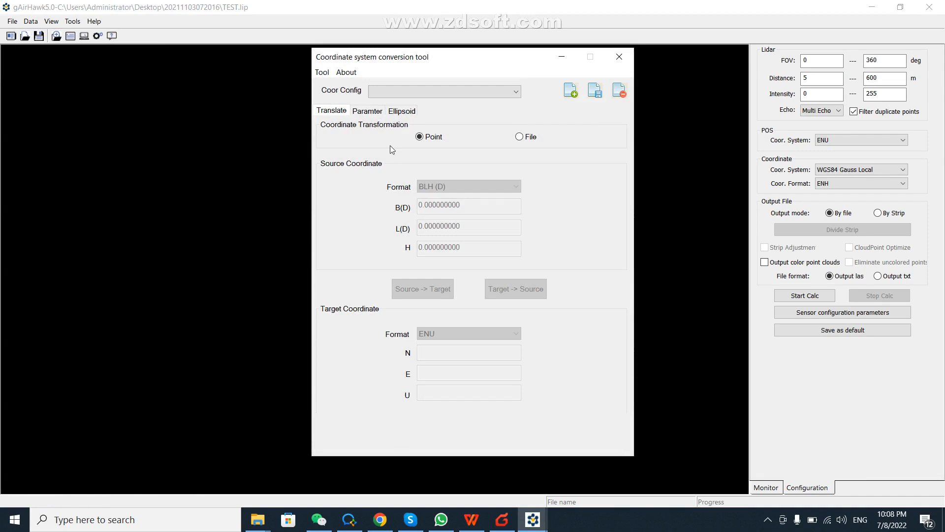
{"action": "left_click", "coordinate": [402, 111]}
{"action": "left_click", "coordinate": [514, 94]}
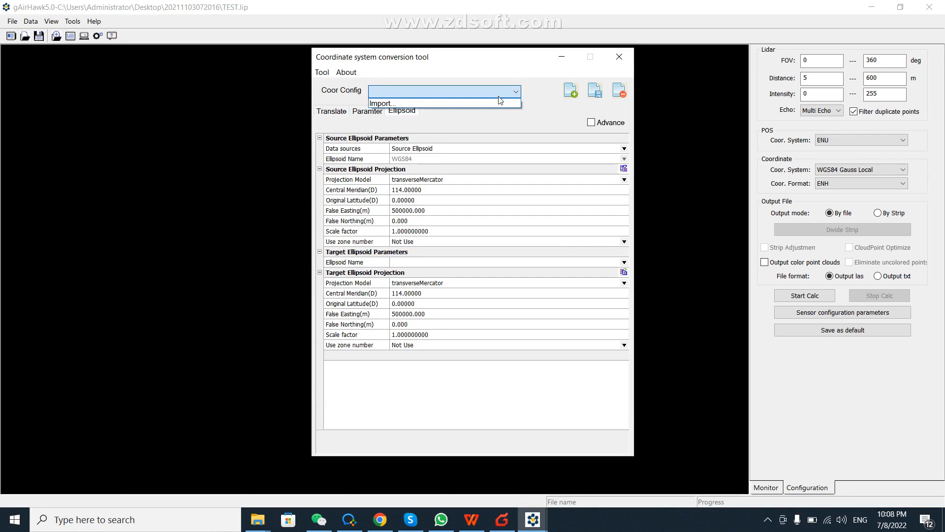
{"action": "left_click", "coordinate": [571, 93]}
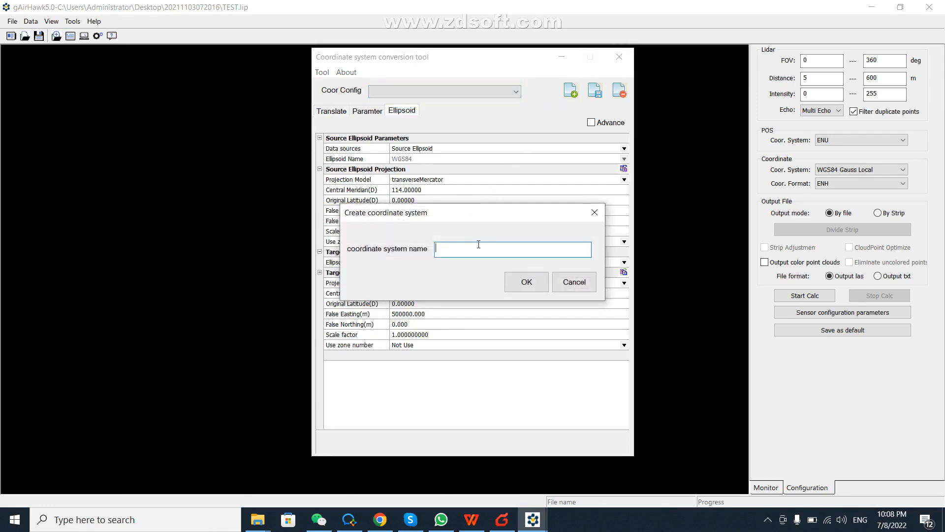
{"action": "type", "text": "WGS"}
{"action": "type", "text": "84"}
{"action": "left_click", "coordinate": [526, 282]}
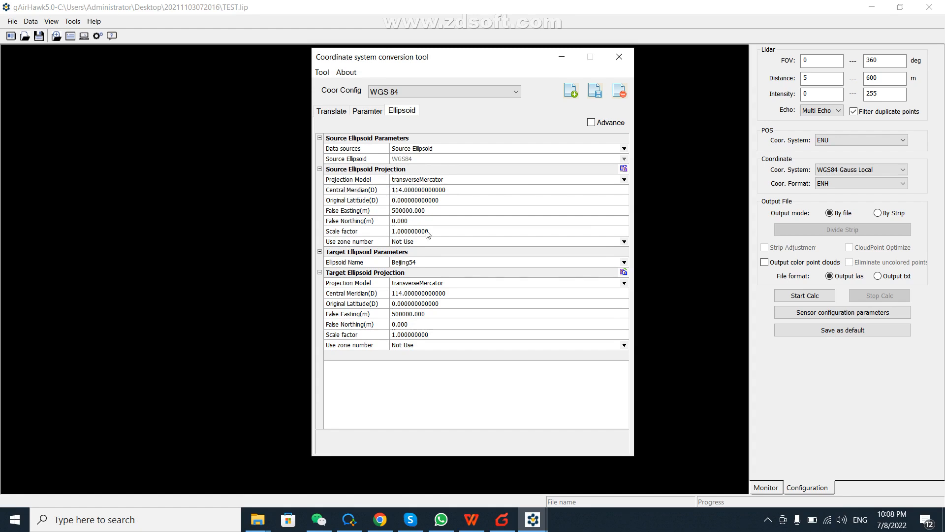
{"action": "left_click", "coordinate": [619, 58]}
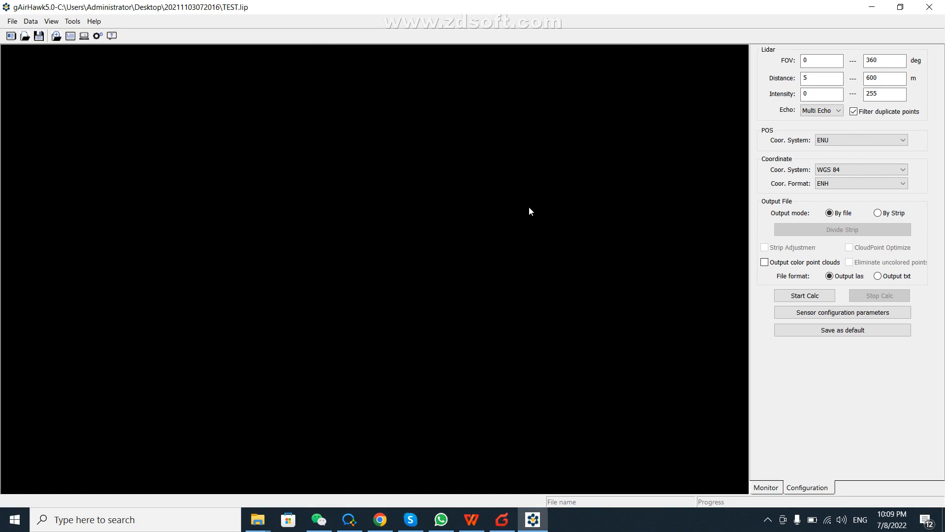
Try the WGS84 Gauss 6-Degree, WGS84 Gauss 3-Degree and WGS84 UTM options for the point cloud coordinate system
{"action": "left_click", "coordinate": [900, 171]}
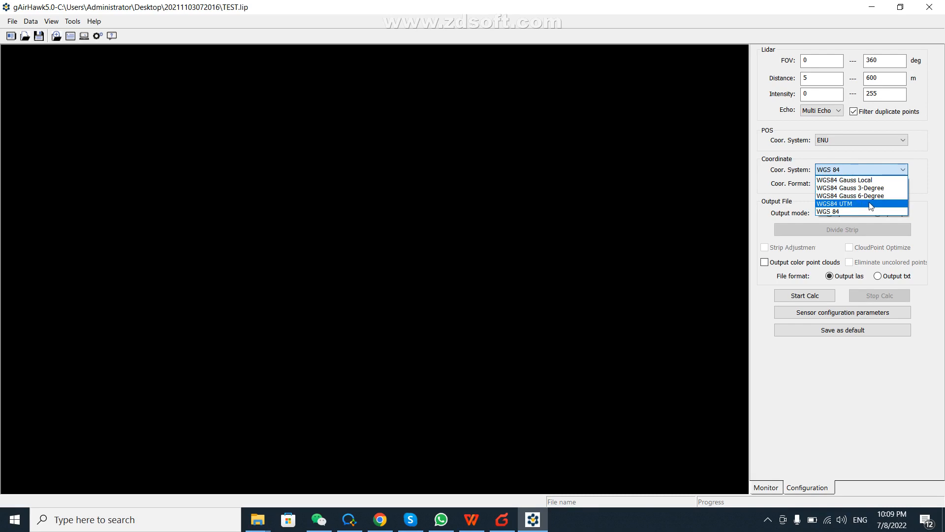
{"action": "left_click", "coordinate": [870, 195]}
{"action": "left_click", "coordinate": [886, 169]}
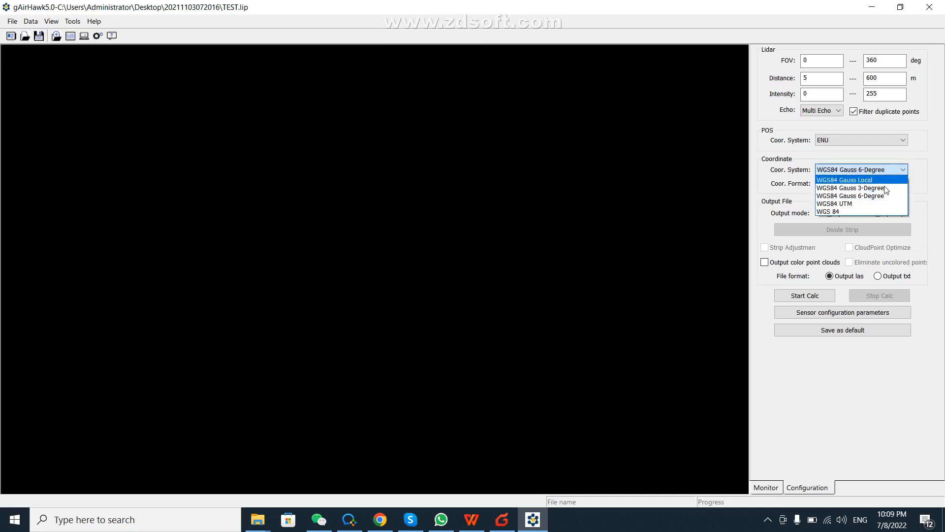
{"action": "left_click", "coordinate": [860, 203]}
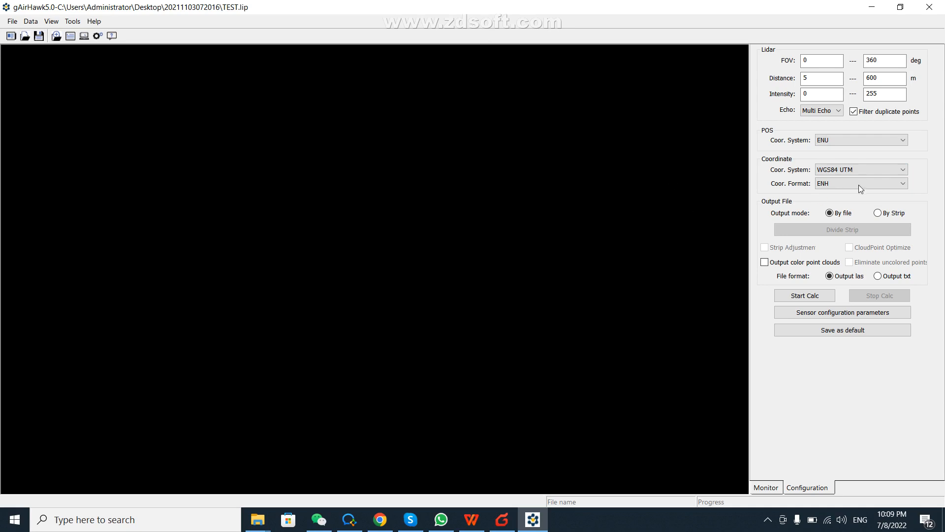
{"action": "left_click", "coordinate": [867, 170]}
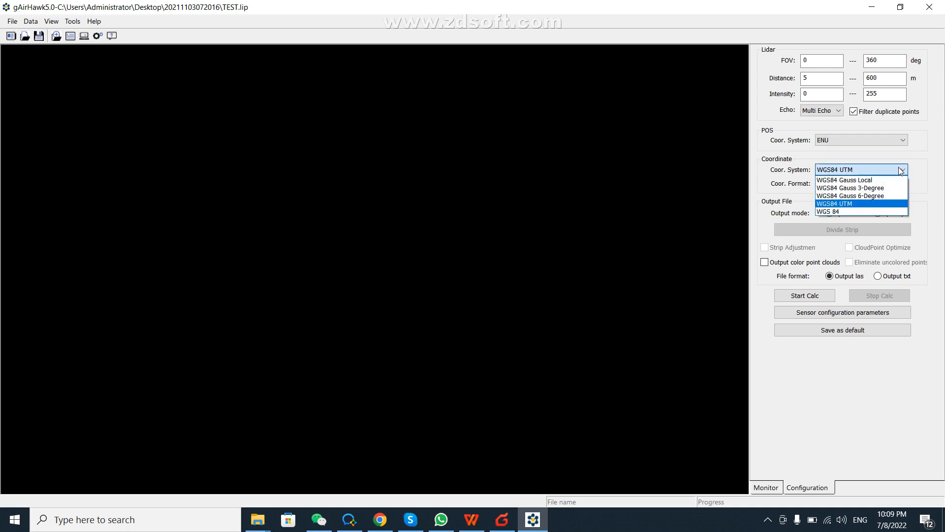
{"action": "left_click", "coordinate": [871, 188]}
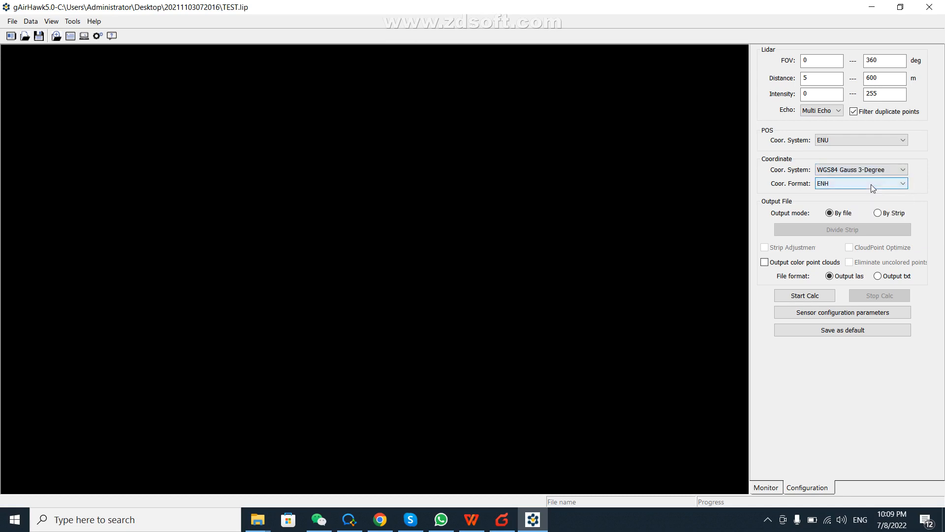
{"action": "left_click", "coordinate": [902, 172]}
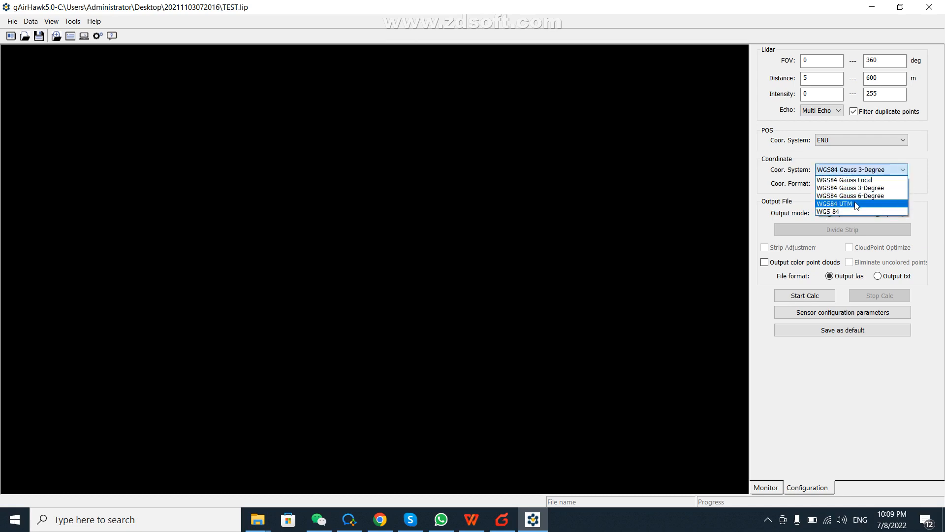
{"action": "left_click", "coordinate": [858, 205]}
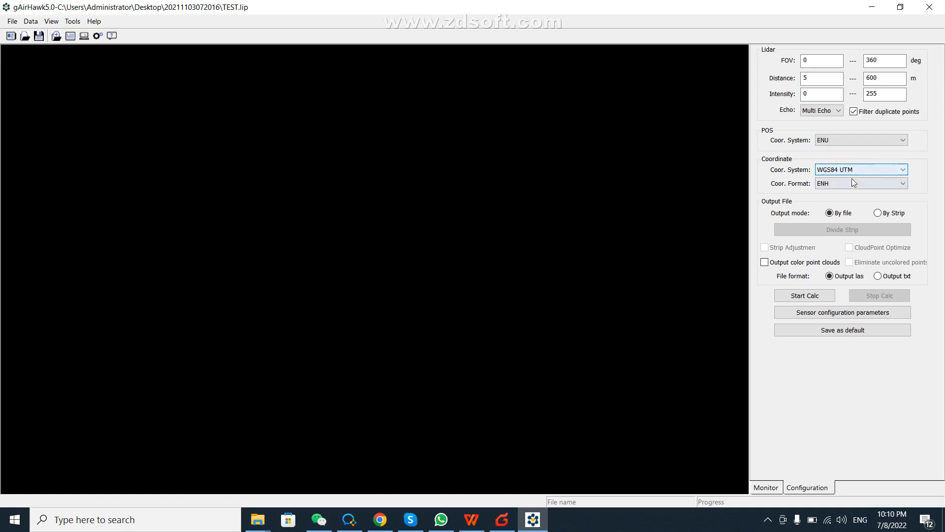
Set the point cloud coordinate system to WGS84 Gauss 3-Degree, keeping the other listed systems unselected
{"action": "left_click", "coordinate": [892, 169]}
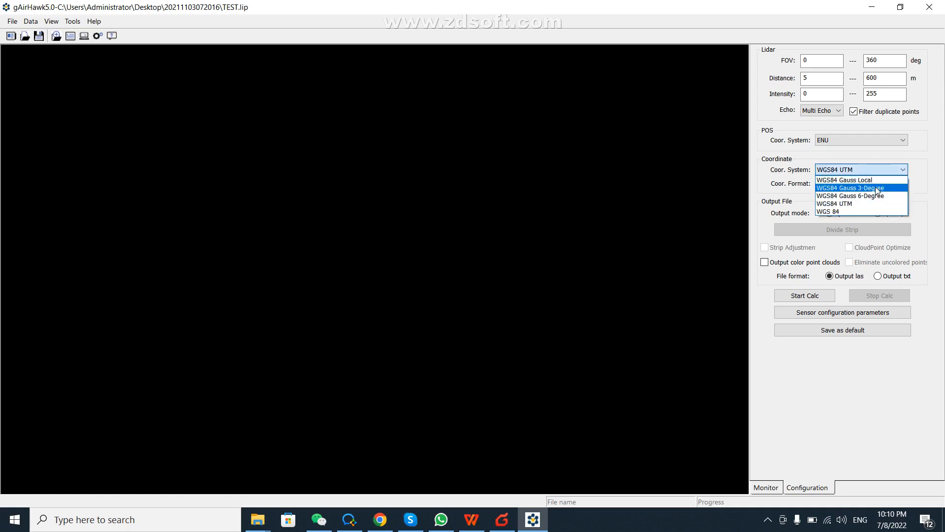
{"action": "left_click", "coordinate": [880, 188]}
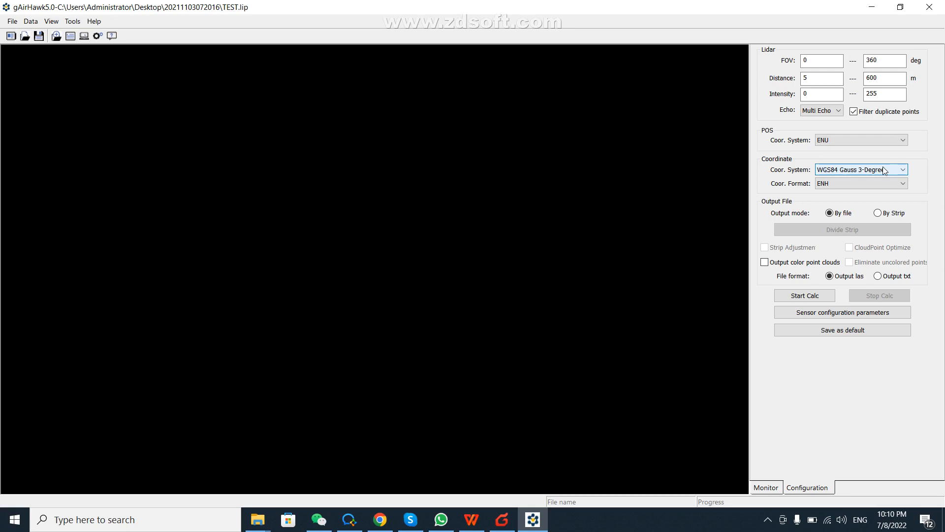
{"action": "left_click", "coordinate": [899, 170]}
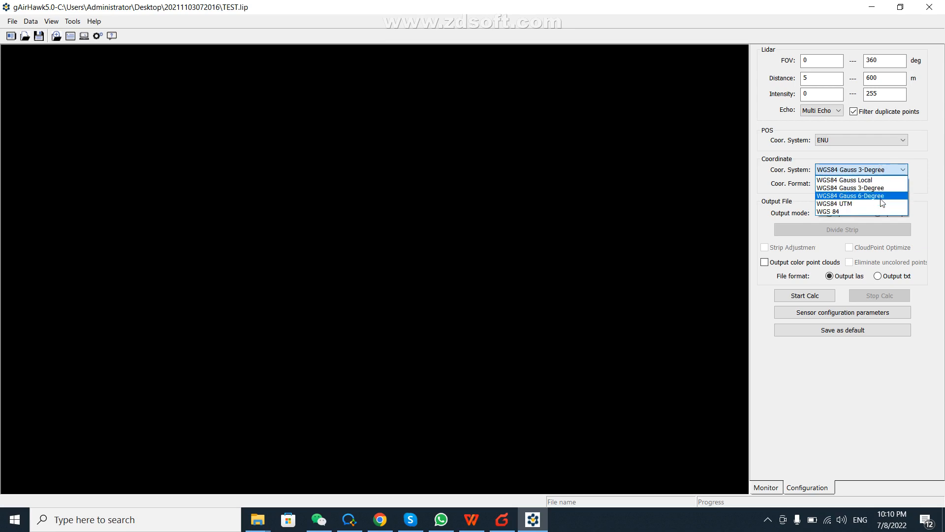
{"action": "left_click", "coordinate": [923, 177]}
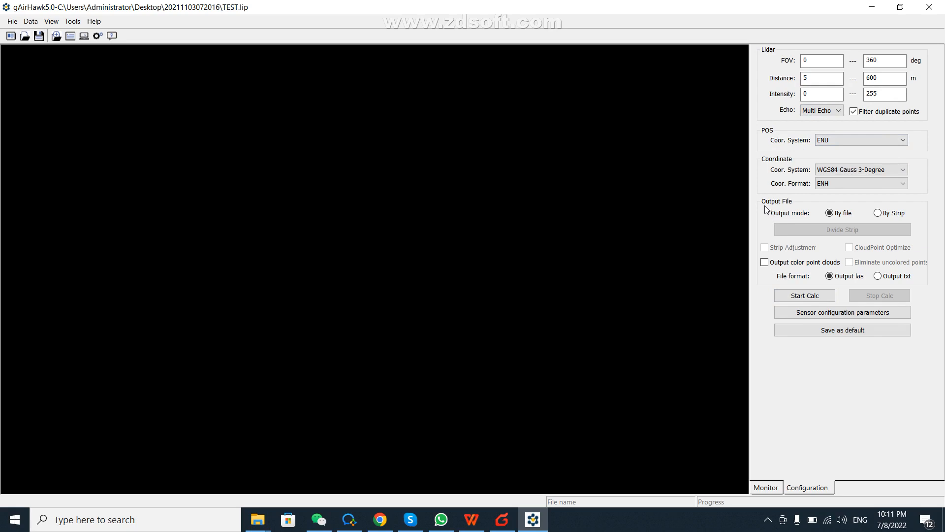
Set the lidar field of view range to 45 to 135 degrees
{"action": "left_click", "coordinate": [819, 63]}
{"action": "type", "text": "55"}
{"action": "left_click", "coordinate": [881, 58]}
{"action": "key", "text": "BackSpace"}
{"action": "key", "text": "BackSpace"}
{"action": "key", "text": "BackSpace"}
{"action": "type", "text": "5"}
{"action": "left_click", "coordinate": [826, 63]}
{"action": "key", "text": "BackSpace"}
{"action": "key", "text": "BackSpace"}
{"action": "type", "text": "4"}
{"action": "left_click", "coordinate": [872, 60]}
{"action": "key", "text": "BackSpace"}
{"action": "type", "text": "3"}
{"action": "left_click", "coordinate": [902, 59]}
Limit the lidar distance range to a maximum of 200 m
{"action": "left_click", "coordinate": [825, 78]}
{"action": "left_click", "coordinate": [871, 79]}
{"action": "key", "text": "BackSpace"}
{"action": "type", "text": "2"}
Review the intensity, echo and POS coordinate system options, and switch duplicate point filtering off and back on
{"action": "left_click", "coordinate": [818, 95]}
{"action": "left_click", "coordinate": [838, 112]}
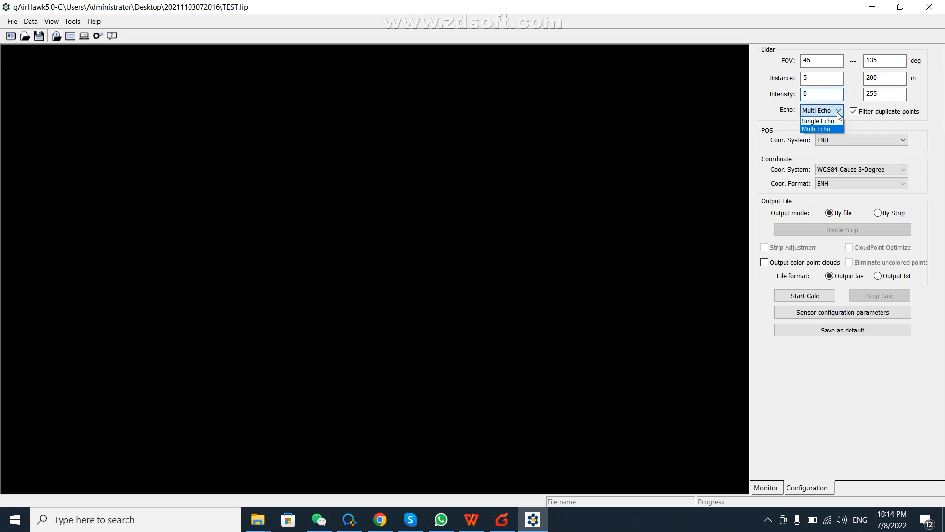
{"action": "left_click", "coordinate": [862, 119]}
{"action": "left_click", "coordinate": [855, 114]}
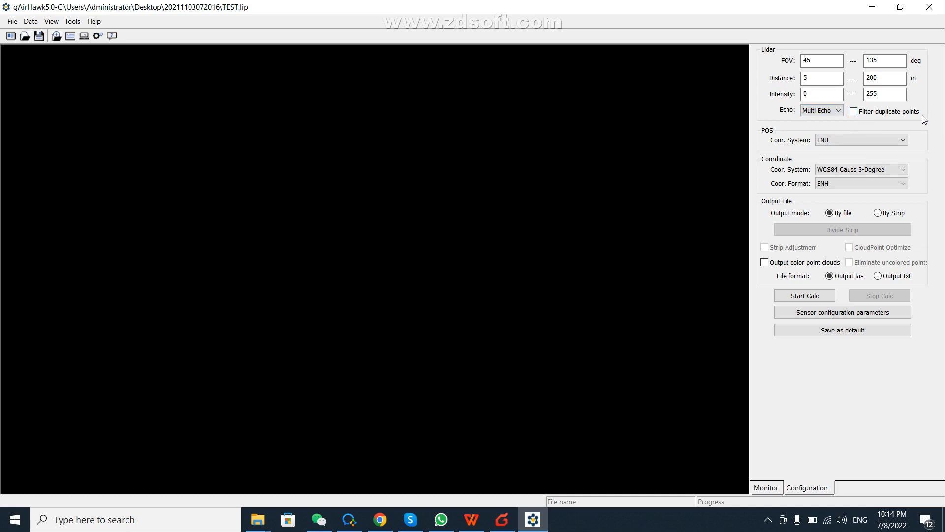
{"action": "left_click", "coordinate": [854, 111]}
{"action": "left_click", "coordinate": [903, 141]}
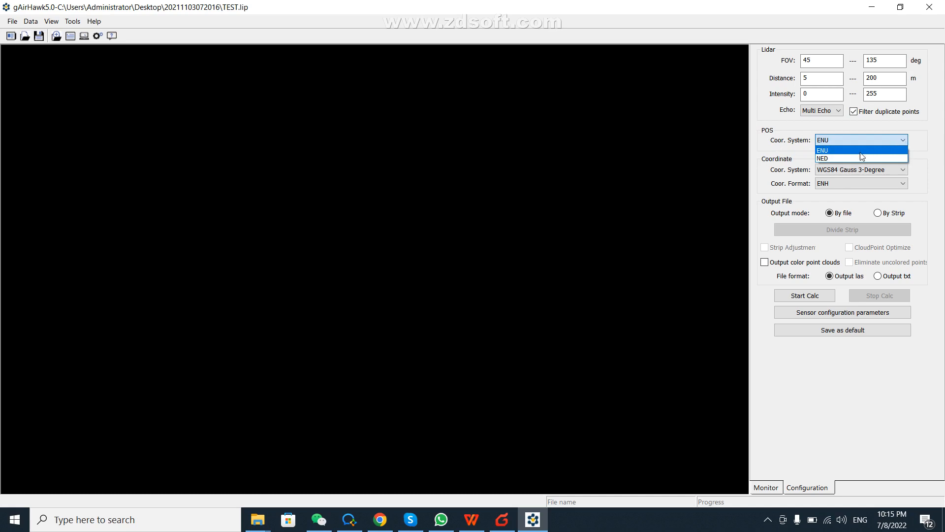
{"action": "left_click", "coordinate": [881, 141]}
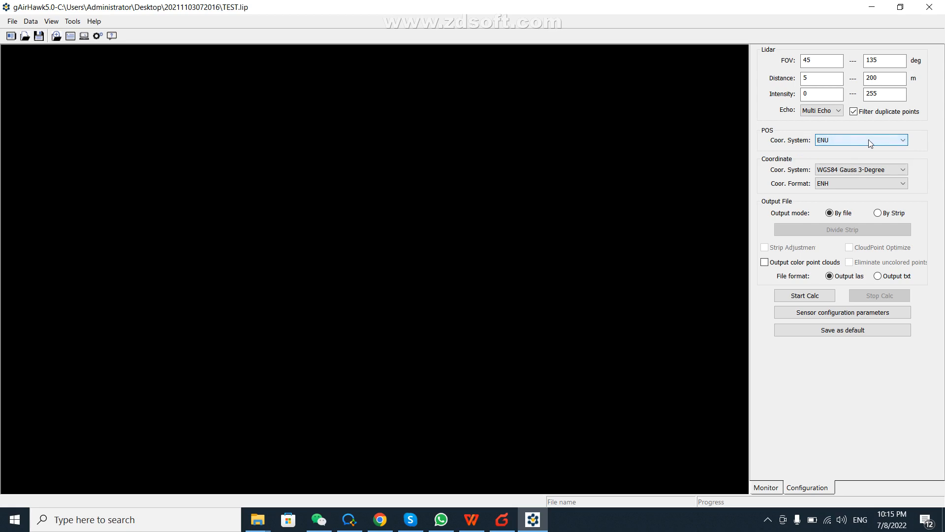
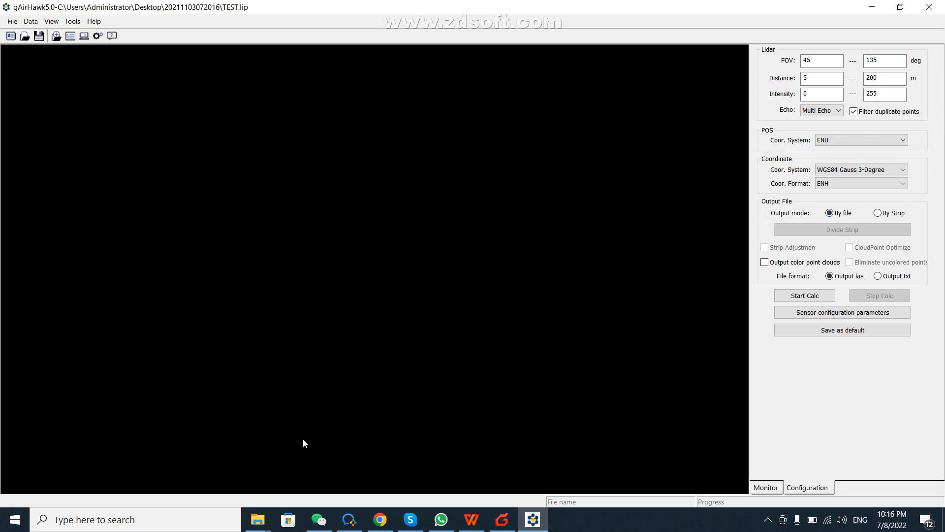
{"action": "left_click", "coordinate": [258, 519]}
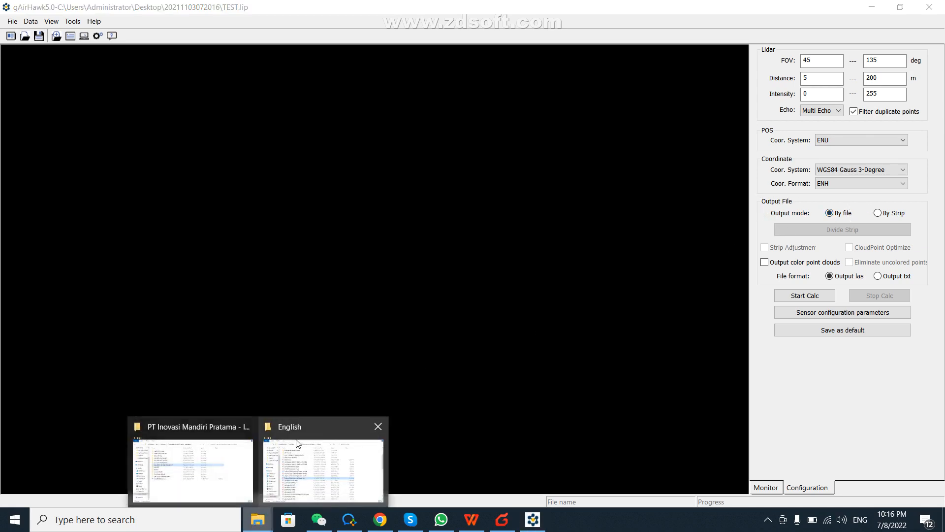
{"action": "left_click", "coordinate": [675, 153]}
{"action": "left_click", "coordinate": [872, 7]}
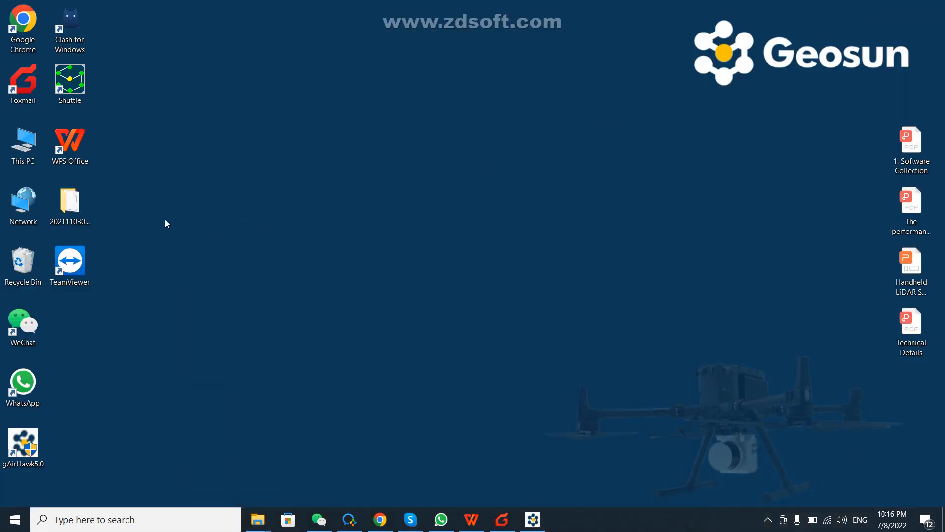
{"action": "double_click", "coordinate": [69, 209]}
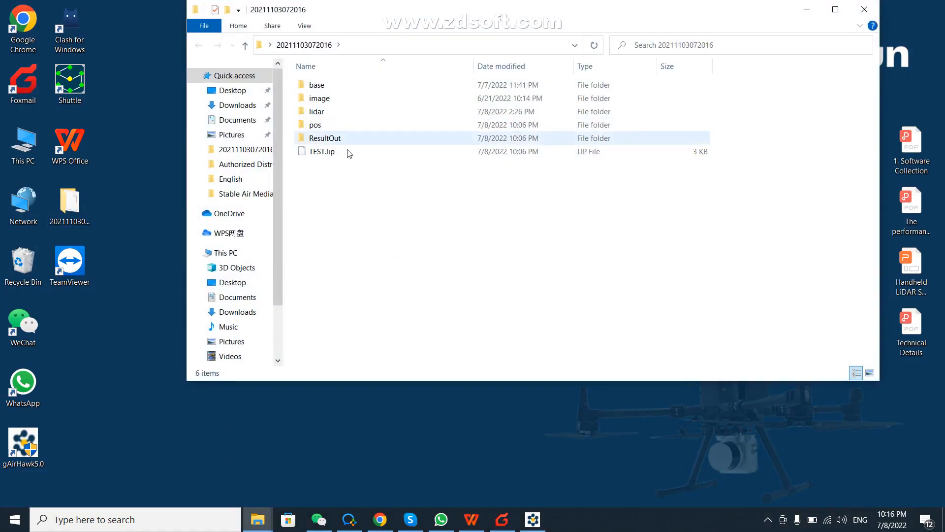
{"action": "double_click", "coordinate": [325, 112]}
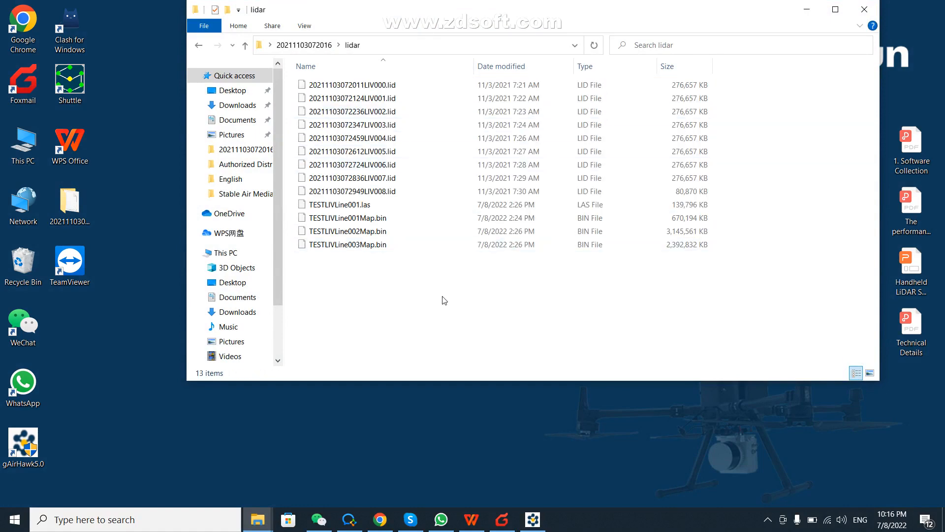
{"action": "left_click_drag", "start_coordinate": [445, 300], "coordinate": [347, 207]}
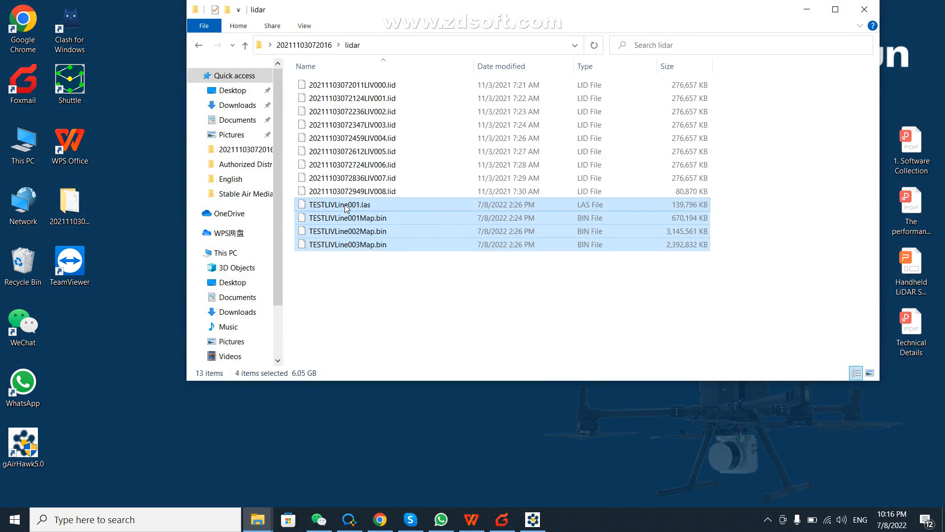
{"action": "key", "text": "Delete"}
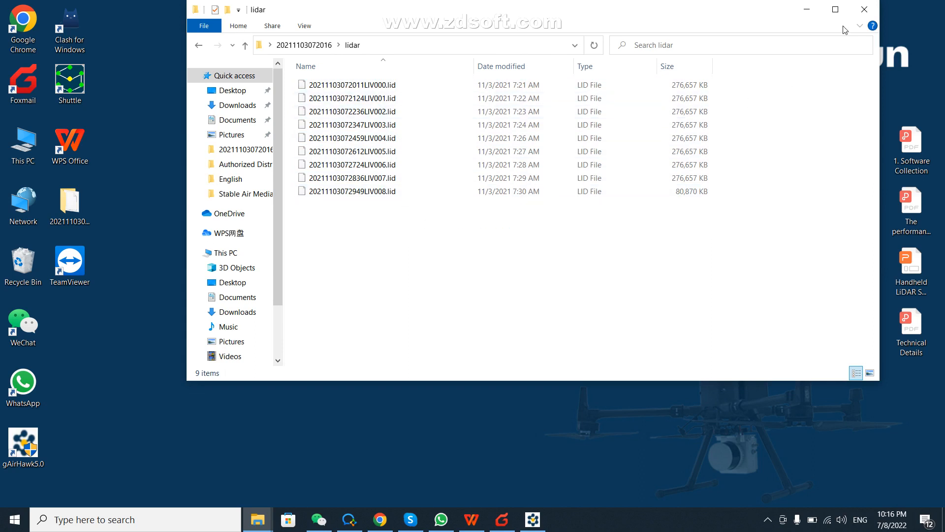
{"action": "left_click", "coordinate": [806, 9]}
{"action": "left_click", "coordinate": [532, 519]}
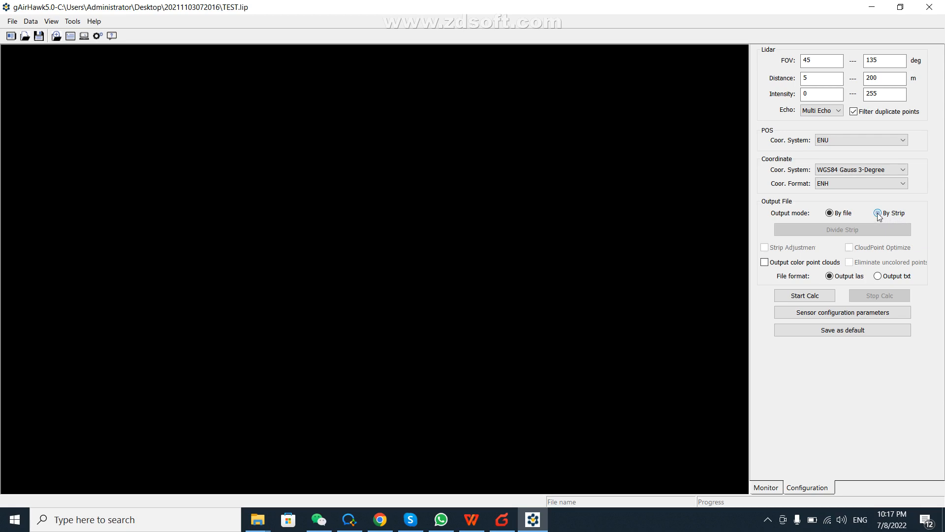
Set the output mode to By Strip and bring up the manual strip division of the flight trajectory
{"action": "left_click", "coordinate": [879, 214]}
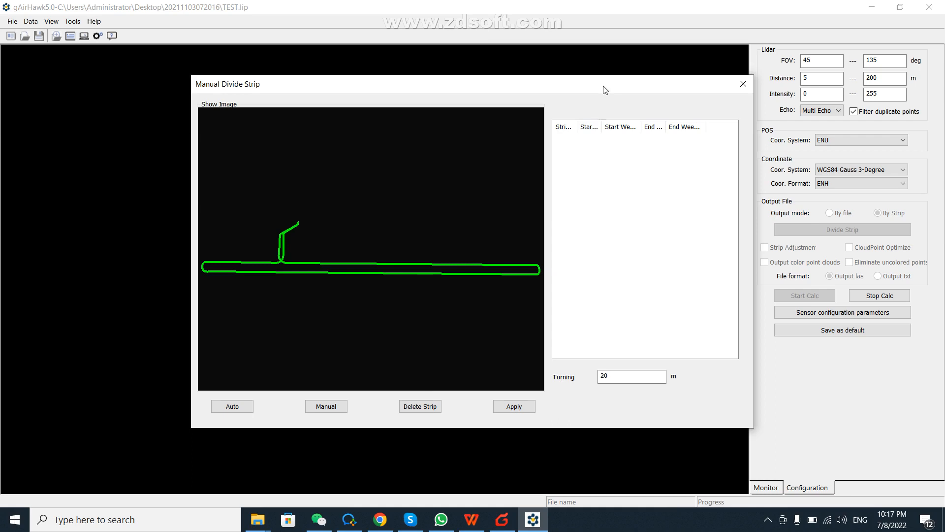
{"action": "left_click_drag", "start_coordinate": [619, 89], "coordinate": [542, 88]}
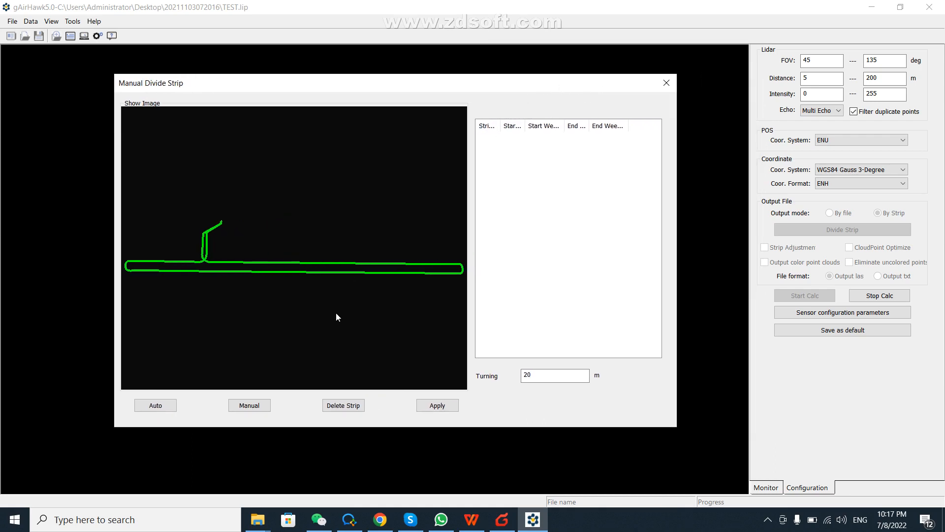
Manually mark three strips on the straight sections of the flight trajectory, leaving out the turns
{"action": "left_click", "coordinate": [255, 406]}
{"action": "left_click_drag", "start_coordinate": [130, 260], "coordinate": [201, 264]}
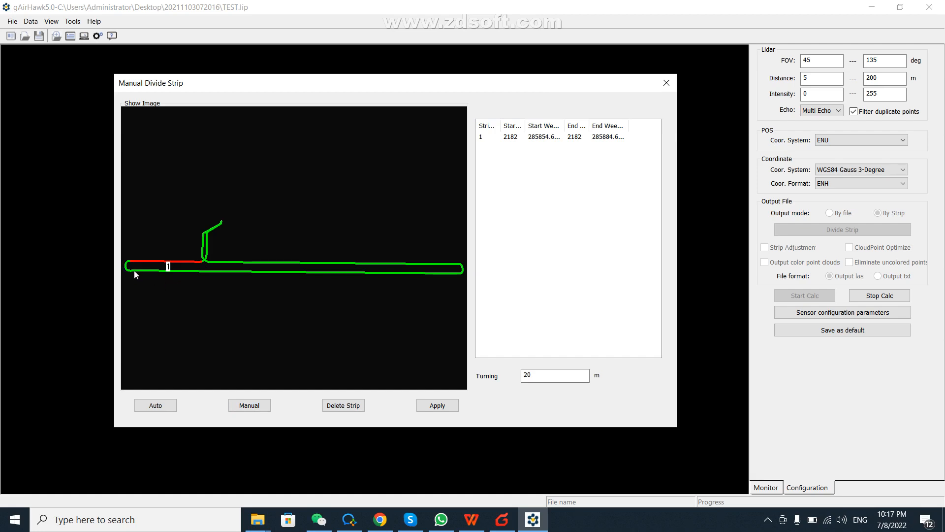
{"action": "left_click_drag", "start_coordinate": [131, 272], "coordinate": [457, 274]}
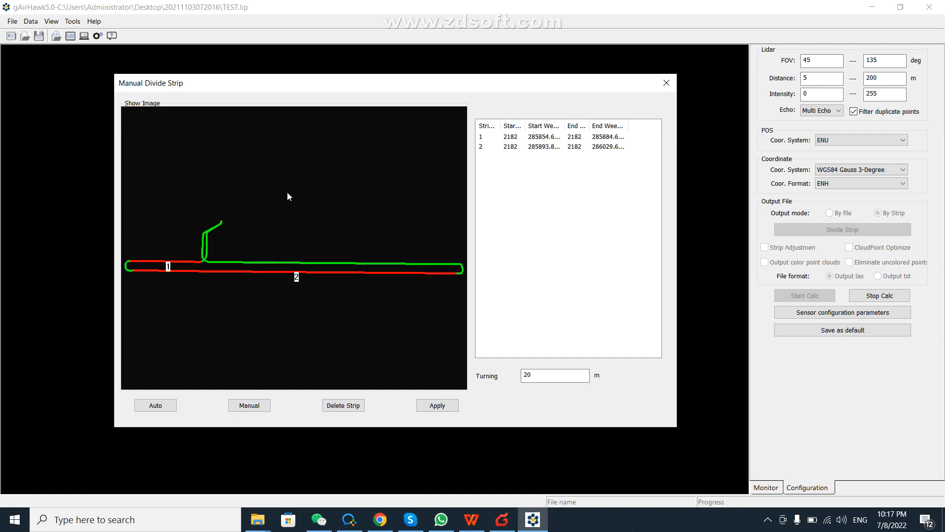
{"action": "mouse_move", "coordinate": [210, 265]}
{"action": "left_mouse_down"}
{"action": "mouse_move", "coordinate": [422, 256]}
{"action": "mouse_move", "coordinate": [462, 268]}
{"action": "left_mouse_up"}
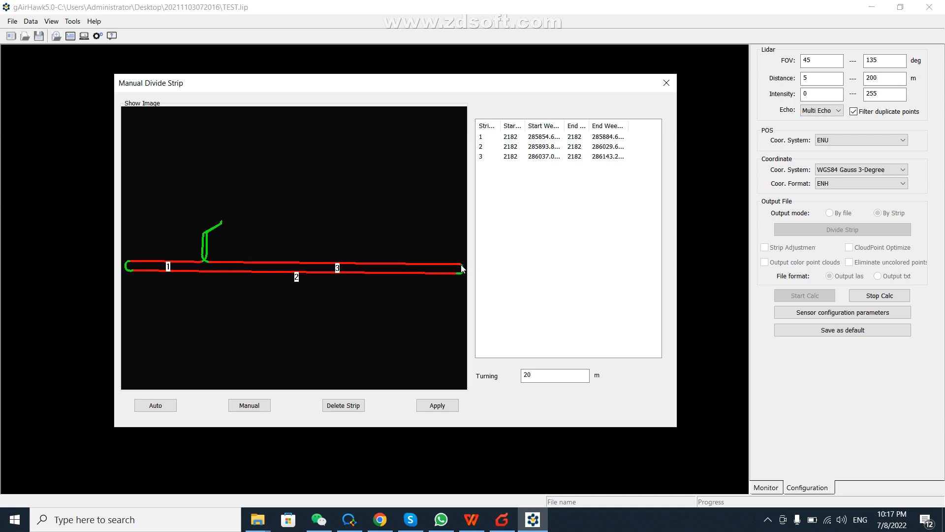
{"action": "left_click", "coordinate": [325, 315]}
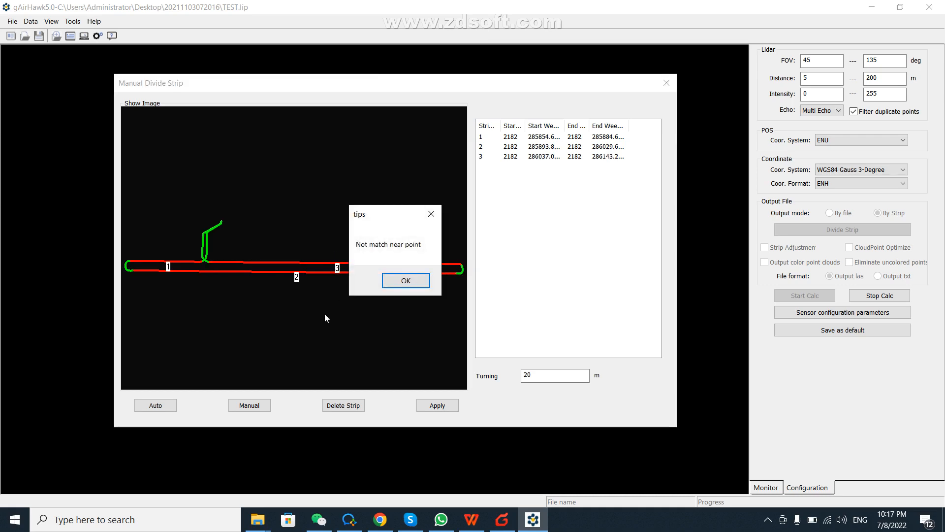
{"action": "left_click", "coordinate": [408, 281]}
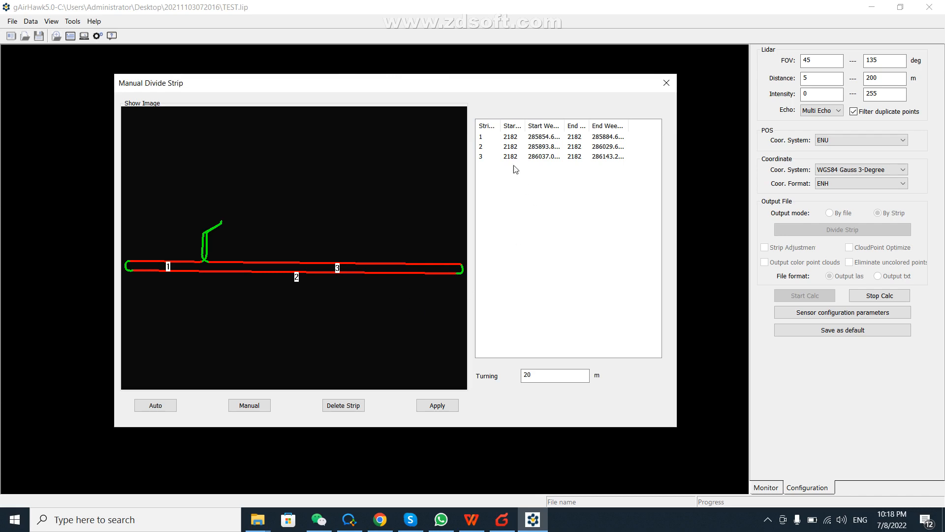
Delete all three manually marked strips from the strip list
{"action": "left_click", "coordinate": [508, 139]}
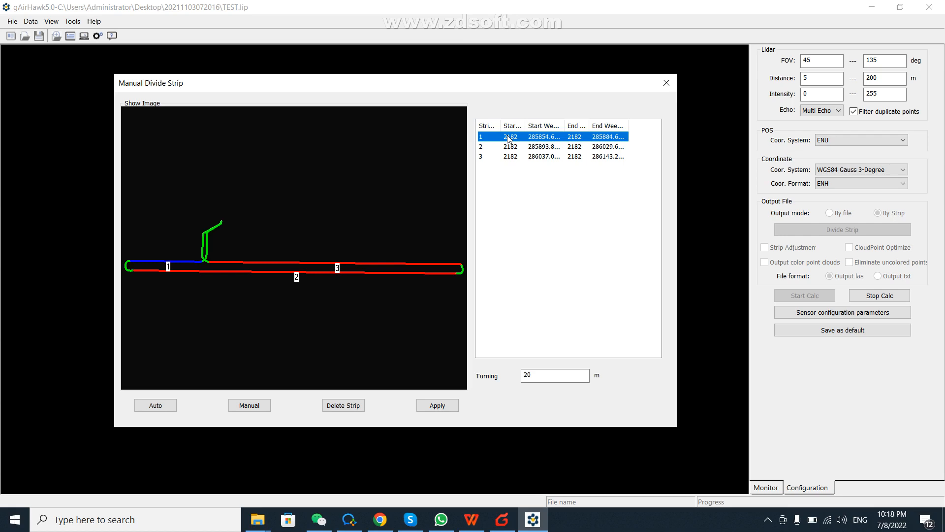
{"action": "left_click", "coordinate": [510, 158], "text": "shift"}
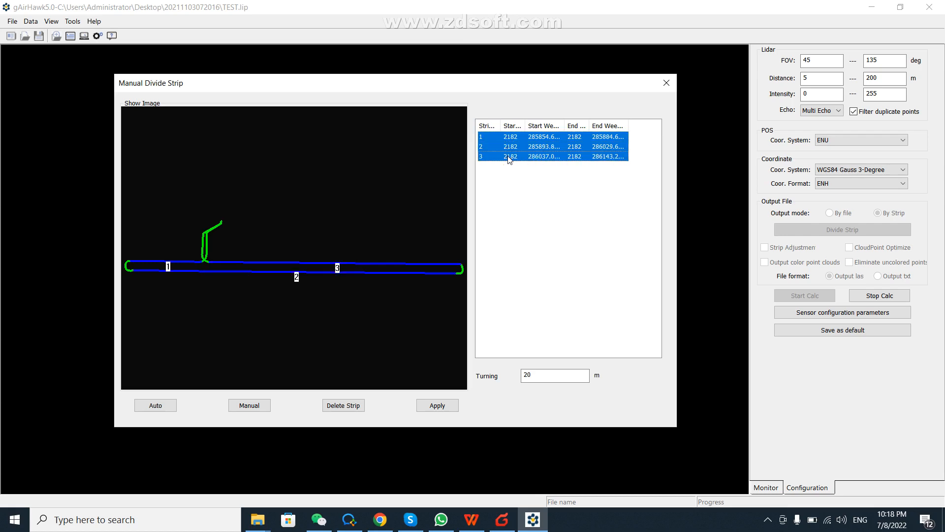
{"action": "left_click", "coordinate": [351, 408]}
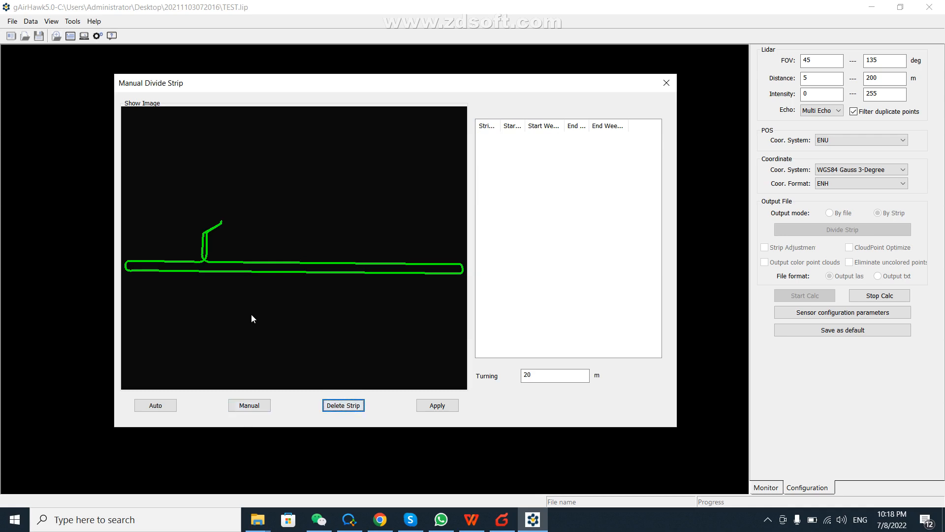
{"action": "left_click", "coordinate": [207, 261]}
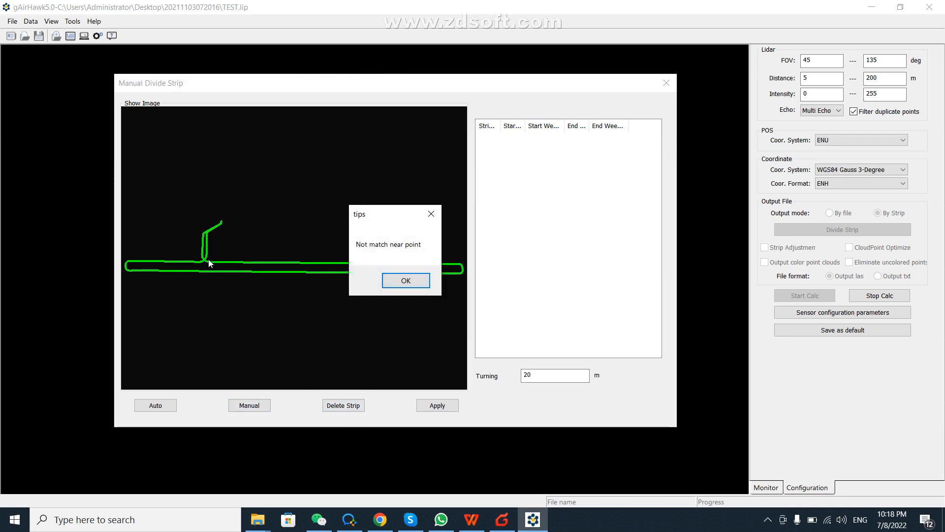
{"action": "left_click", "coordinate": [392, 279]}
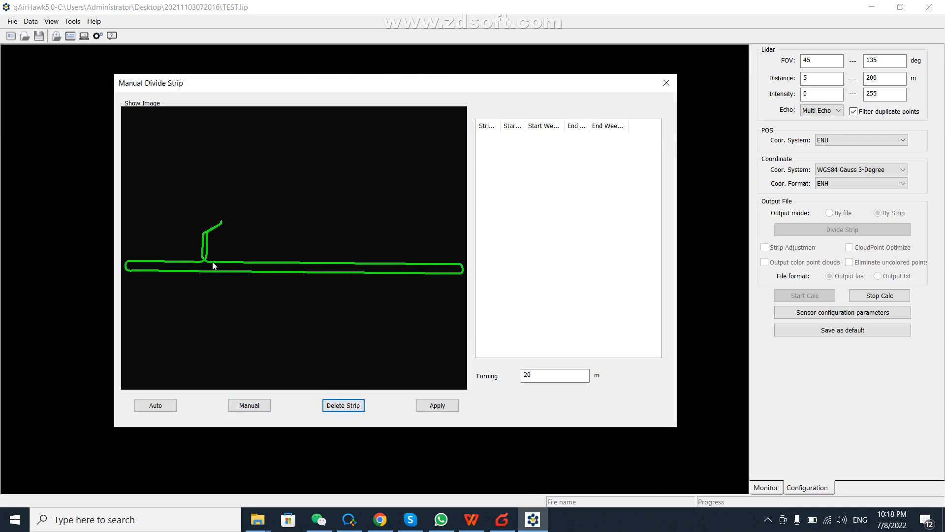
Mark three strips on the straight sections of the flight trajectory, leaving out the turns, and apply and close the strip division
{"action": "left_click", "coordinate": [463, 268]}
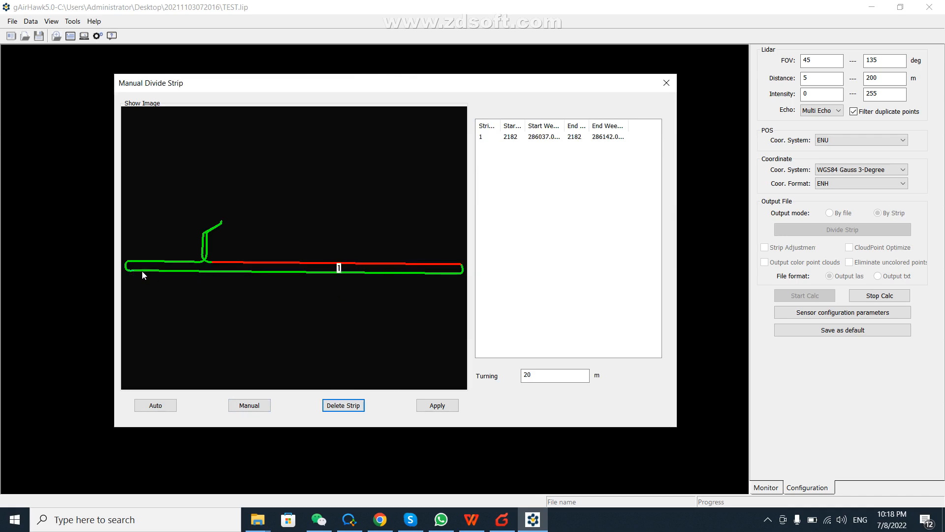
{"action": "left_click", "coordinate": [461, 272]}
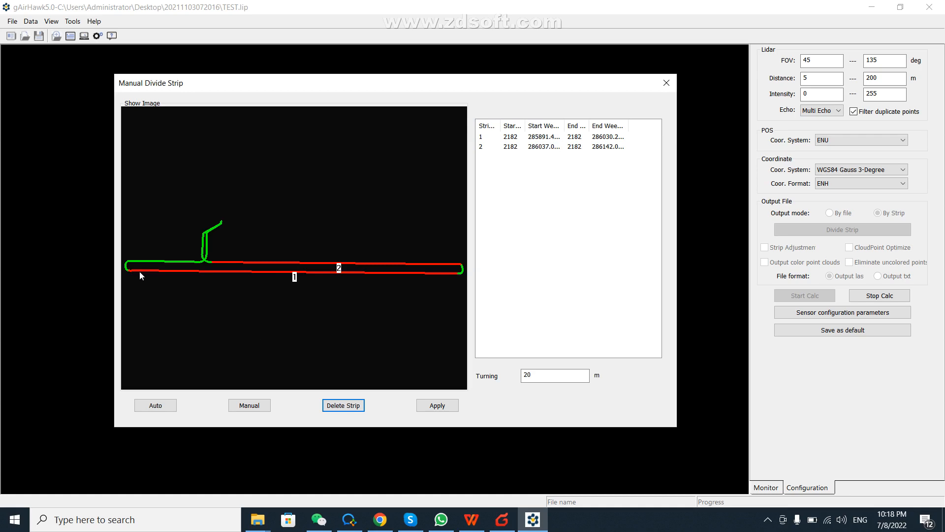
{"action": "left_click", "coordinate": [203, 265]}
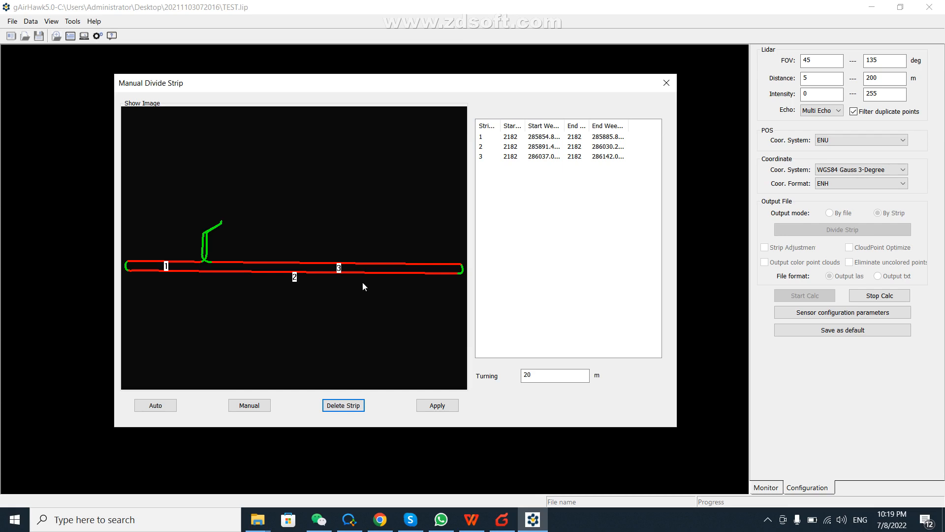
{"action": "left_click", "coordinate": [443, 406]}
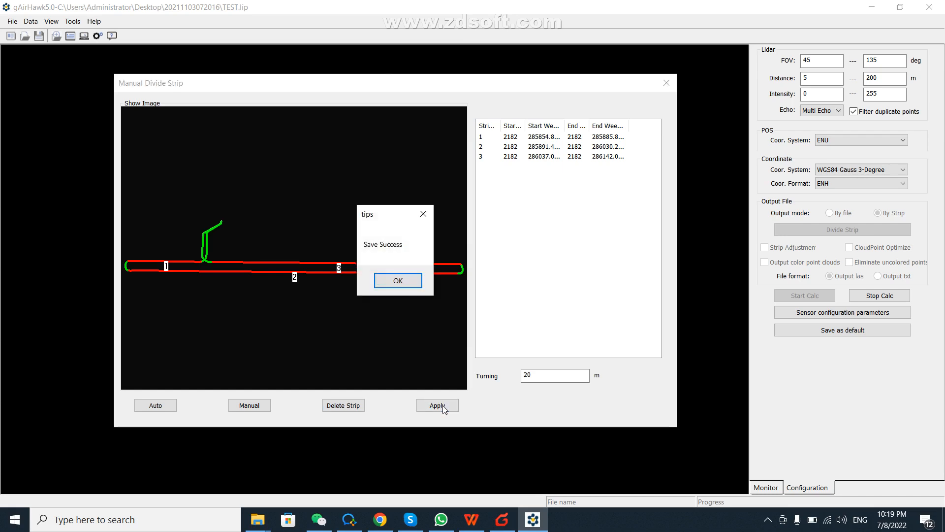
{"action": "left_click", "coordinate": [413, 280]}
{"action": "left_click", "coordinate": [667, 83]}
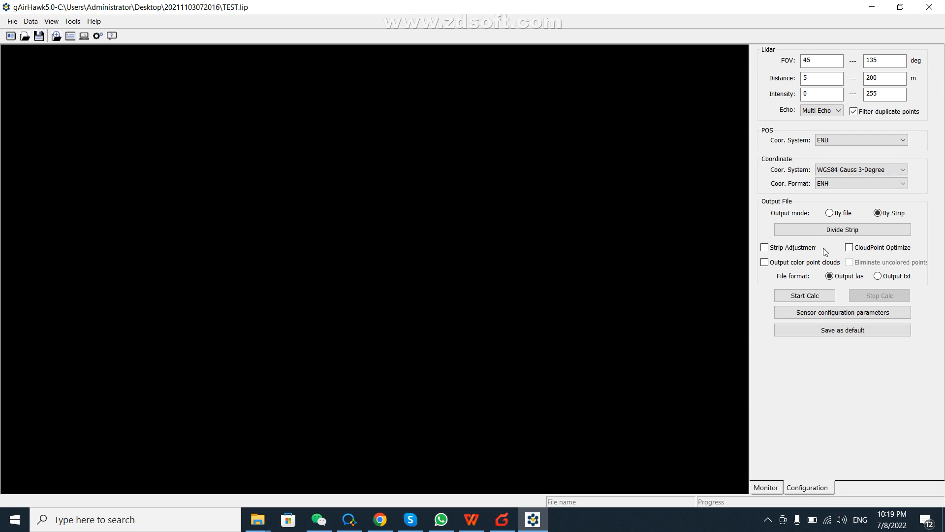
Enable Strip Adjustment and CloudPoint Optimize, keeping the output mode at By Strip
{"action": "left_click", "coordinate": [765, 247]}
{"action": "left_click", "coordinate": [831, 214]}
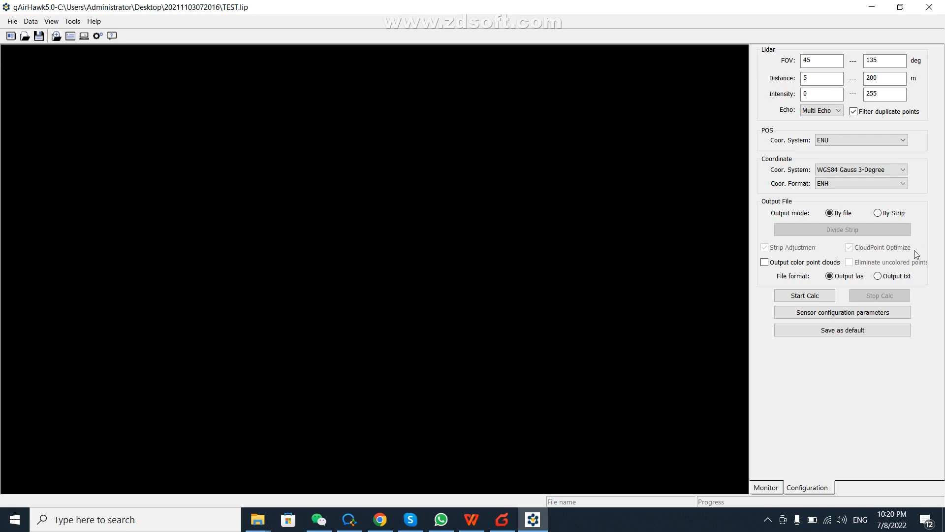
{"action": "left_click", "coordinate": [878, 214]}
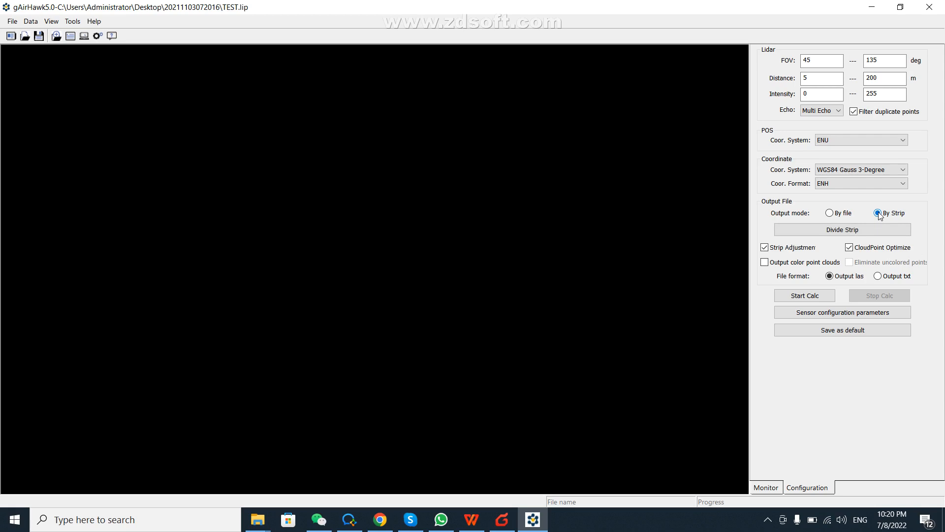
{"action": "left_click", "coordinate": [853, 251]}
{"action": "left_click", "coordinate": [849, 247]}
Enable output of color point clouds together with the elimination of uncolored points
{"action": "left_click", "coordinate": [765, 264]}
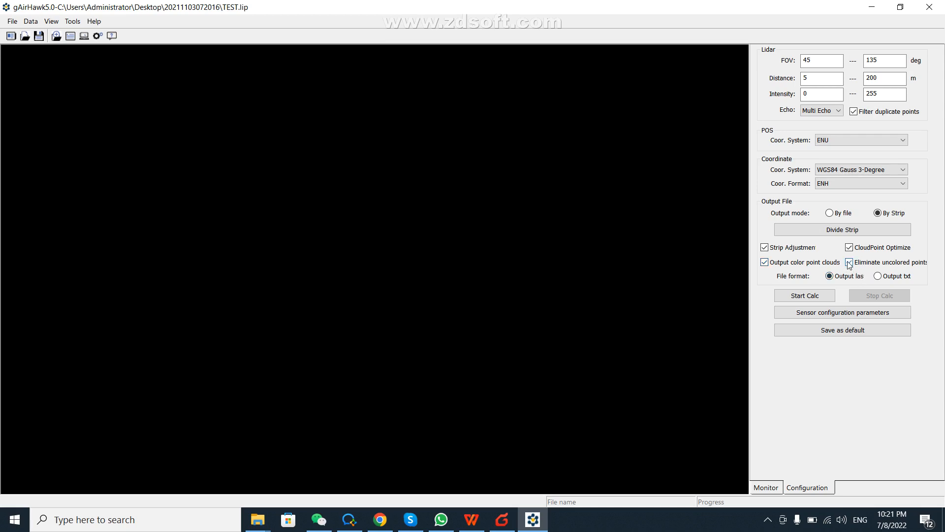
{"action": "left_click", "coordinate": [849, 263]}
{"action": "left_click", "coordinate": [850, 262]}
{"action": "left_click", "coordinate": [850, 263]}
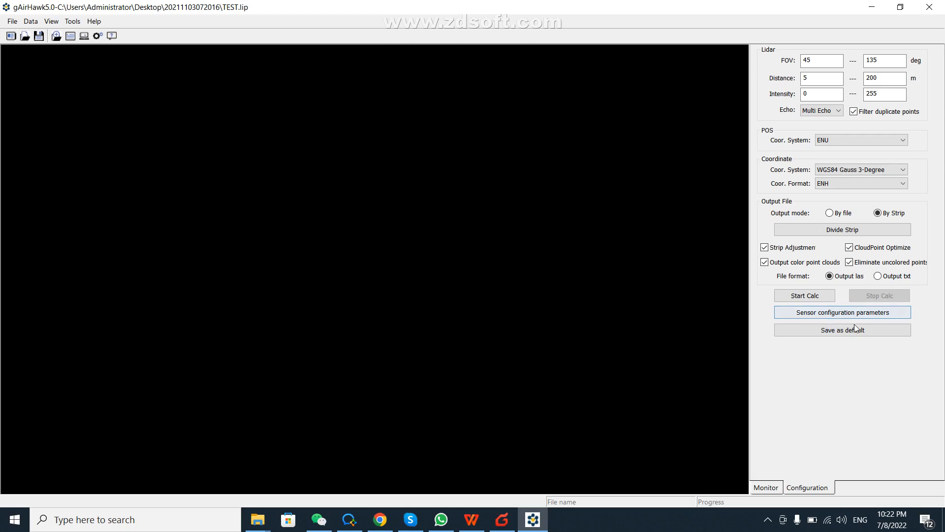
Review the lidar and camera sensor configuration parameters, including device models, lever arms and misalignment angles
{"action": "left_click", "coordinate": [825, 317]}
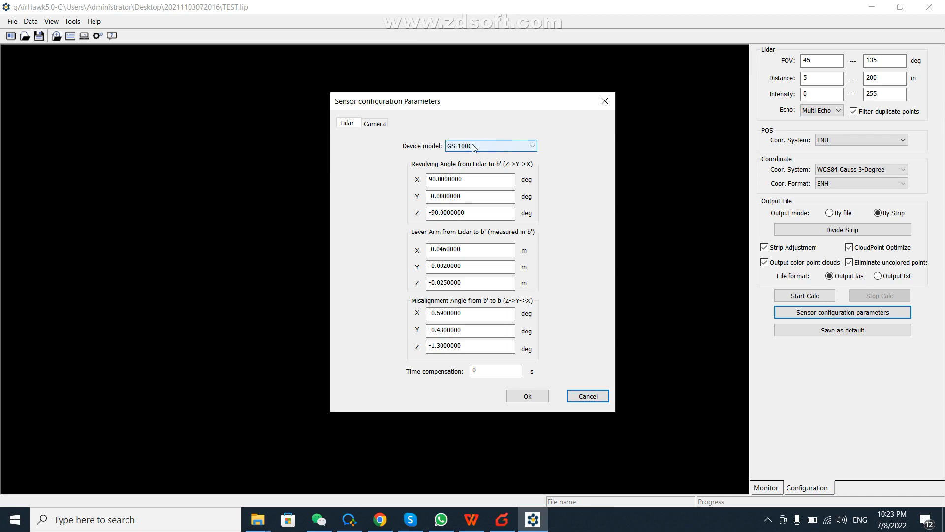
{"action": "double_click", "coordinate": [468, 179]}
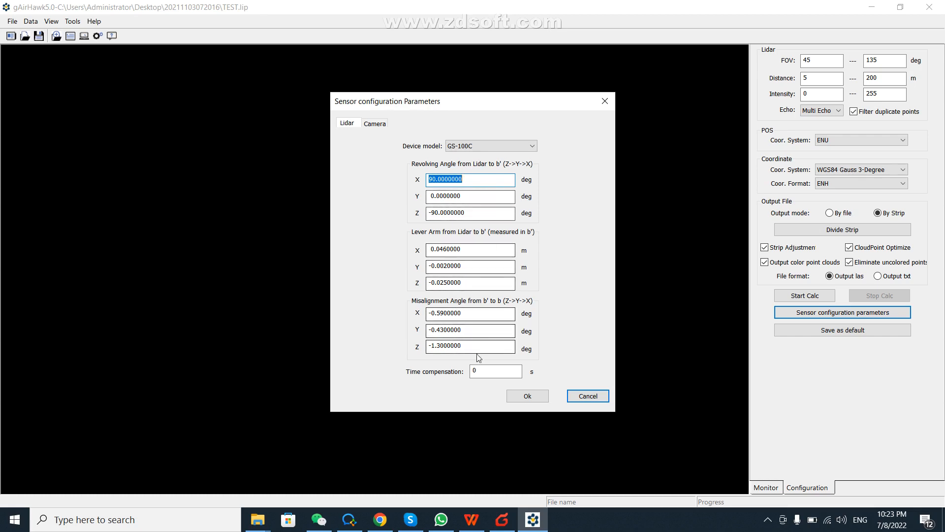
{"action": "left_click", "coordinate": [374, 123]}
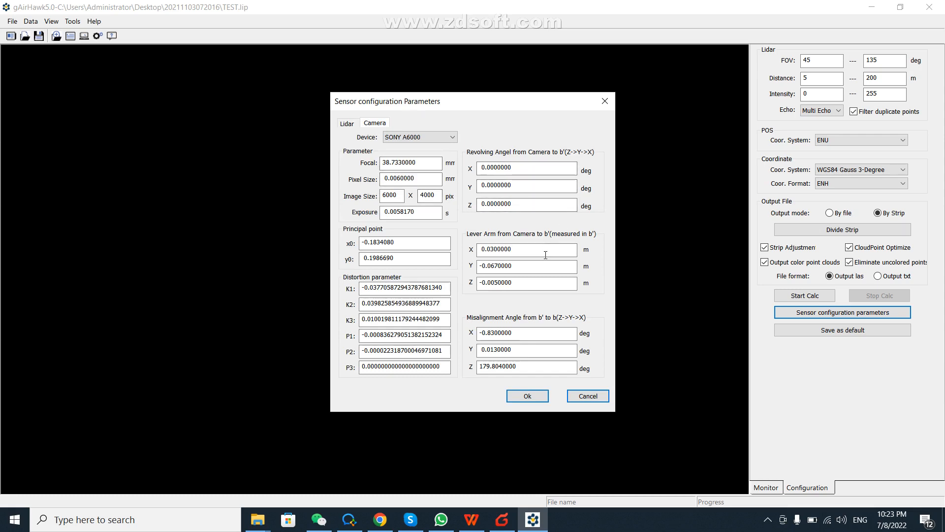
{"action": "left_click", "coordinate": [529, 396]}
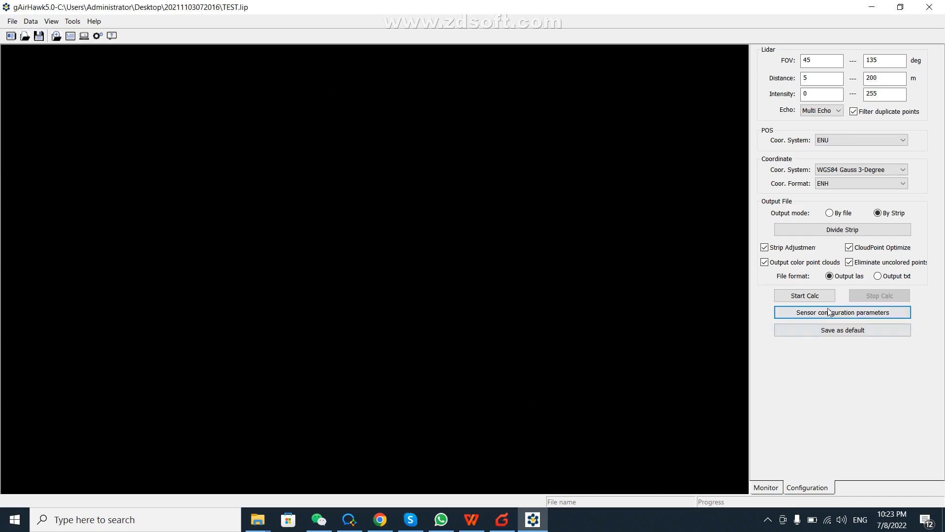
{"action": "left_click", "coordinate": [788, 313]}
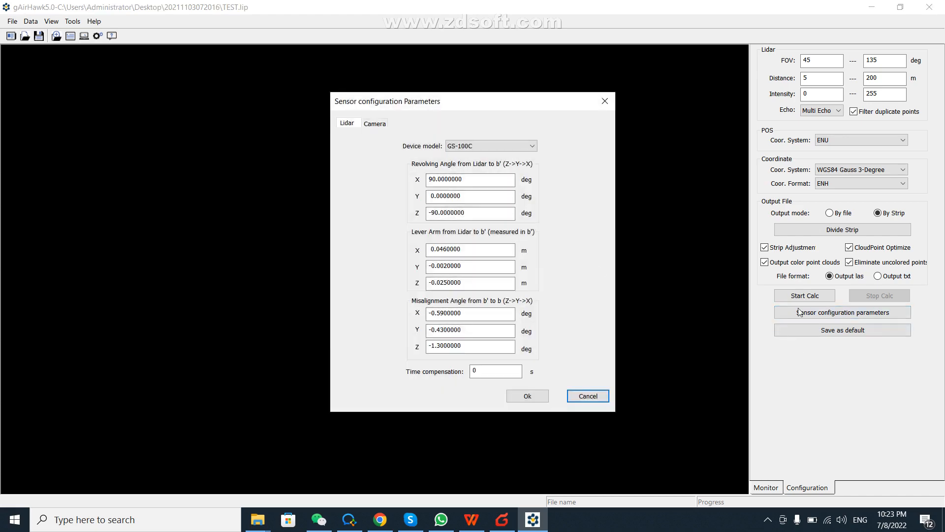
{"action": "left_click", "coordinate": [374, 123]}
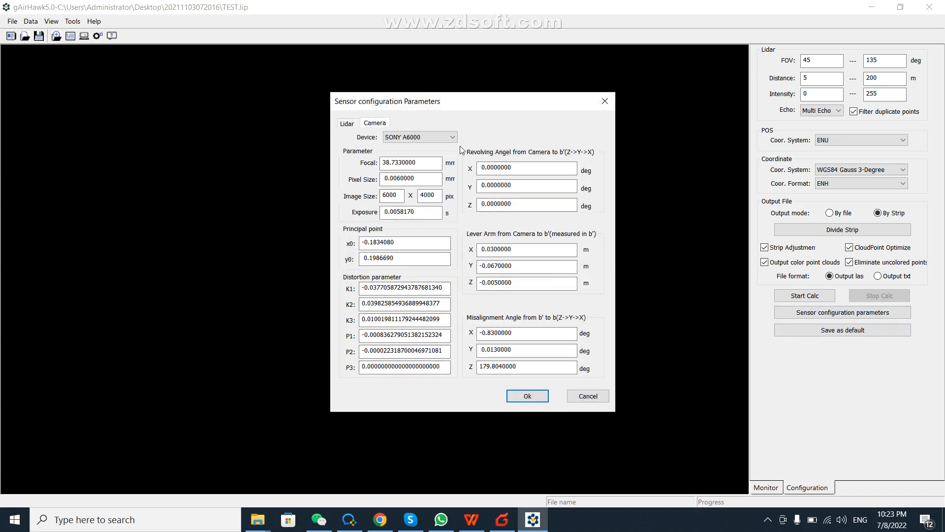
{"action": "left_click", "coordinate": [347, 123]}
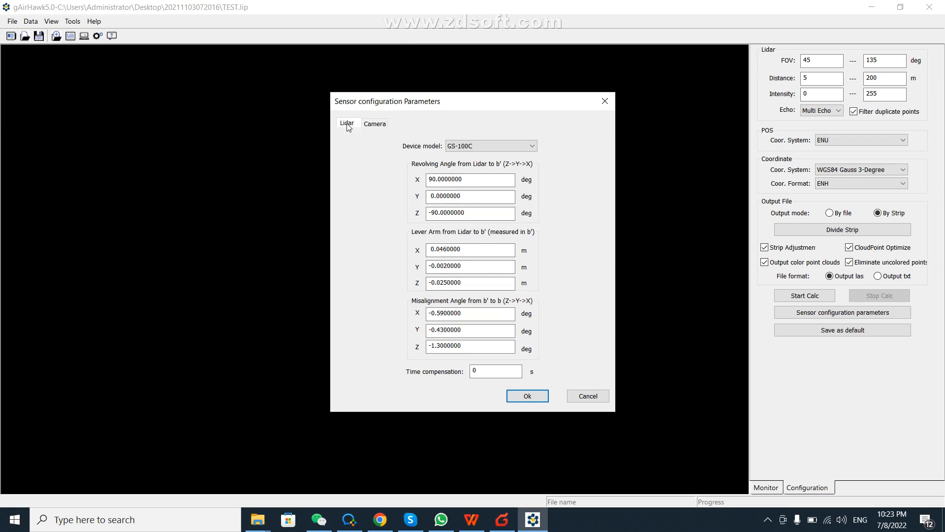
{"action": "left_click", "coordinate": [531, 397]}
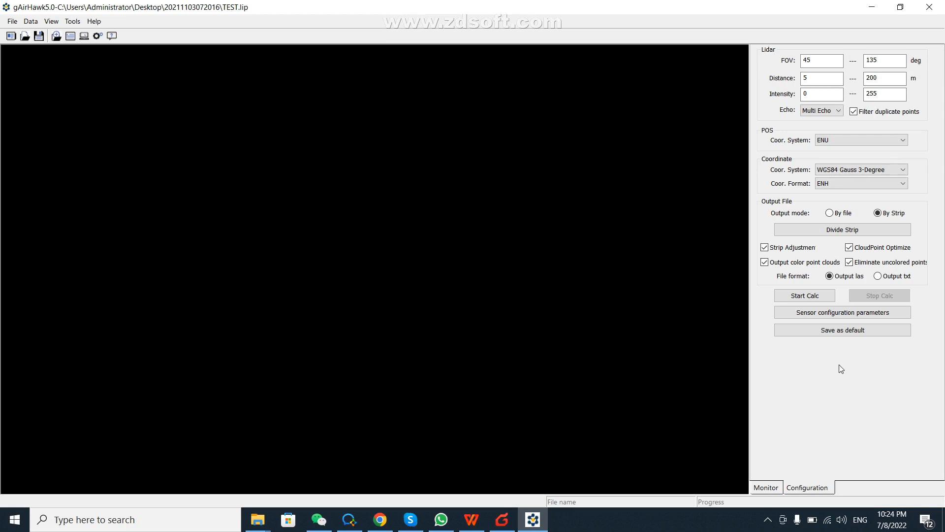
Start the point cloud calculation and examine the point cloud preview while it is generated
{"action": "left_click", "coordinate": [797, 295]}
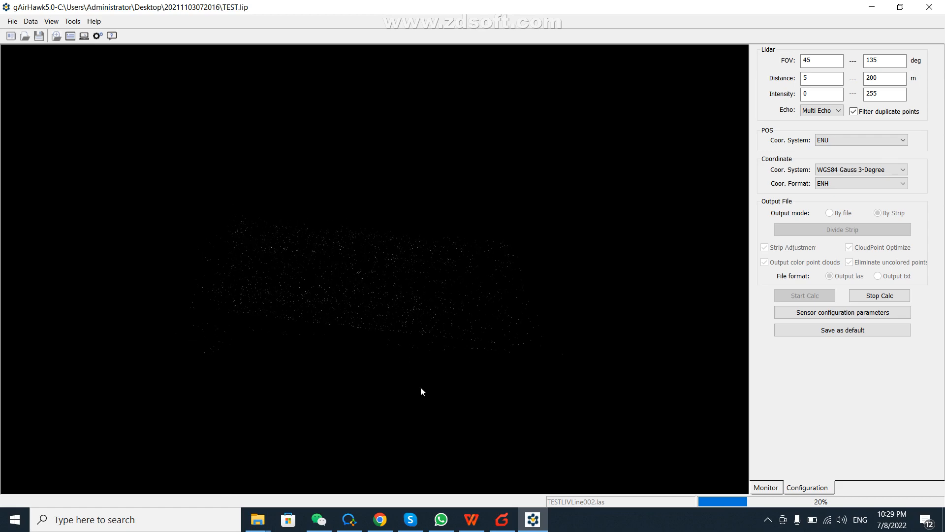
{"action": "left_click_drag", "start_coordinate": [431, 381], "coordinate": [359, 377]}
{"action": "left_click_drag", "start_coordinate": [439, 368], "coordinate": [363, 353]}
{"action": "left_click_drag", "start_coordinate": [343, 320], "coordinate": [426, 314]}
{"action": "left_click_drag", "start_coordinate": [310, 286], "coordinate": [366, 345]}
{"action": "scroll", "coordinate": [361, 266], "scroll_direction": "up", "scroll_amount": 2}
{"action": "scroll", "coordinate": [361, 262], "scroll_direction": "down", "scroll_amount": 4}
{"action": "scroll", "coordinate": [359, 262], "scroll_direction": "up", "scroll_amount": 1}
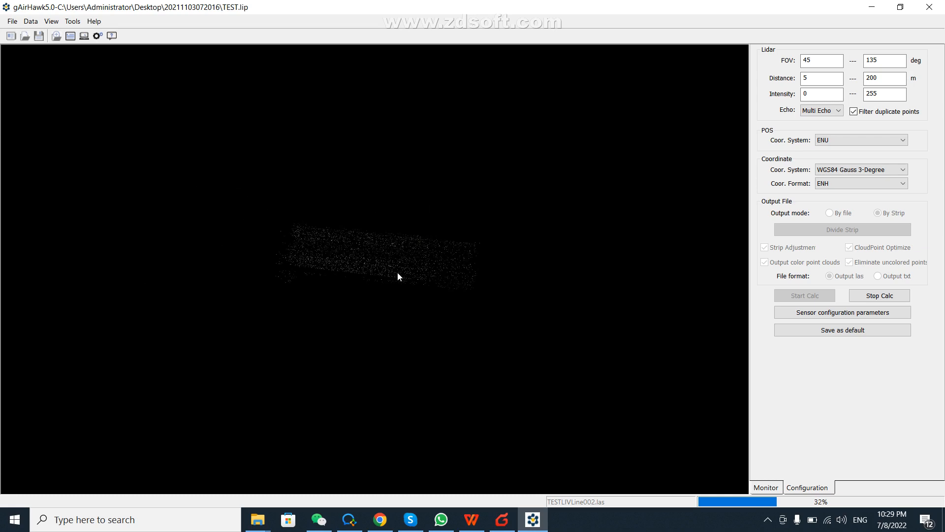
{"action": "scroll", "coordinate": [397, 262], "scroll_direction": "up", "scroll_amount": 1}
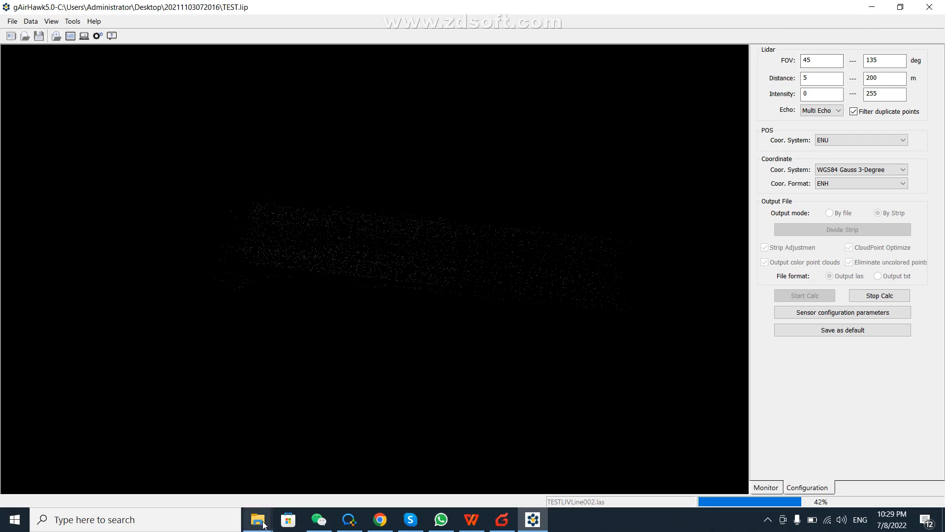
Switch to File Explorer and check the project's lidar and ResultOut folders for generated output files
{"action": "mouse_move", "coordinate": [264, 522]}
{"action": "left_click", "coordinate": [383, 427]}
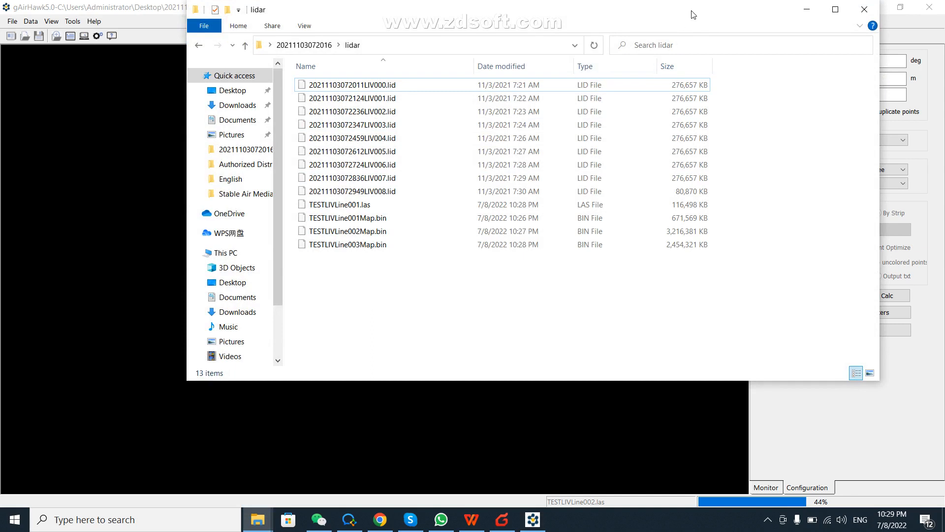
{"action": "left_click_drag", "start_coordinate": [692, 16], "coordinate": [566, 72]}
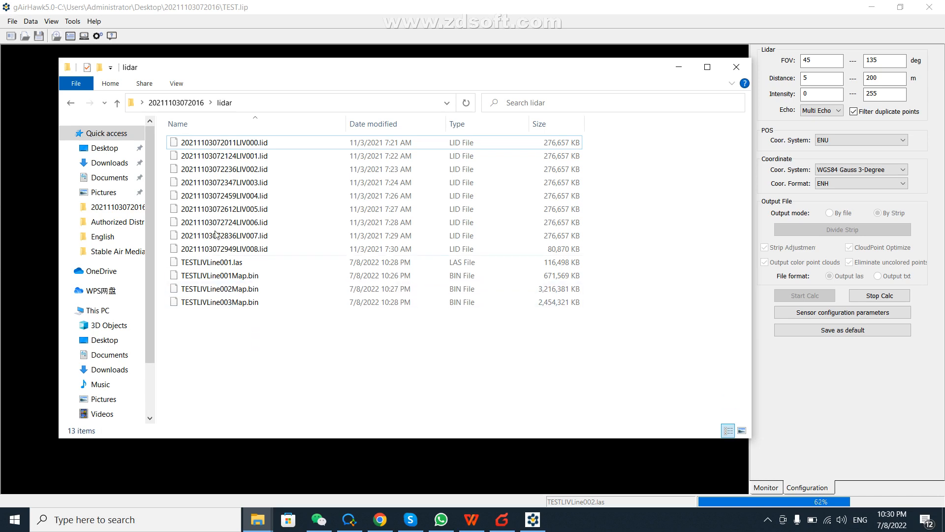
{"action": "left_click", "coordinate": [117, 103]}
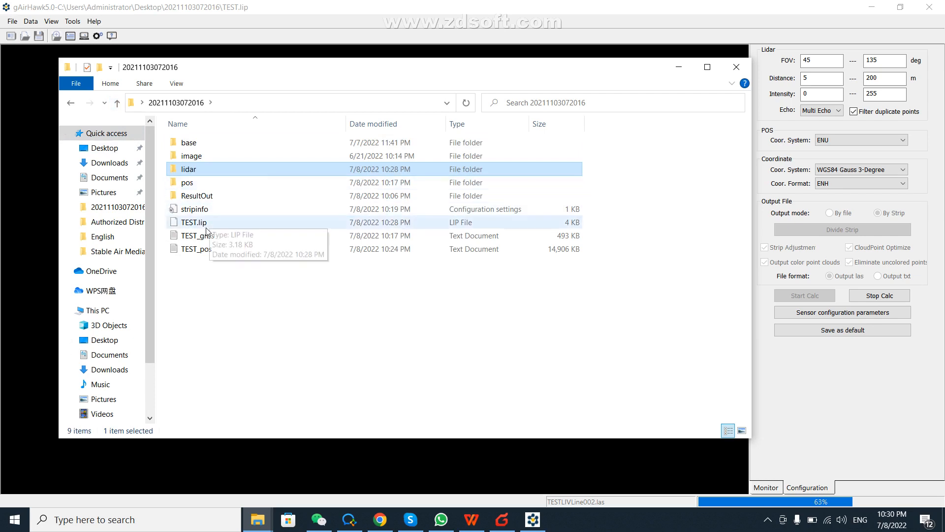
{"action": "left_click", "coordinate": [207, 200]}
{"action": "double_click", "coordinate": [207, 197]}
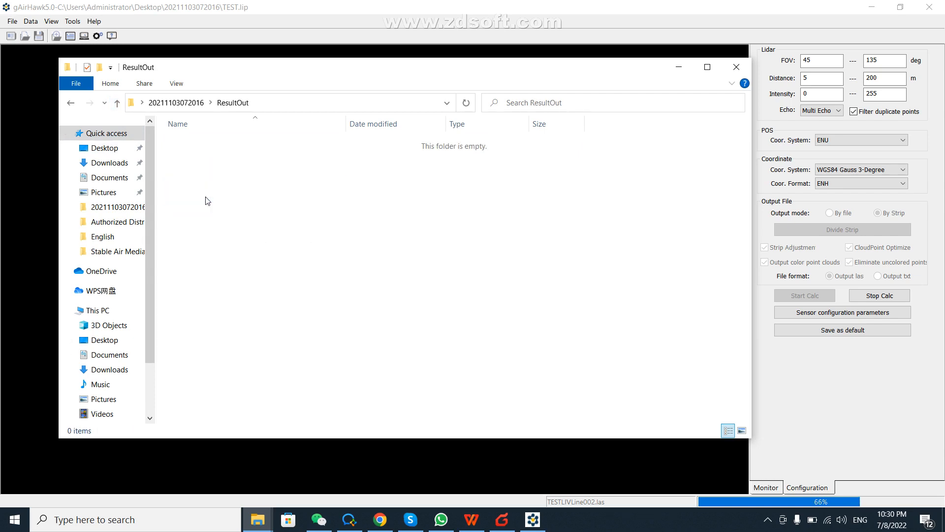
{"action": "left_click_drag", "start_coordinate": [320, 73], "coordinate": [360, 85]}
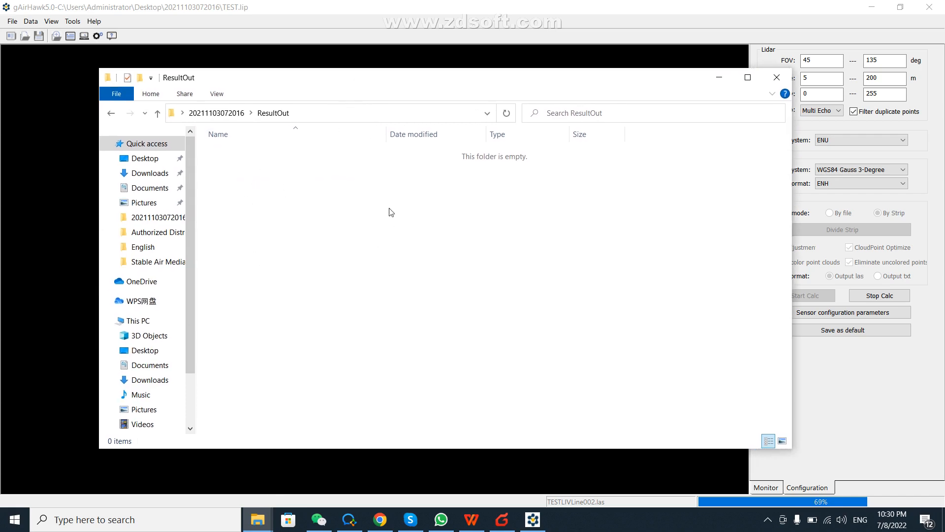
{"action": "left_click", "coordinate": [157, 113]}
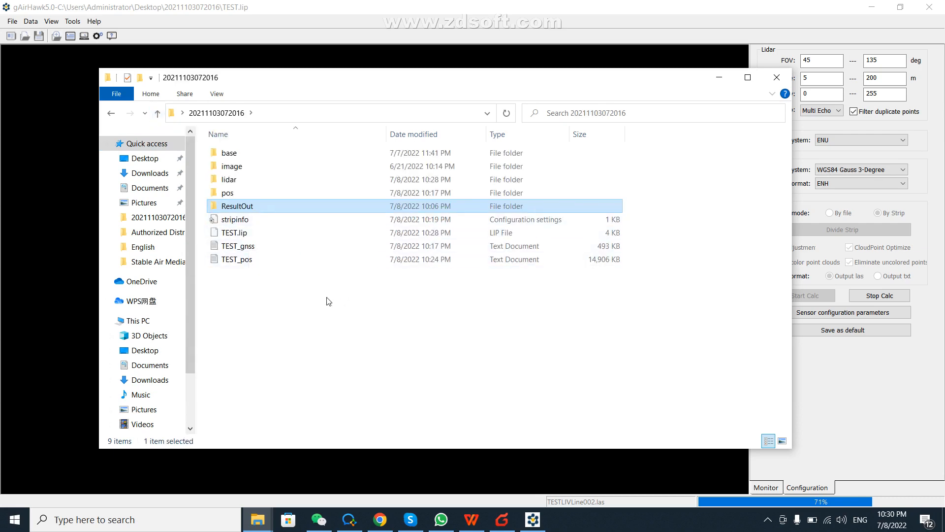
{"action": "left_click_drag", "start_coordinate": [557, 87], "coordinate": [513, 92]}
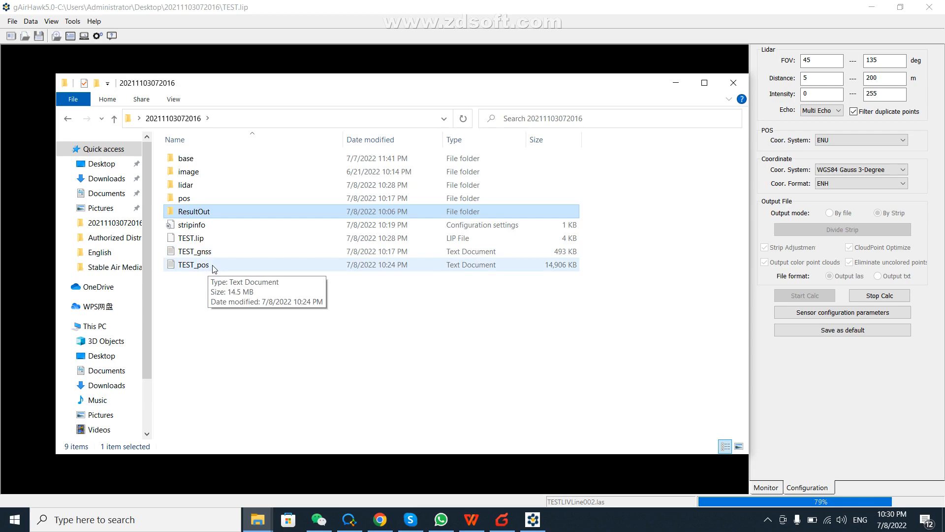
{"action": "double_click", "coordinate": [214, 266]}
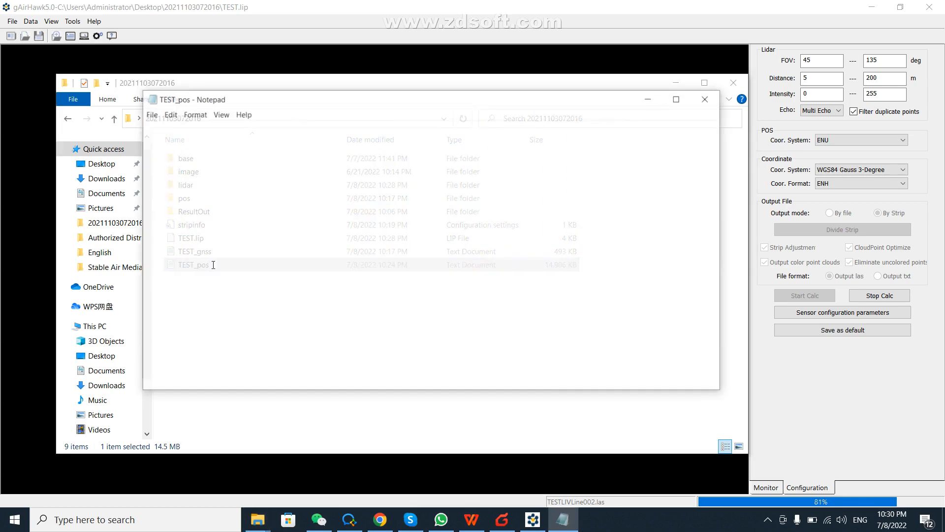
{"action": "scroll", "coordinate": [460, 234], "scroll_direction": "down", "scroll_amount": 14}
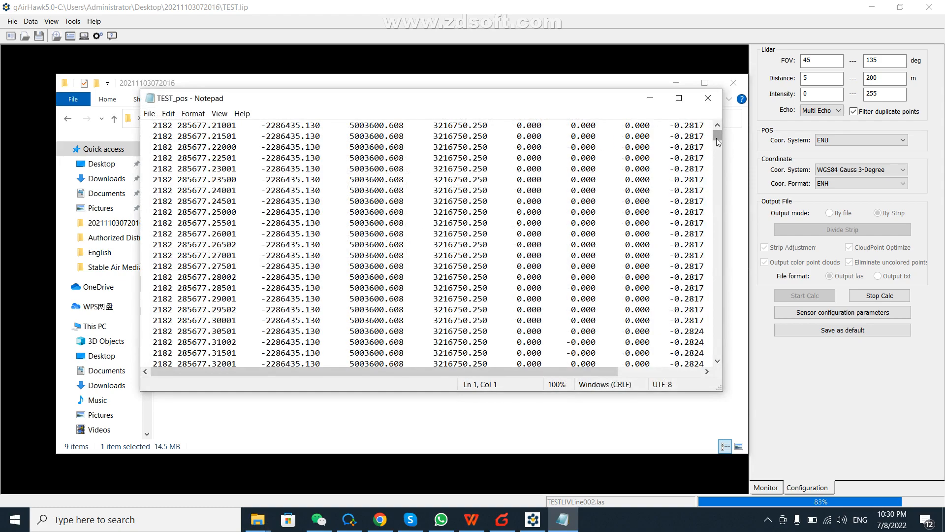
{"action": "mouse_move", "coordinate": [718, 138]}
{"action": "left_mouse_down"}
{"action": "mouse_move", "coordinate": [717, 350]}
{"action": "mouse_move", "coordinate": [718, 134]}
{"action": "left_mouse_up"}
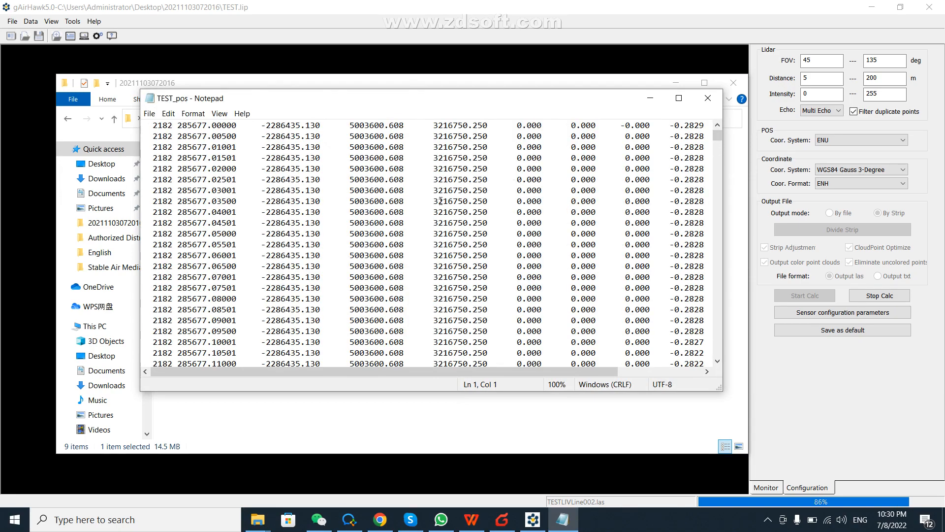
{"action": "left_click", "coordinate": [708, 98]}
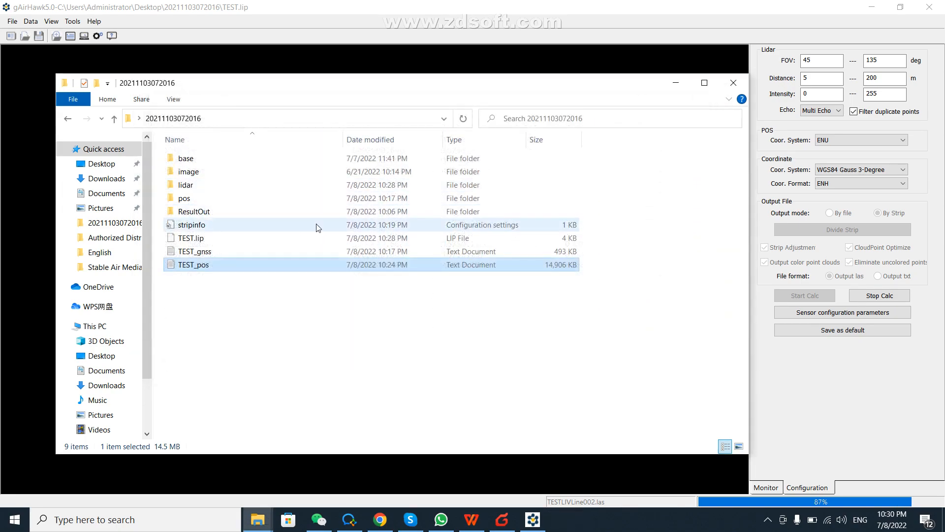
{"action": "double_click", "coordinate": [217, 253]}
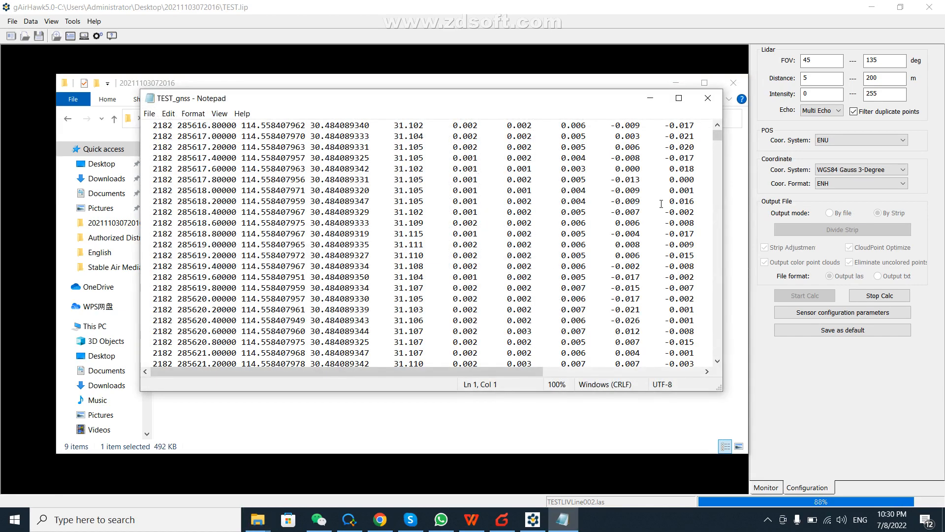
{"action": "left_click", "coordinate": [708, 98]}
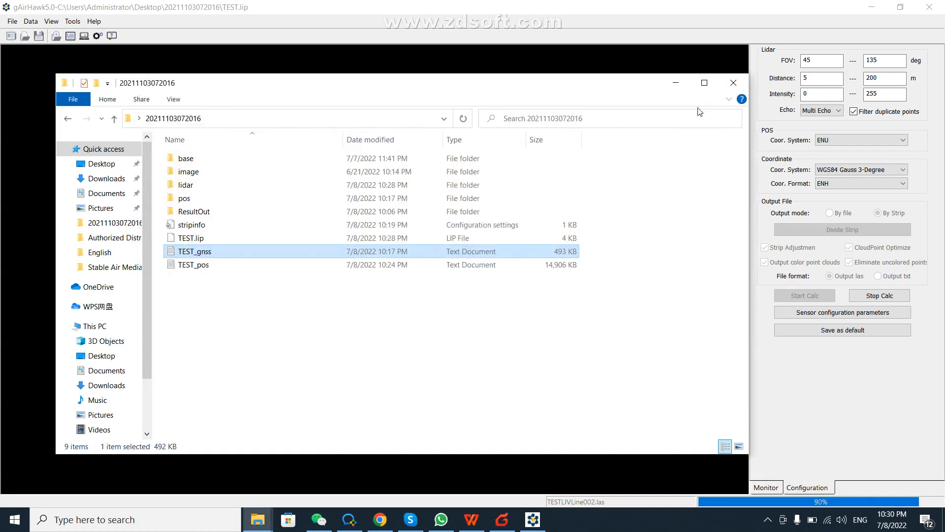
Return to gAirHawk and examine the full extent of the point cloud while the calculation runs
{"action": "left_click", "coordinate": [681, 88]}
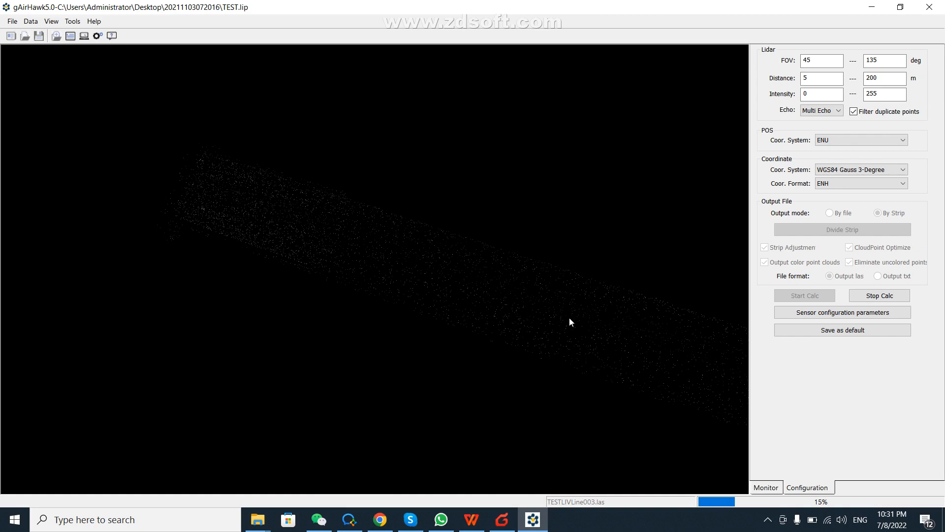
{"action": "left_click_drag", "start_coordinate": [591, 329], "coordinate": [485, 294]}
{"action": "scroll", "coordinate": [444, 273], "scroll_direction": "down", "scroll_amount": 4}
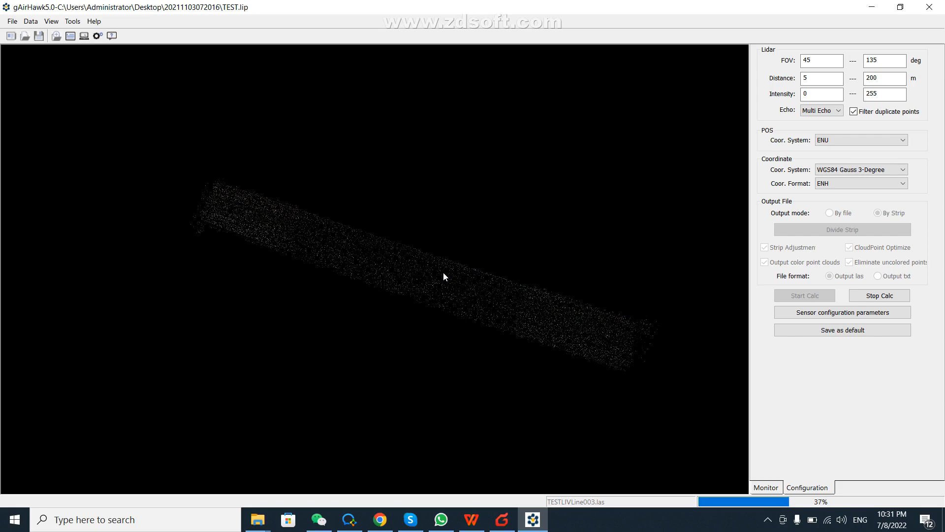
Examine the point cloud preview from several viewing angles while TESTLIVLine003.las is being calculated
{"action": "left_click_drag", "start_coordinate": [454, 281], "coordinate": [512, 197]}
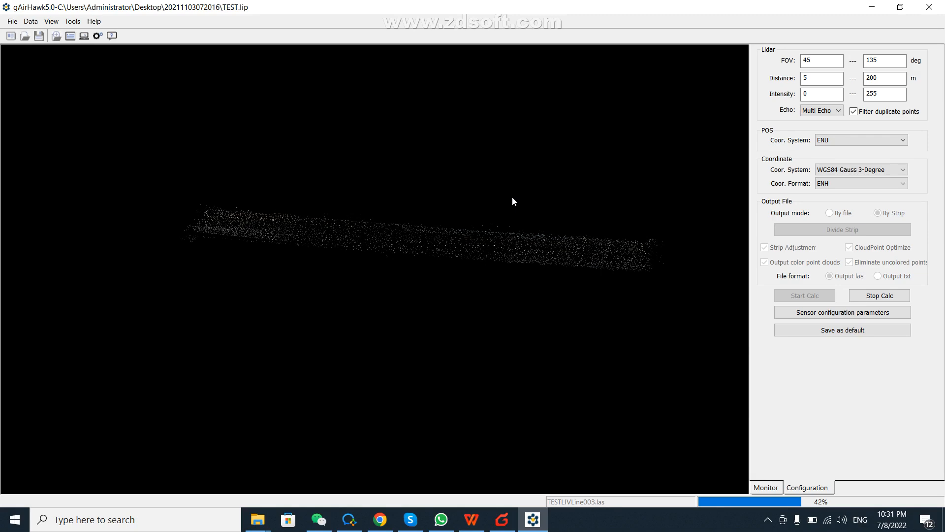
{"action": "left_click_drag", "start_coordinate": [538, 235], "coordinate": [492, 276]}
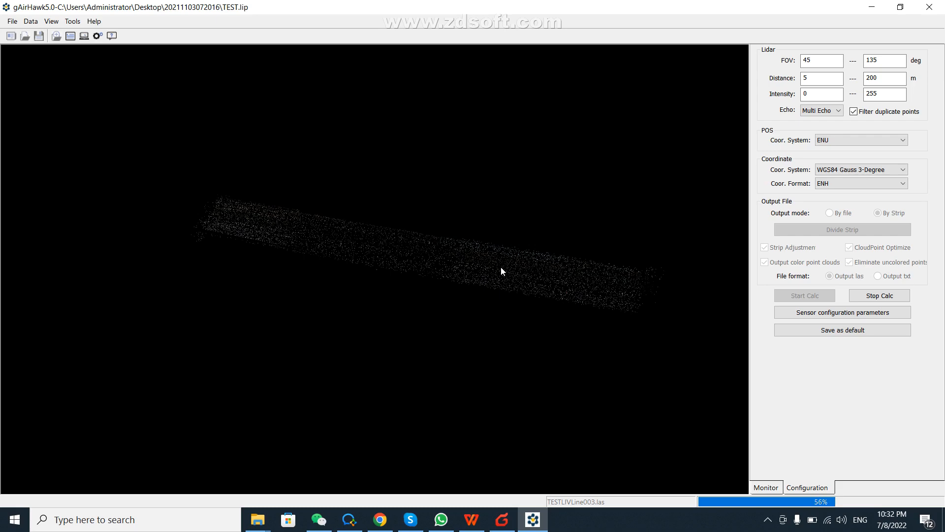
{"action": "left_click_drag", "start_coordinate": [493, 256], "coordinate": [512, 261]}
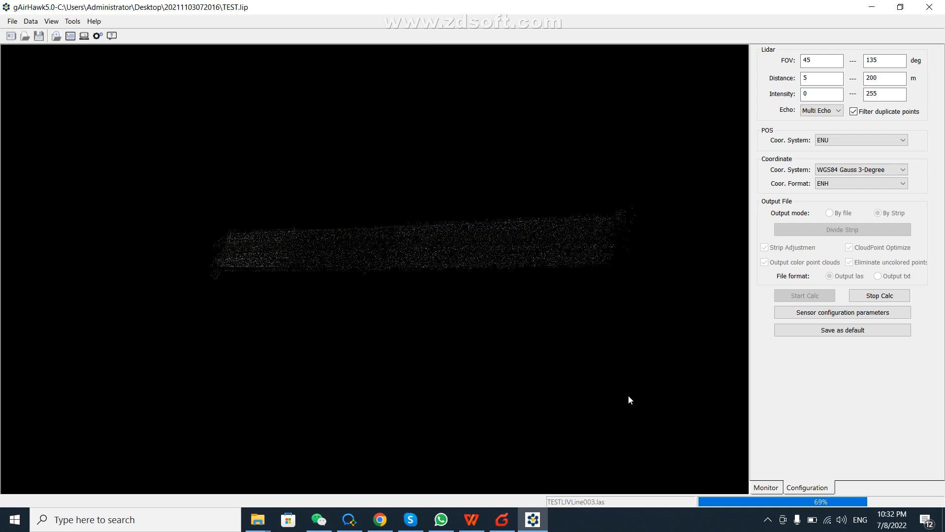
Switch to File Explorer, check the lidar folder for TESTLIVLine001.las and TESTLIVLine002.las, and minimize the window
{"action": "left_click", "coordinate": [258, 520]}
{"action": "left_click", "coordinate": [391, 447]}
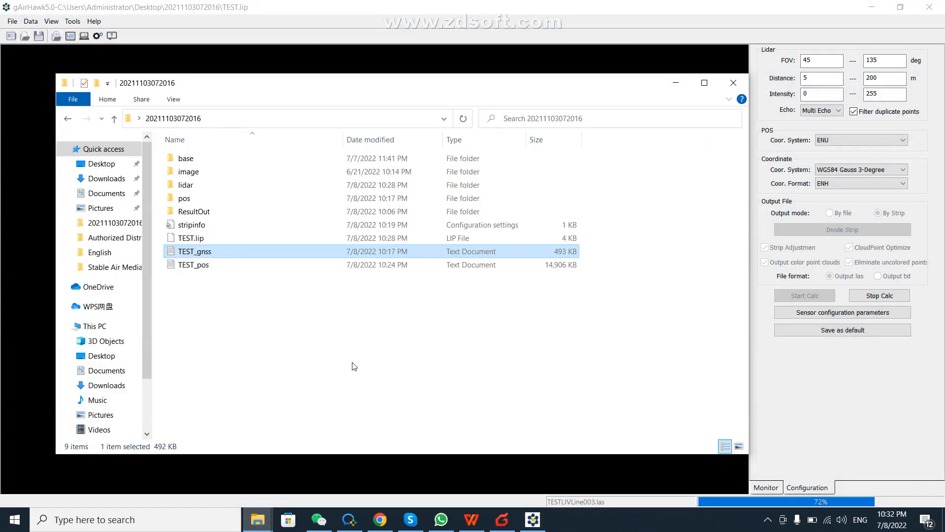
{"action": "double_click", "coordinate": [202, 188]}
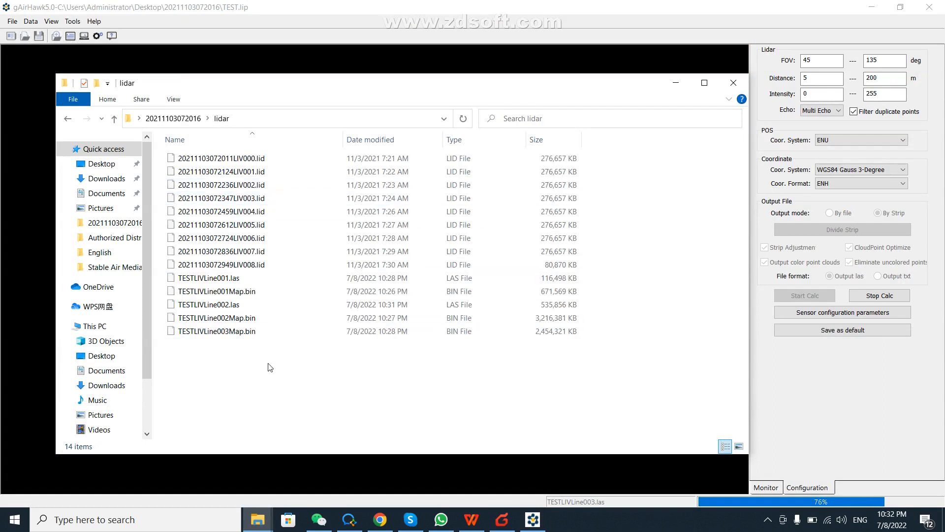
{"action": "left_click", "coordinate": [240, 279]}
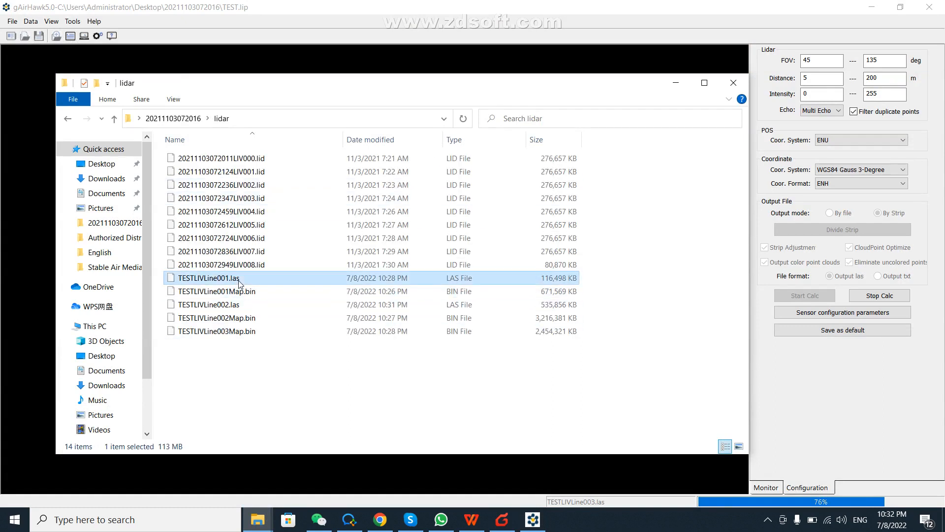
{"action": "left_click", "coordinate": [238, 306]}
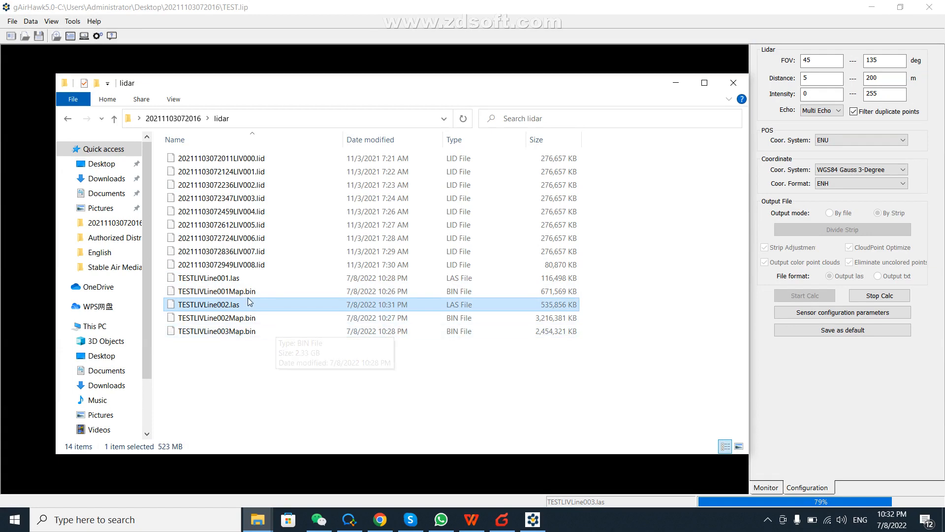
{"action": "left_click", "coordinate": [239, 280]}
{"action": "left_click", "coordinate": [235, 306]}
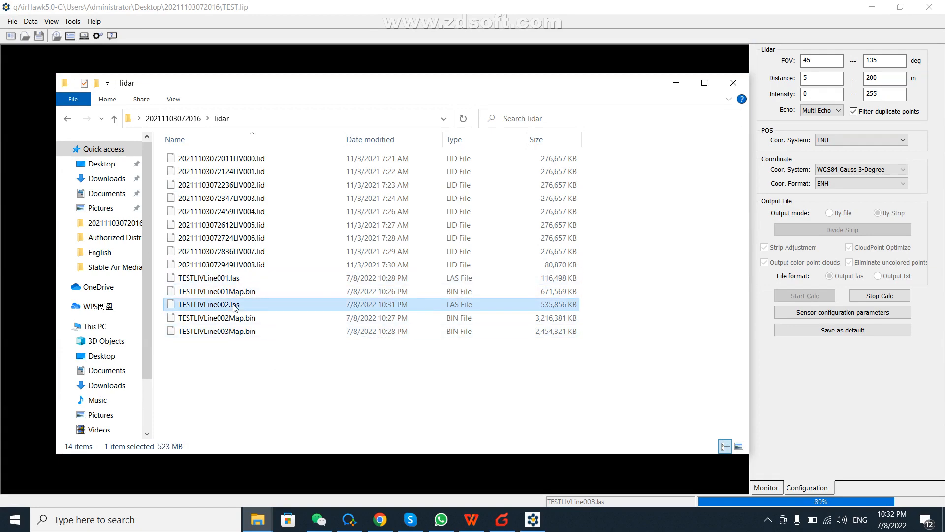
{"action": "left_click", "coordinate": [675, 86]}
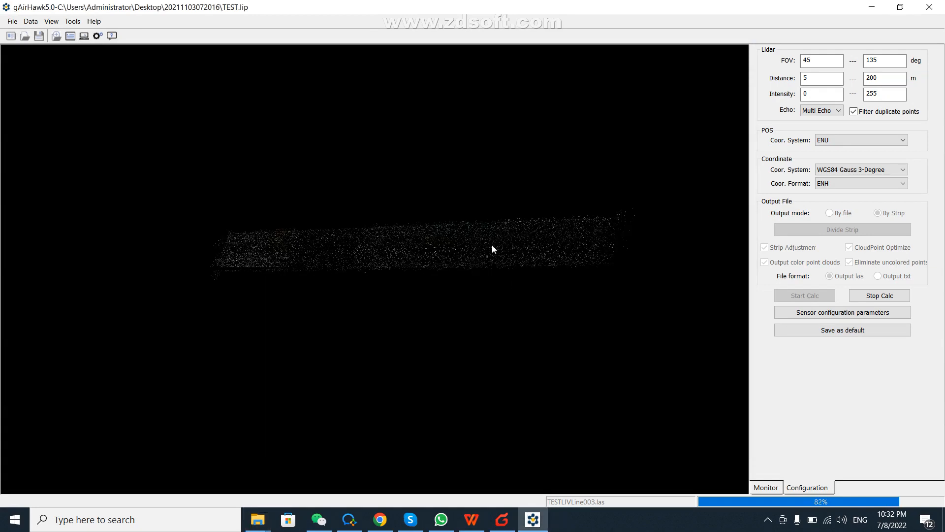
Inspect the third strip's point cloud edge-on in gAirHawk while its calculation finishes
{"action": "left_click_drag", "start_coordinate": [471, 259], "coordinate": [585, 150]}
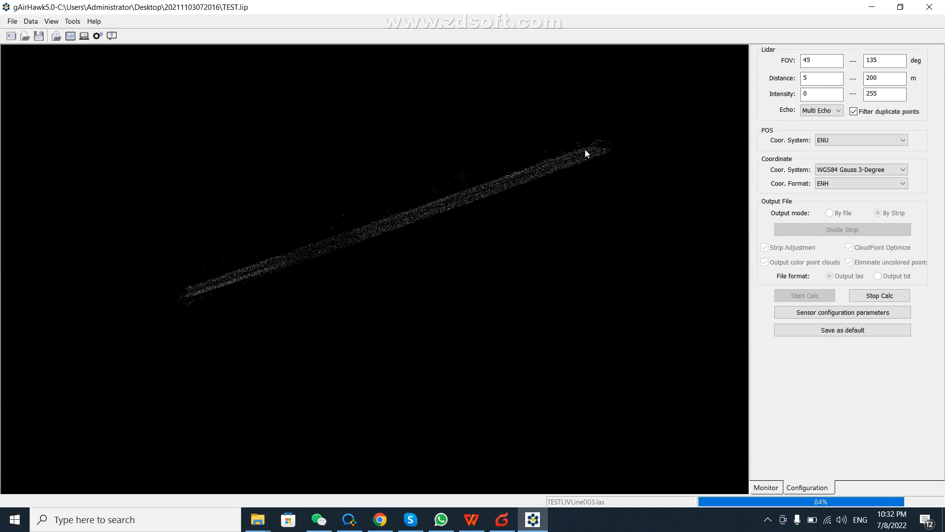
{"action": "left_click_drag", "start_coordinate": [420, 213], "coordinate": [580, 240]}
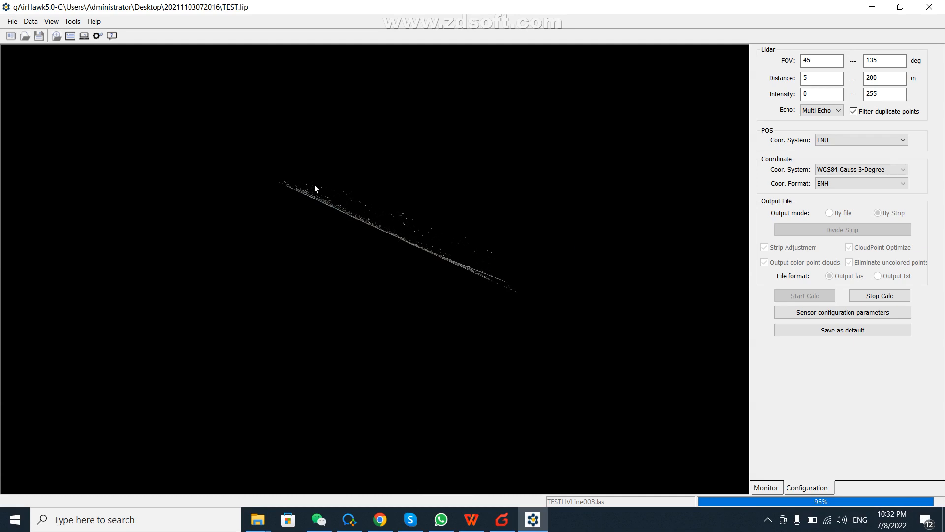
{"action": "left_click_drag", "start_coordinate": [442, 249], "coordinate": [461, 326]}
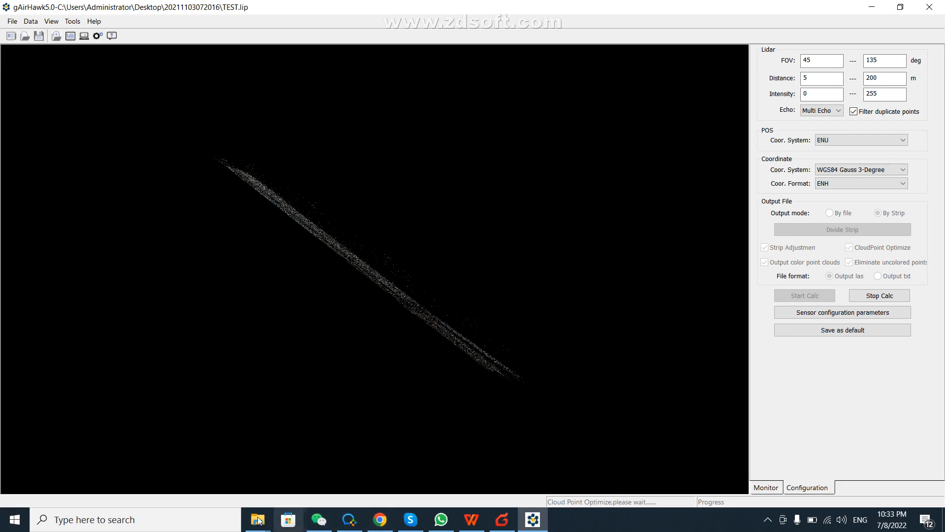
Switch to File Explorer, check the lidar folder for the three strips' LAS files, return to the project folder, and minimize the window
{"action": "mouse_move", "coordinate": [259, 521]}
{"action": "left_click", "coordinate": [384, 428]}
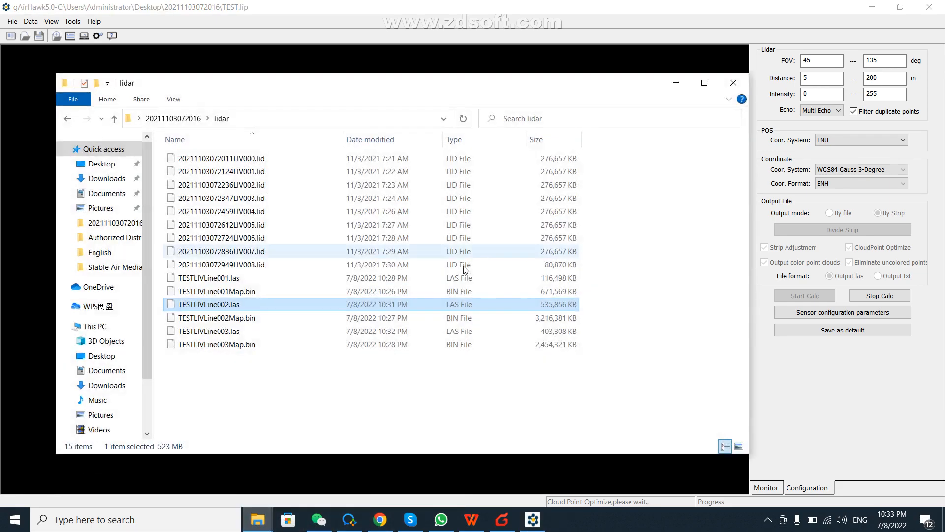
{"action": "key", "text": "Up"}
{"action": "key", "text": "Up"}
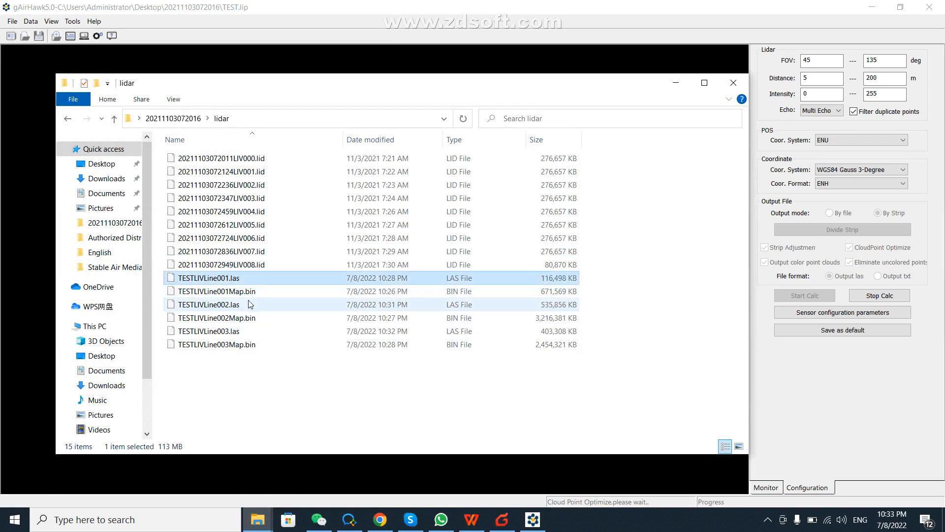
{"action": "left_click", "coordinate": [247, 308]}
{"action": "left_click", "coordinate": [240, 335]}
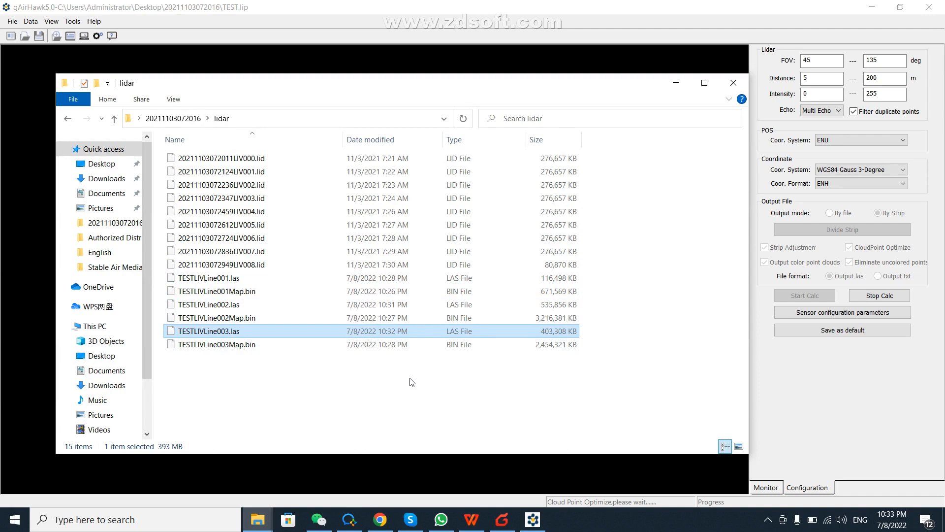
{"action": "left_click", "coordinate": [113, 118]}
{"action": "left_click", "coordinate": [239, 324]}
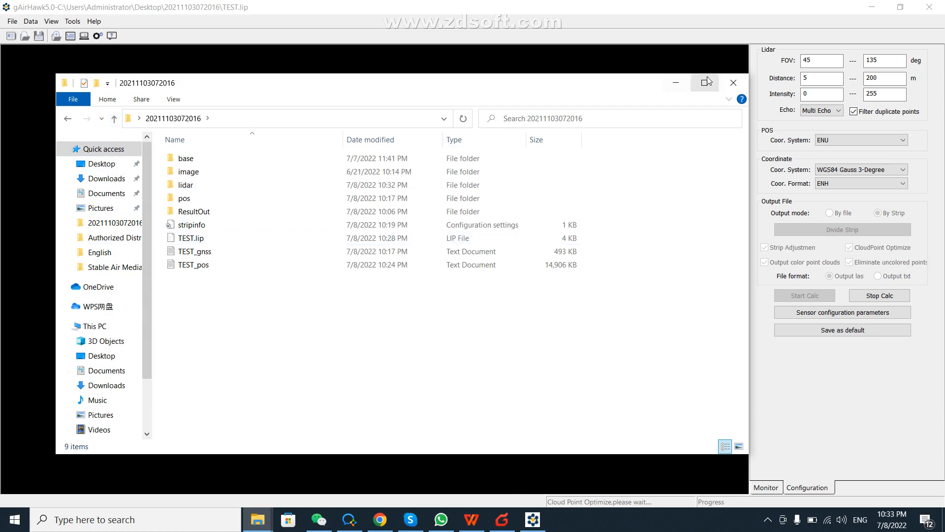
{"action": "left_click", "coordinate": [676, 82]}
View the point cloud lengthwise and diagonally and locate the Optimize PointCloud tool while the optimization runs
{"action": "left_click_drag", "start_coordinate": [463, 344], "coordinate": [296, 342]}
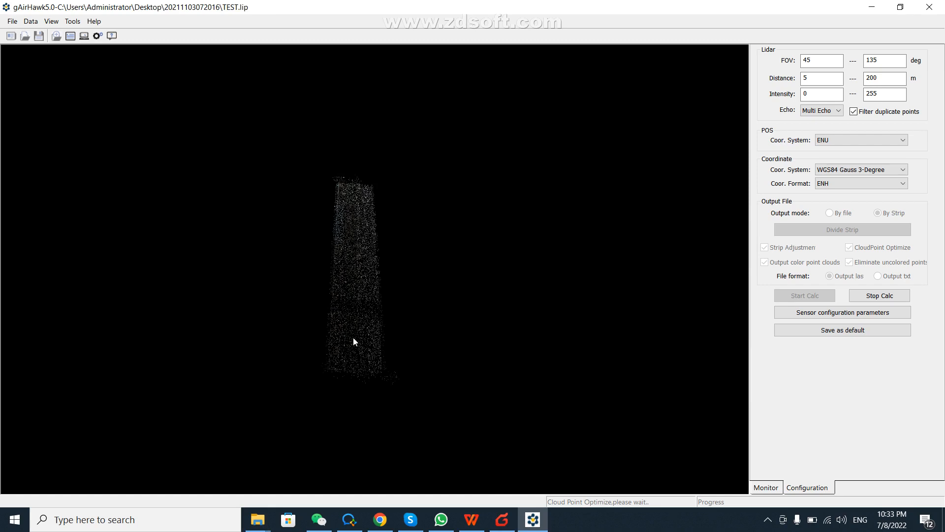
{"action": "left_click_drag", "start_coordinate": [354, 339], "coordinate": [247, 310]}
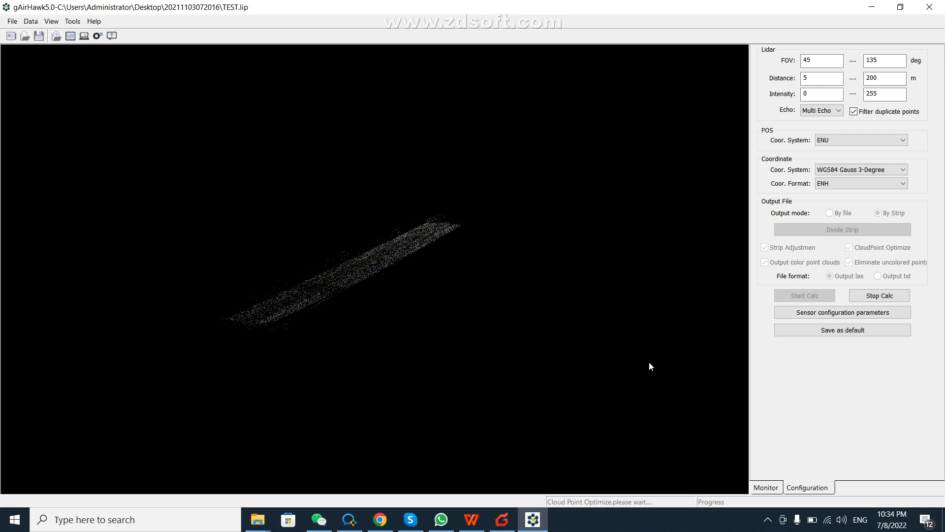
{"action": "left_click_drag", "start_coordinate": [425, 290], "coordinate": [388, 287]}
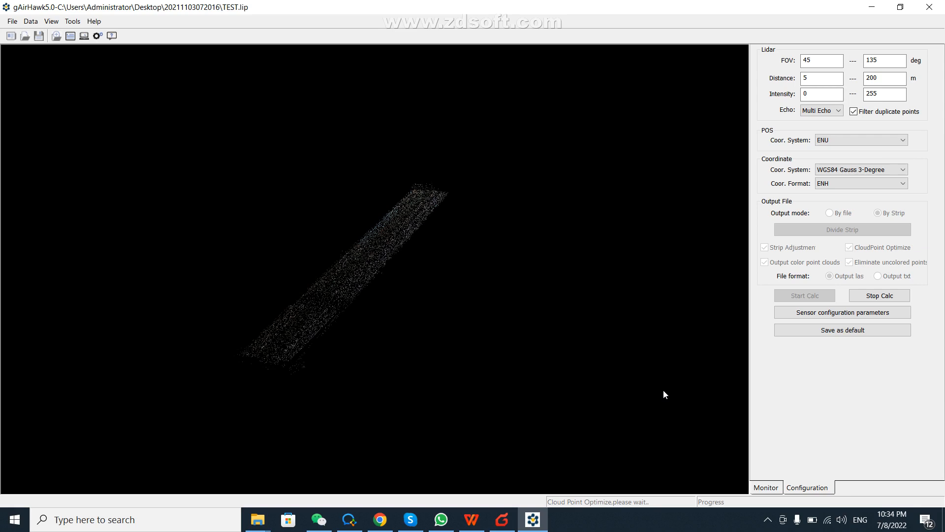
{"action": "left_click", "coordinate": [72, 23]}
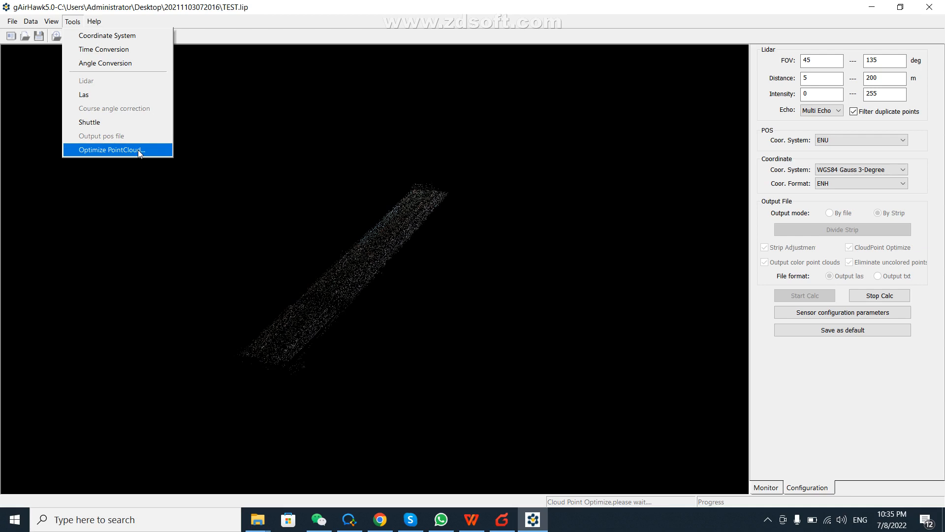
{"action": "left_click", "coordinate": [309, 127]}
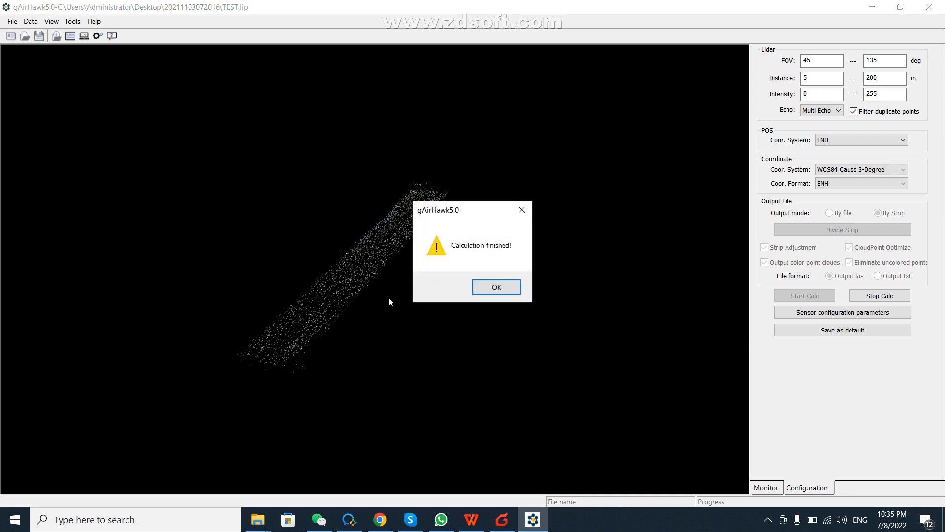
Acknowledge the end of the calculation, check the lidar and ResultOut folders in File Explorer for the optimized LAS files, and close the window
{"action": "left_click_drag", "start_coordinate": [483, 207], "coordinate": [519, 225]}
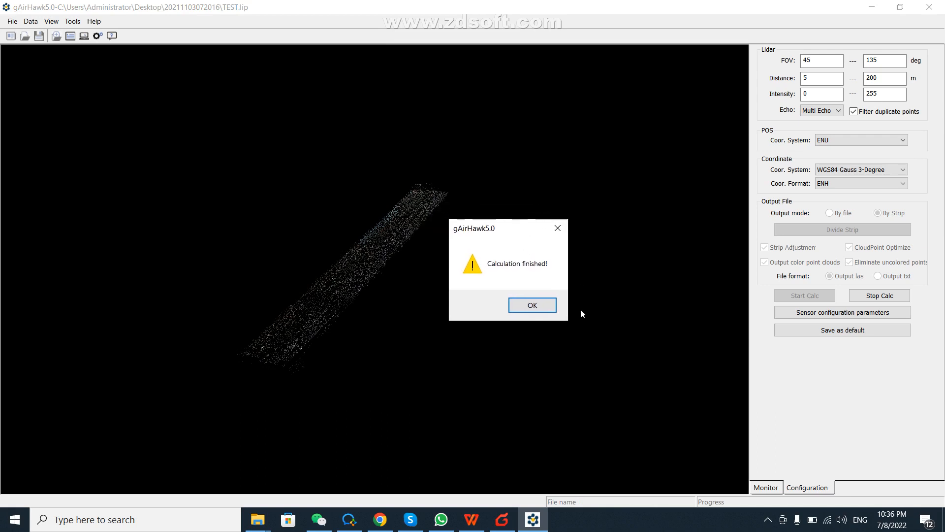
{"action": "left_click", "coordinate": [532, 307]}
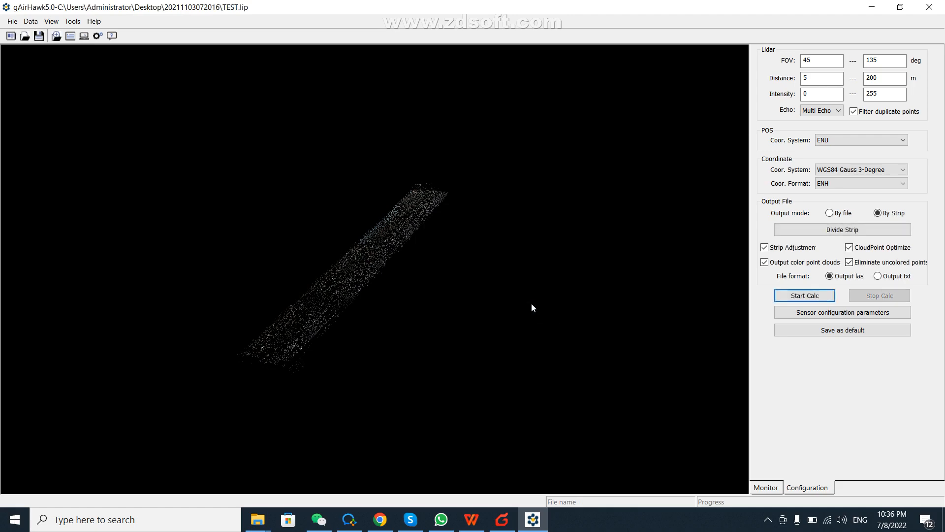
{"action": "left_click", "coordinate": [257, 519]}
{"action": "left_click", "coordinate": [359, 430]}
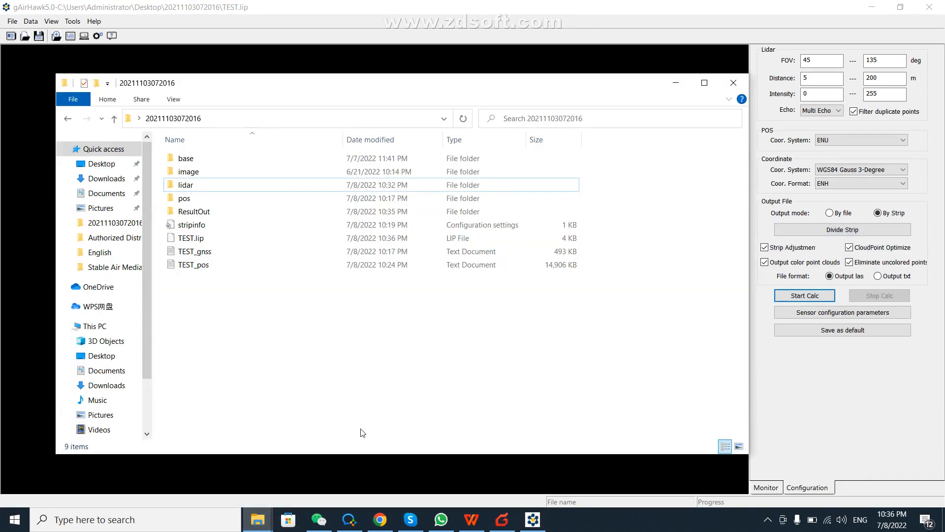
{"action": "double_click", "coordinate": [206, 185]}
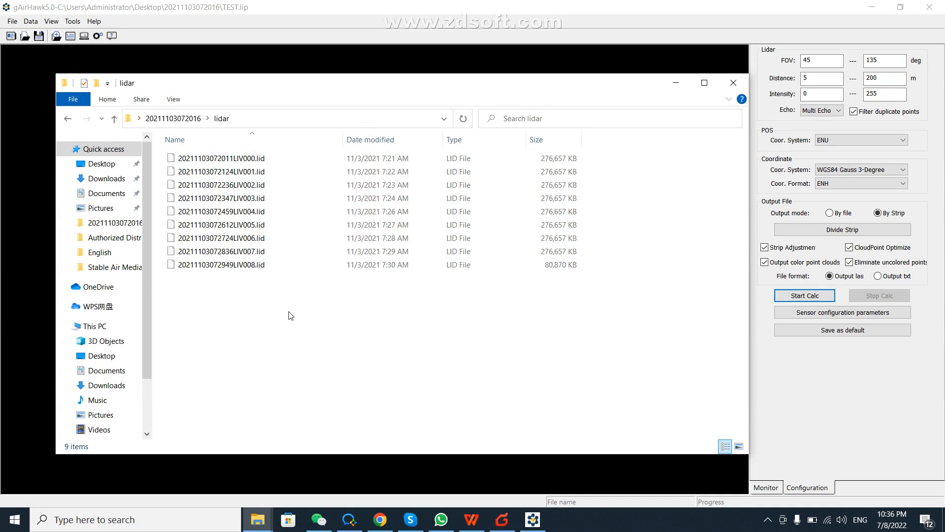
{"action": "left_click", "coordinate": [114, 119]}
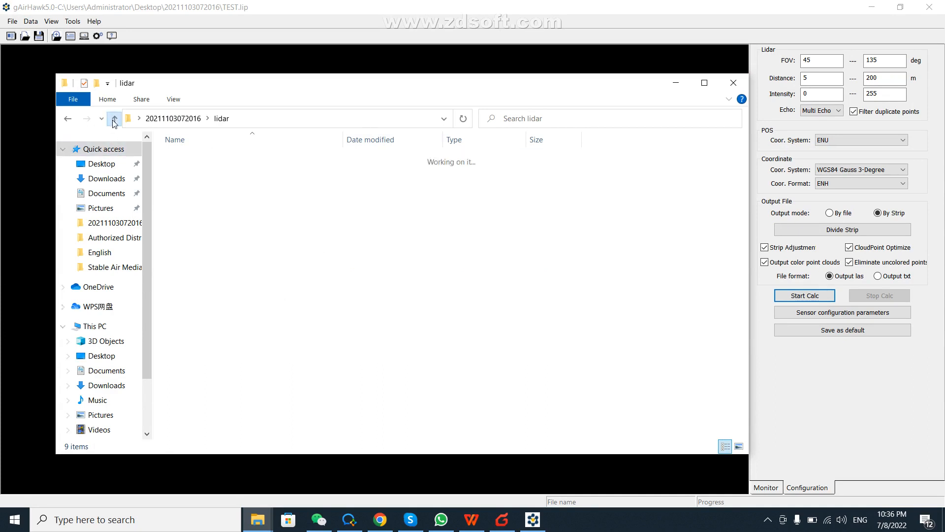
{"action": "double_click", "coordinate": [194, 211]}
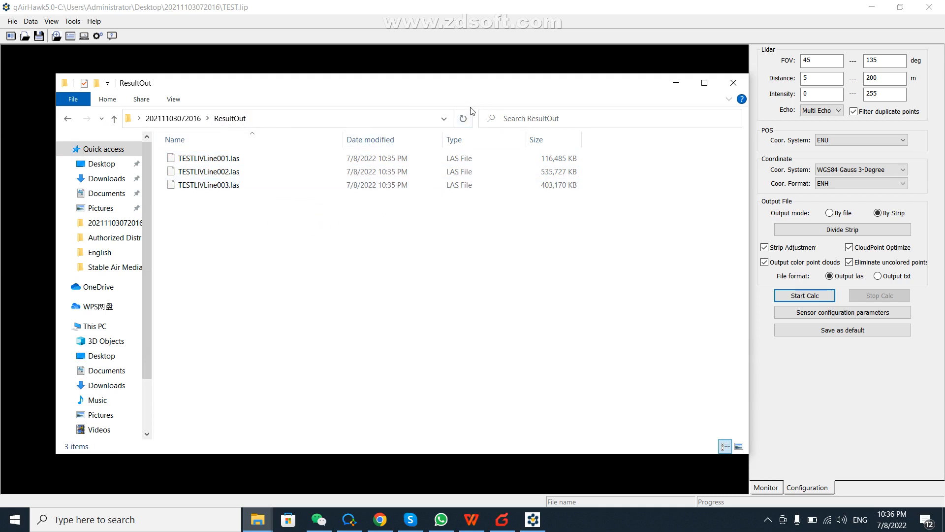
{"action": "left_click_drag", "start_coordinate": [481, 90], "coordinate": [467, 103]}
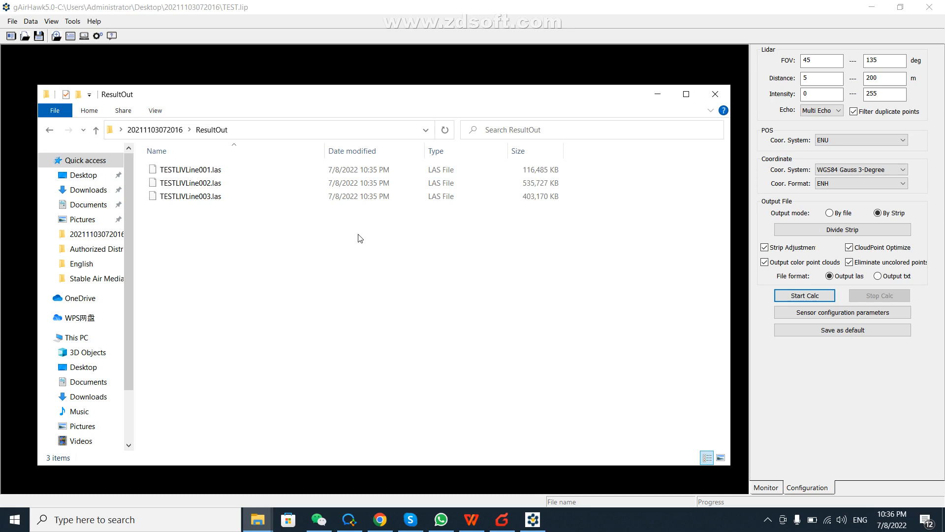
{"action": "left_click", "coordinate": [714, 94]}
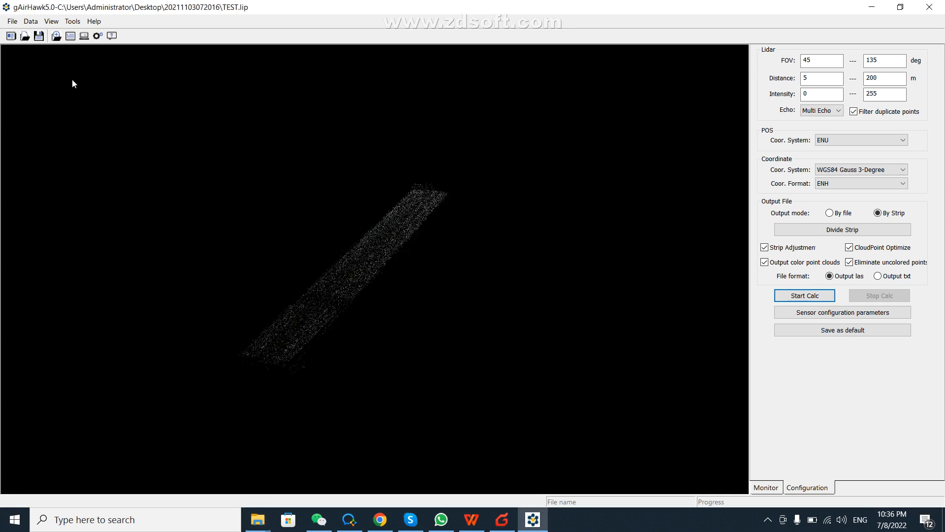